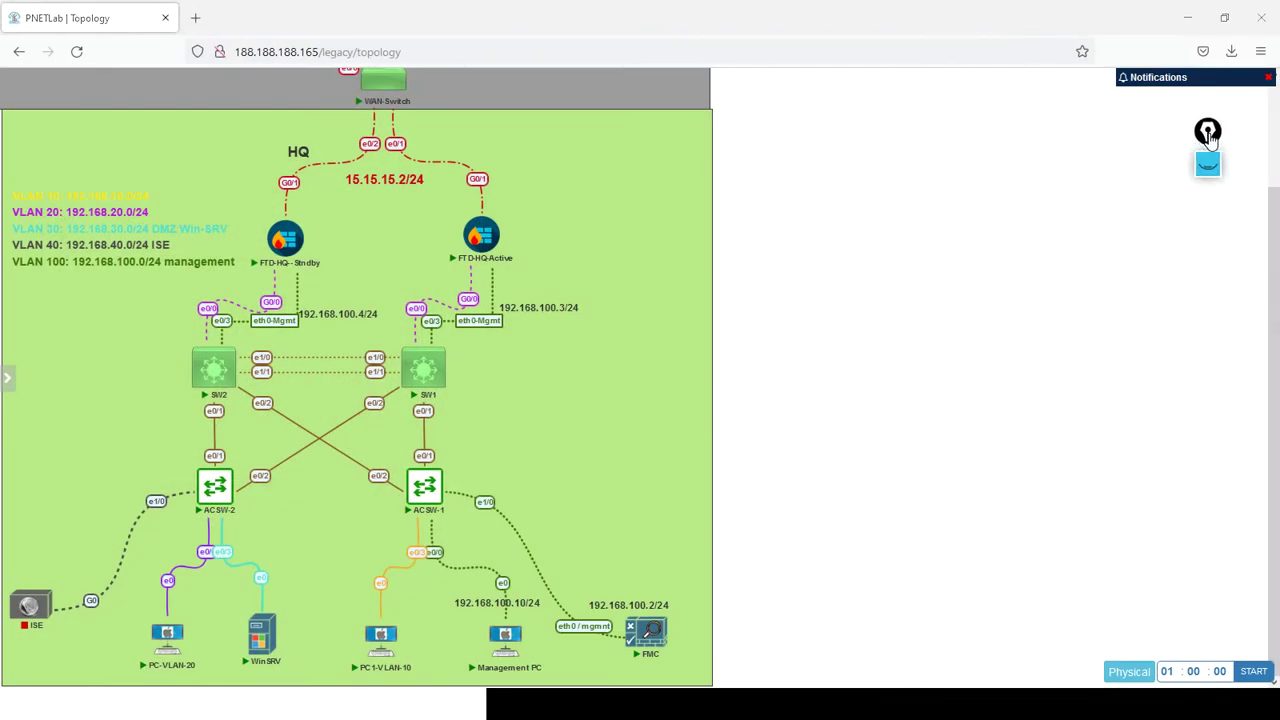
# - Mark up the topology with the pen: circle FTD-HQ-Active and its G0/0 interface, and connect G0/0 to the VLAN list
pyautogui.click(1208, 168)
pyautogui.click(1207, 212)
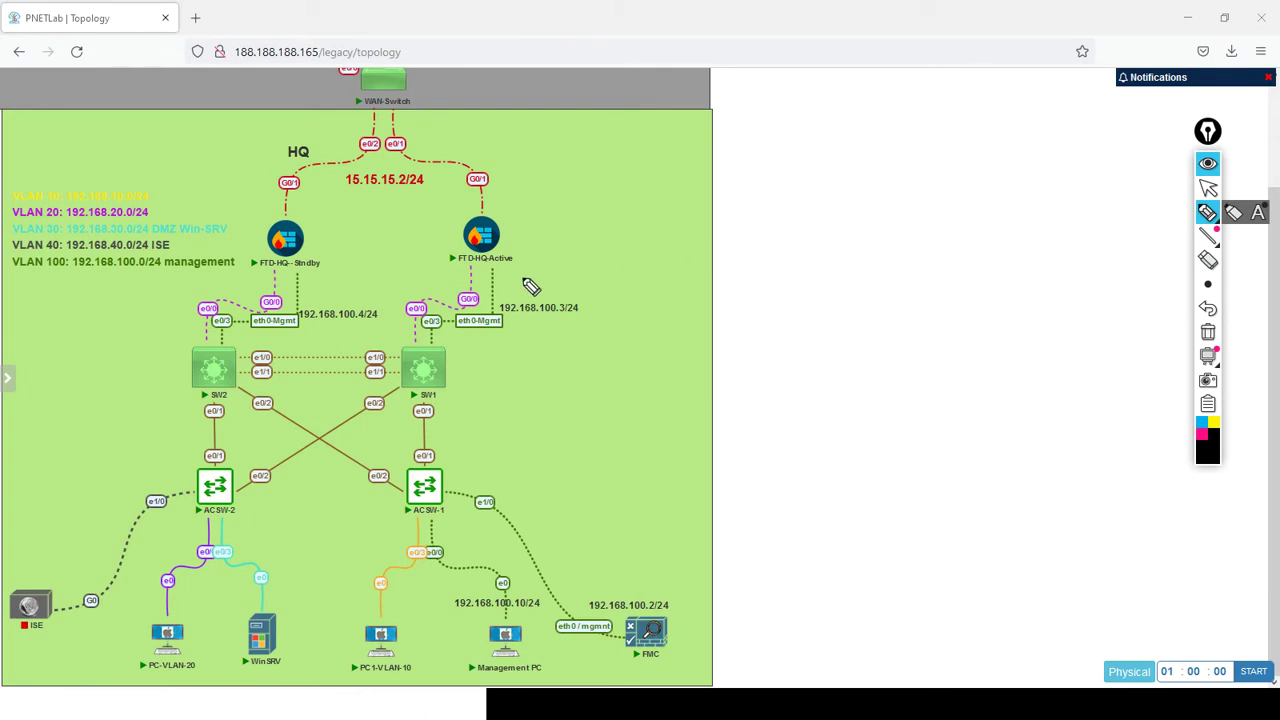
pyautogui.moveTo(482, 294)
pyautogui.mouseDown()
pyautogui.moveTo(470, 284)
pyautogui.moveTo(455, 306)
pyautogui.moveTo(488, 312)
pyautogui.moveTo(484, 296)
pyautogui.moveTo(330, 230)
pyautogui.moveTo(286, 182)
pyautogui.moveTo(163, 186)
pyautogui.mouseUp()
pyautogui.moveTo(312, 208); pyautogui.dragTo(201, 198)
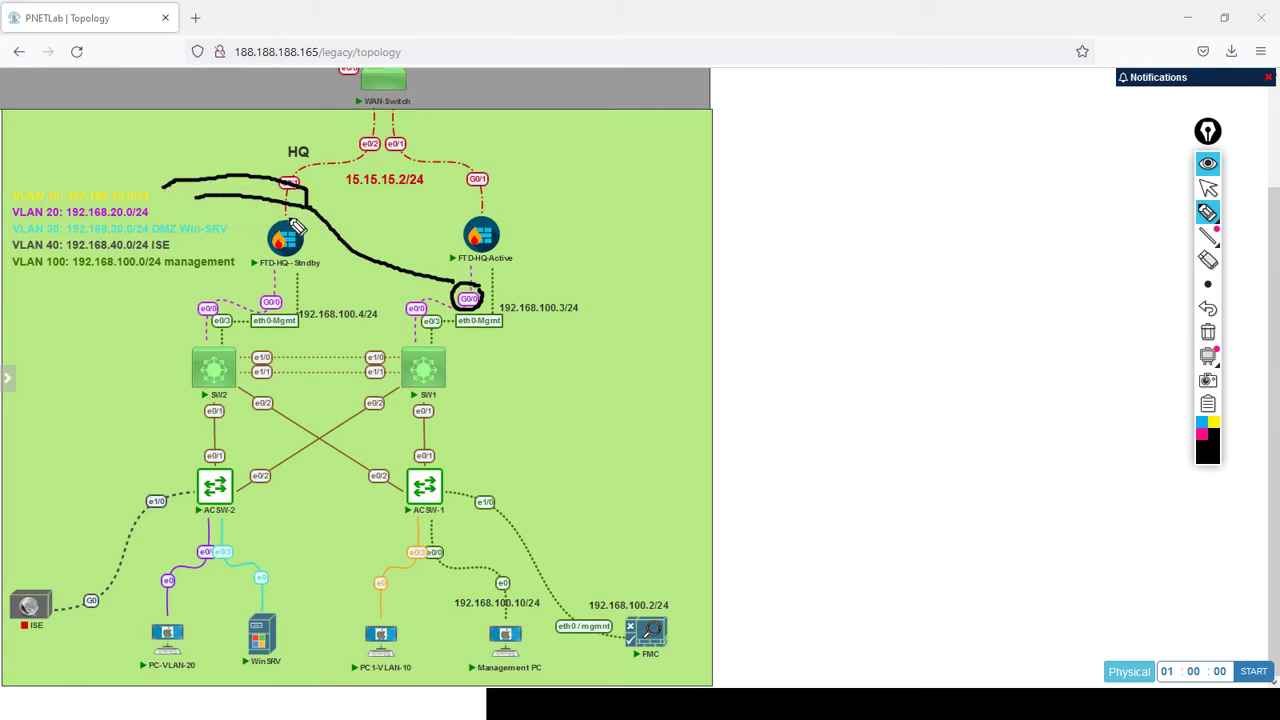
pyautogui.moveTo(311, 215); pyautogui.dragTo(246, 216)
pyautogui.moveTo(338, 240); pyautogui.dragTo(212, 231)
pyautogui.moveTo(348, 250); pyautogui.dragTo(262, 256)
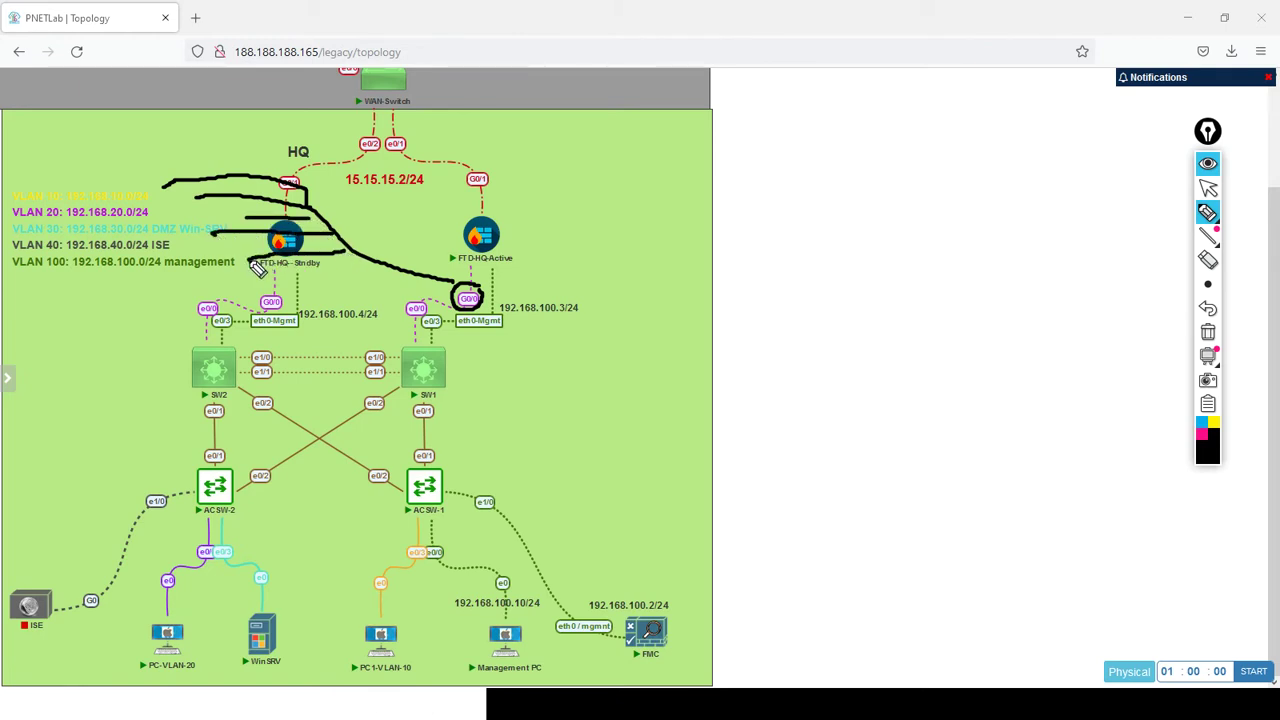
pyautogui.moveTo(477, 354)
pyautogui.mouseDown()
pyautogui.moveTo(468, 399)
pyautogui.moveTo(490, 382)
pyautogui.mouseUp()
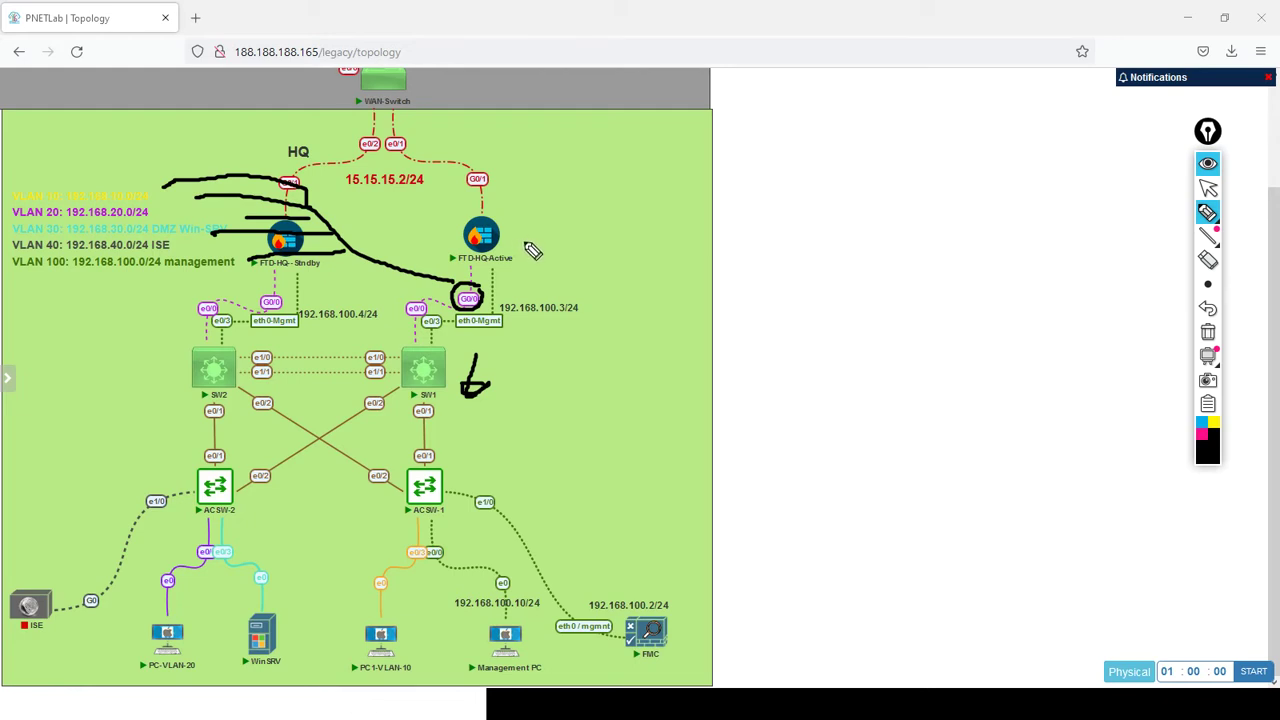
pyautogui.moveTo(516, 217)
pyautogui.mouseDown()
pyautogui.moveTo(448, 222)
pyautogui.moveTo(488, 272)
pyautogui.moveTo(533, 253)
pyautogui.moveTo(530, 228)
pyautogui.moveTo(514, 226)
pyautogui.mouseUp()
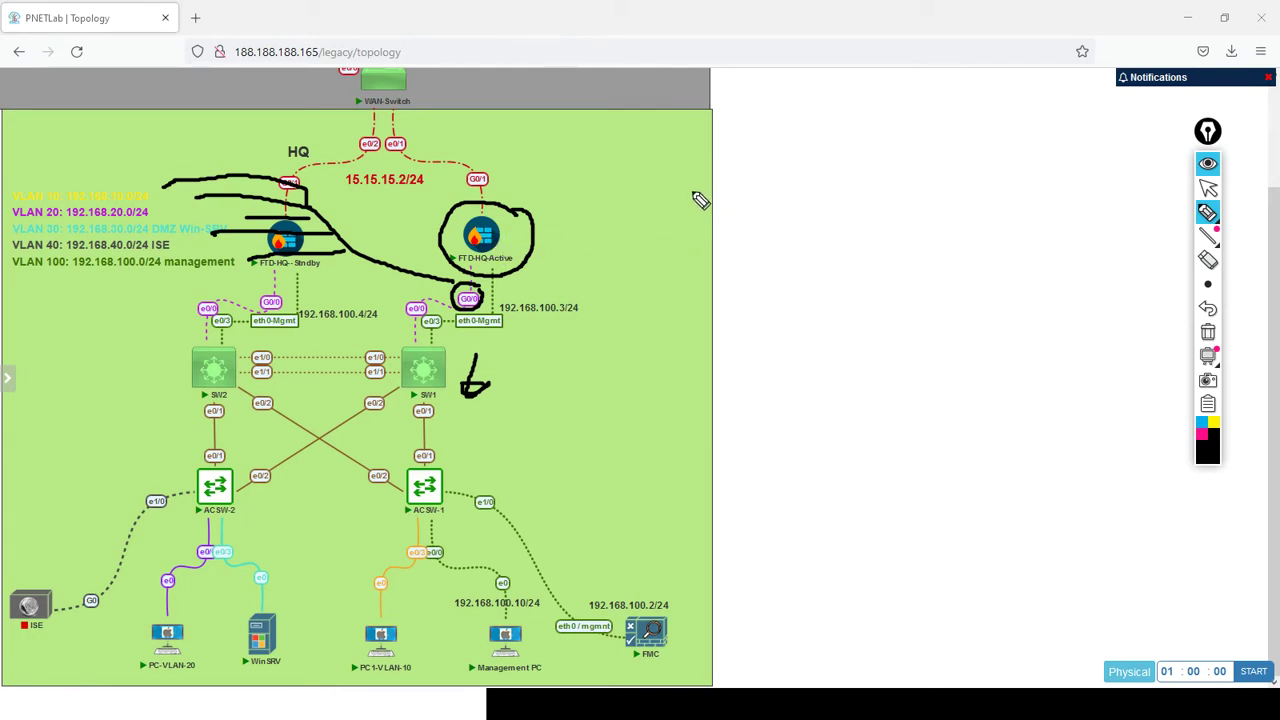
# - Sketch a router linked to a switch beside the topology with the link circled, and clear all pen marks
pyautogui.moveTo(699, 199)
pyautogui.mouseDown()
pyautogui.moveTo(677, 197)
pyautogui.moveTo(677, 251)
pyautogui.moveTo(714, 209)
pyautogui.moveTo(699, 197)
pyautogui.moveTo(673, 218)
pyautogui.mouseUp()
pyautogui.moveTo(680, 292); pyautogui.dragTo(670, 384)
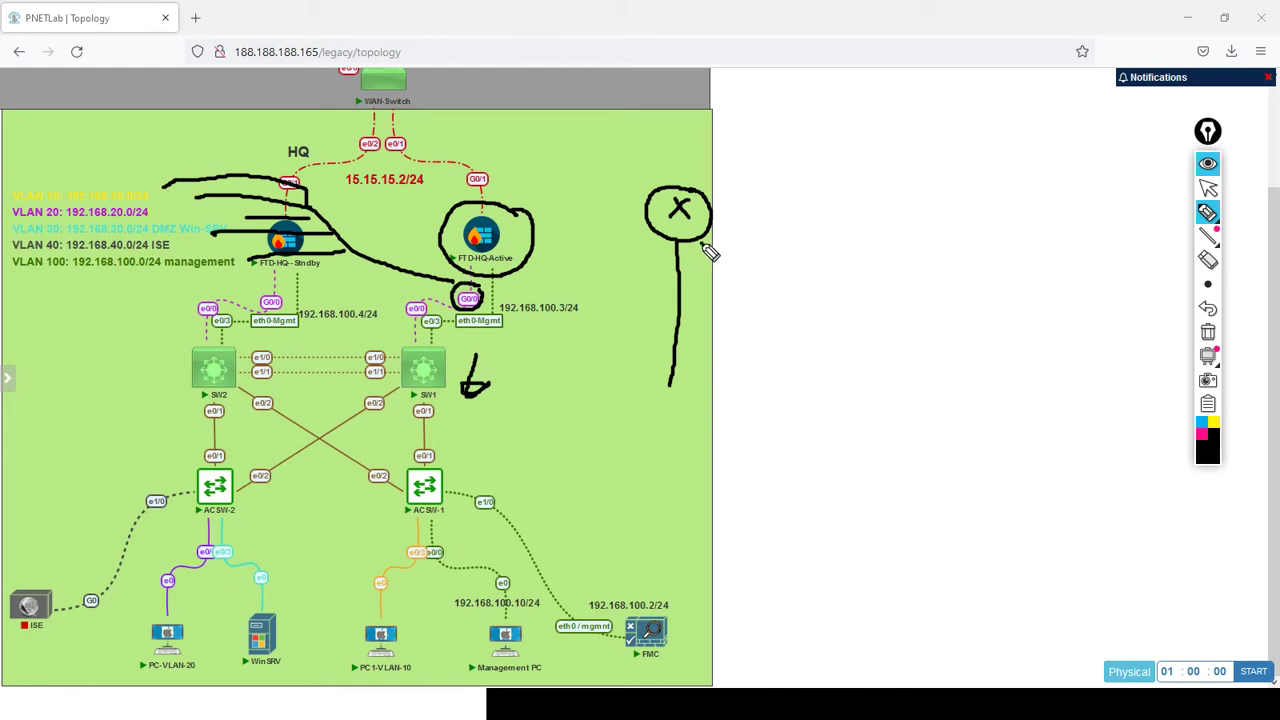
pyautogui.moveTo(710, 244); pyautogui.dragTo(688, 245)
pyautogui.moveTo(706, 235)
pyautogui.mouseDown()
pyautogui.moveTo(733, 236)
pyautogui.moveTo(724, 270)
pyautogui.mouseUp()
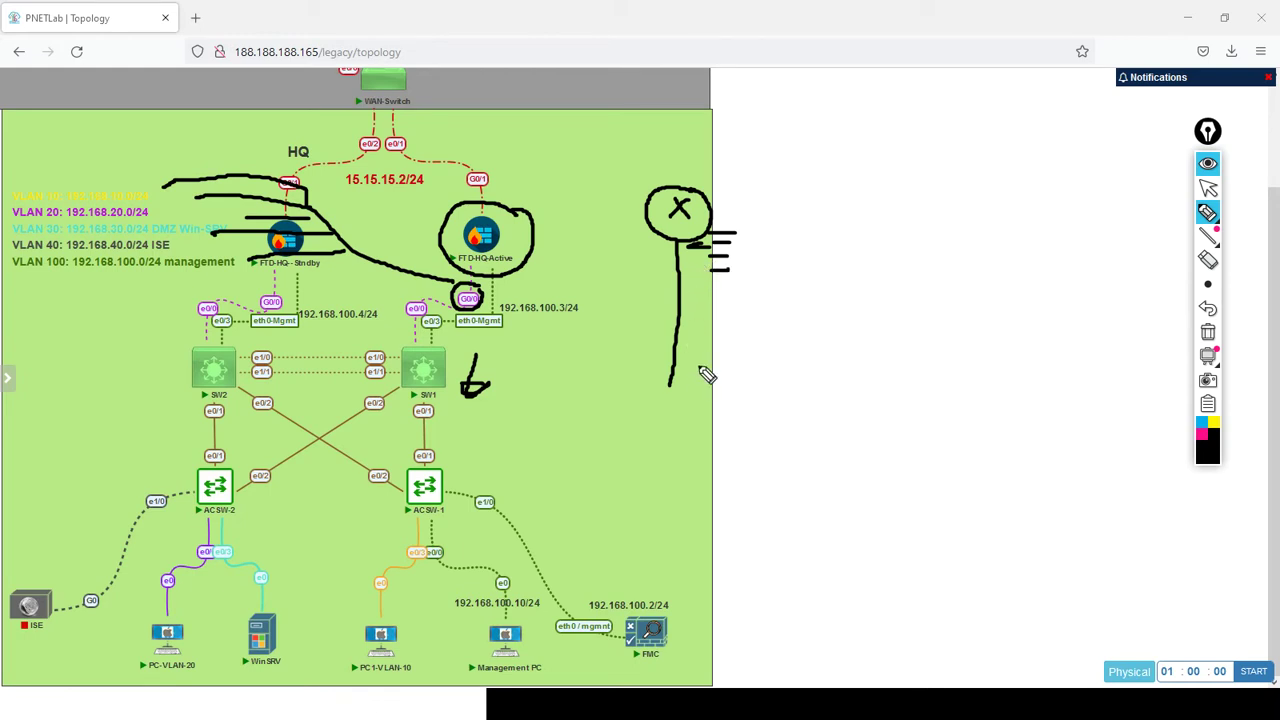
pyautogui.moveTo(696, 360)
pyautogui.mouseDown()
pyautogui.moveTo(654, 367)
pyautogui.moveTo(717, 406)
pyautogui.moveTo(703, 369)
pyautogui.mouseUp()
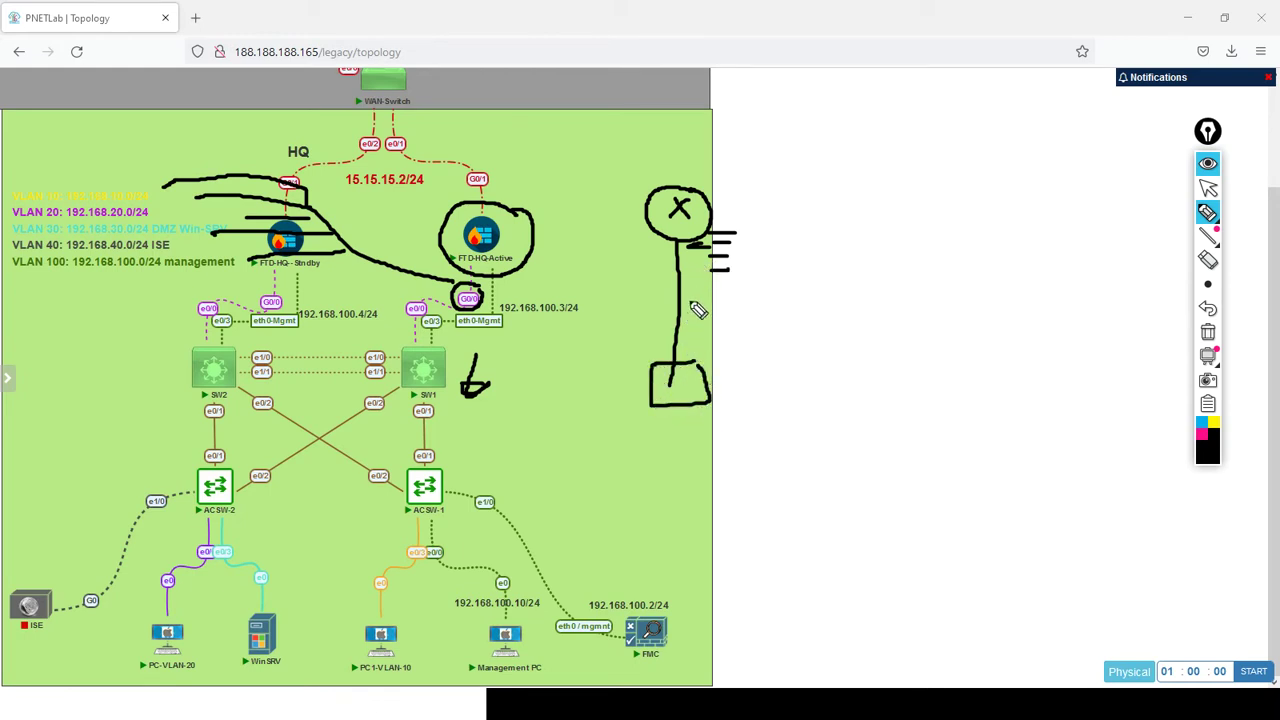
pyautogui.moveTo(697, 300)
pyautogui.mouseDown()
pyautogui.moveTo(665, 306)
pyautogui.moveTo(694, 322)
pyautogui.mouseUp()
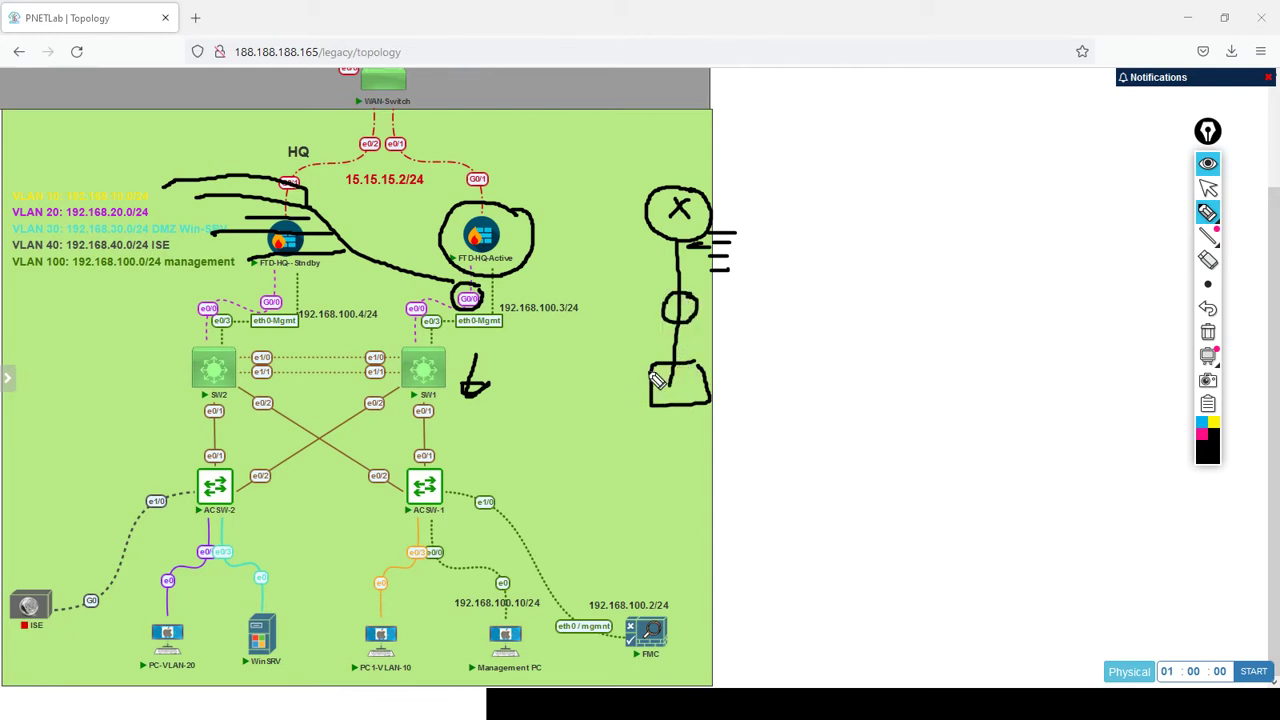
pyautogui.moveTo(650, 371)
pyautogui.mouseDown()
pyautogui.moveTo(624, 371)
pyautogui.moveTo(621, 352)
pyautogui.moveTo(646, 340)
pyautogui.moveTo(634, 366)
pyautogui.moveTo(606, 356)
pyautogui.mouseUp()
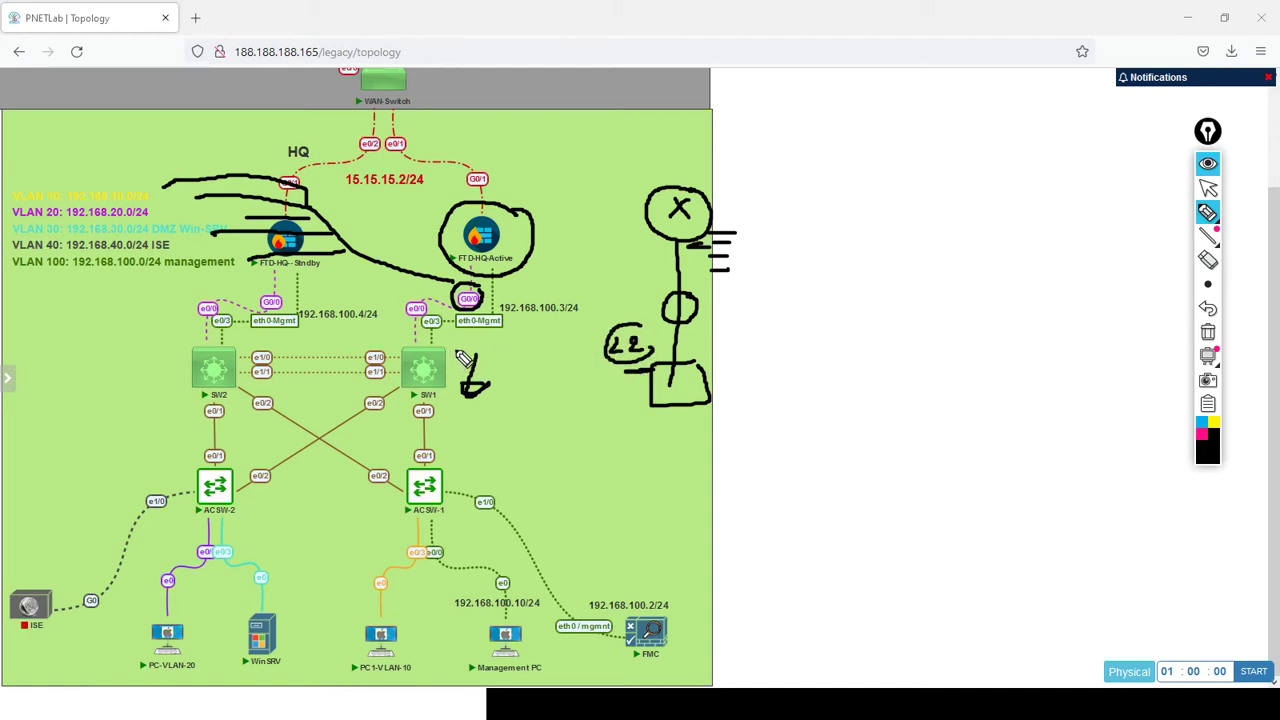
pyautogui.moveTo(462, 350)
pyautogui.mouseDown()
pyautogui.moveTo(446, 366)
pyautogui.moveTo(436, 357)
pyautogui.moveTo(455, 366)
pyautogui.mouseUp()
pyautogui.click(1208, 334)
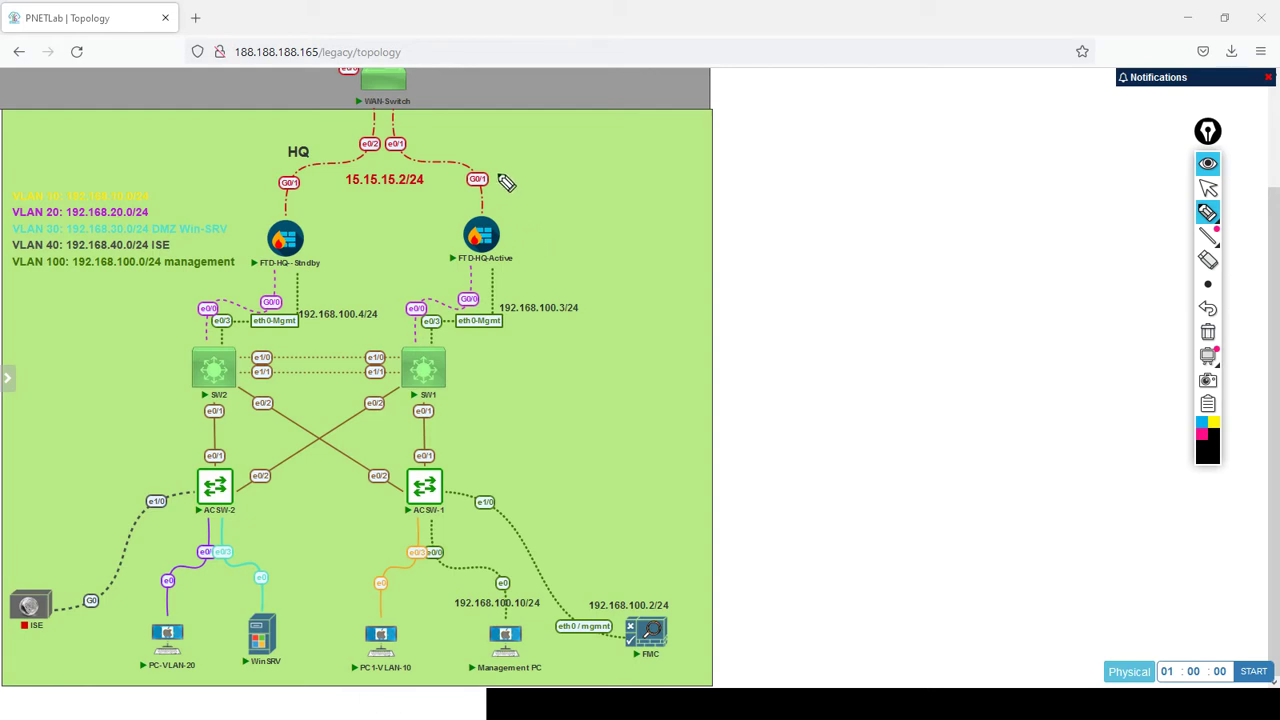
# - Circle the G0/1 interface of FTD-HQ-Active on the topology and switch to the QEMU Management PC window
pyautogui.moveTo(497, 170)
pyautogui.mouseDown()
pyautogui.moveTo(484, 163)
pyautogui.moveTo(472, 195)
pyautogui.moveTo(500, 182)
pyautogui.moveTo(481, 166)
pyautogui.mouseUp()
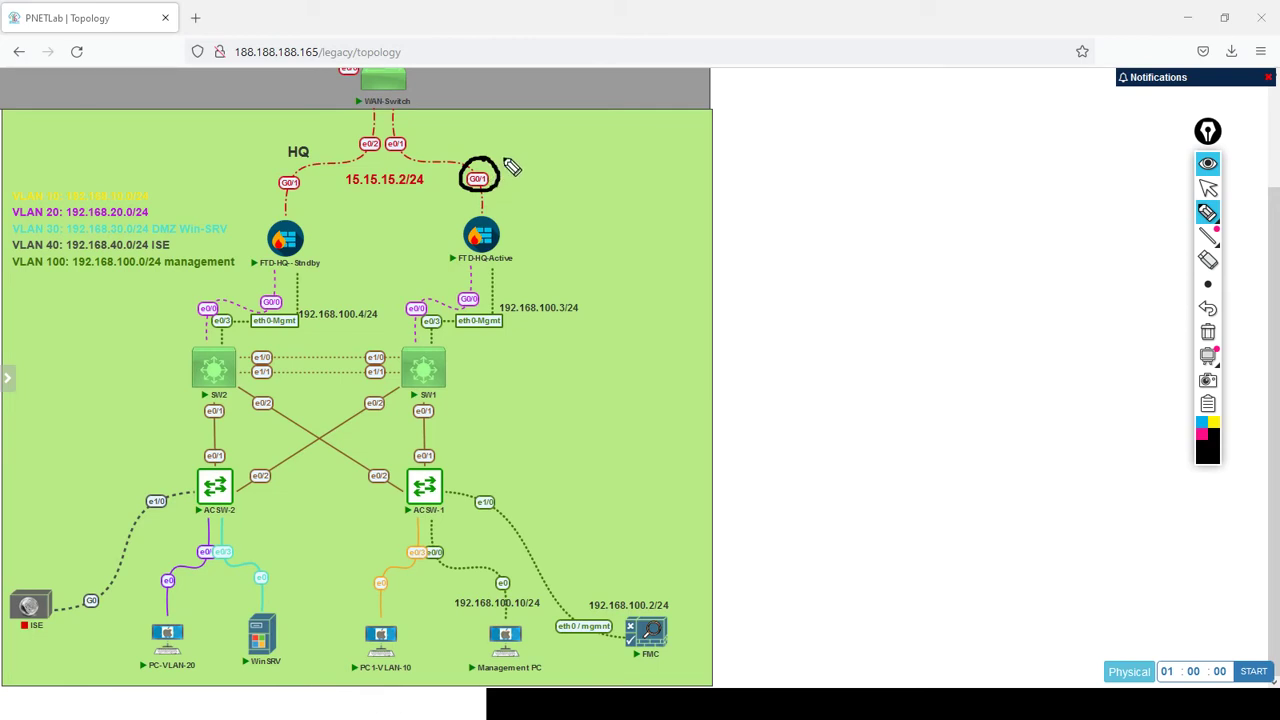
pyautogui.hotkey('alt', 'Tab')
pyautogui.hotkey('alt', 'Tab')
pyautogui.hotkey('alt', 'Tab')
pyautogui.hotkey('alt', 'Tab')
pyautogui.hotkey('alt', 'Tab')
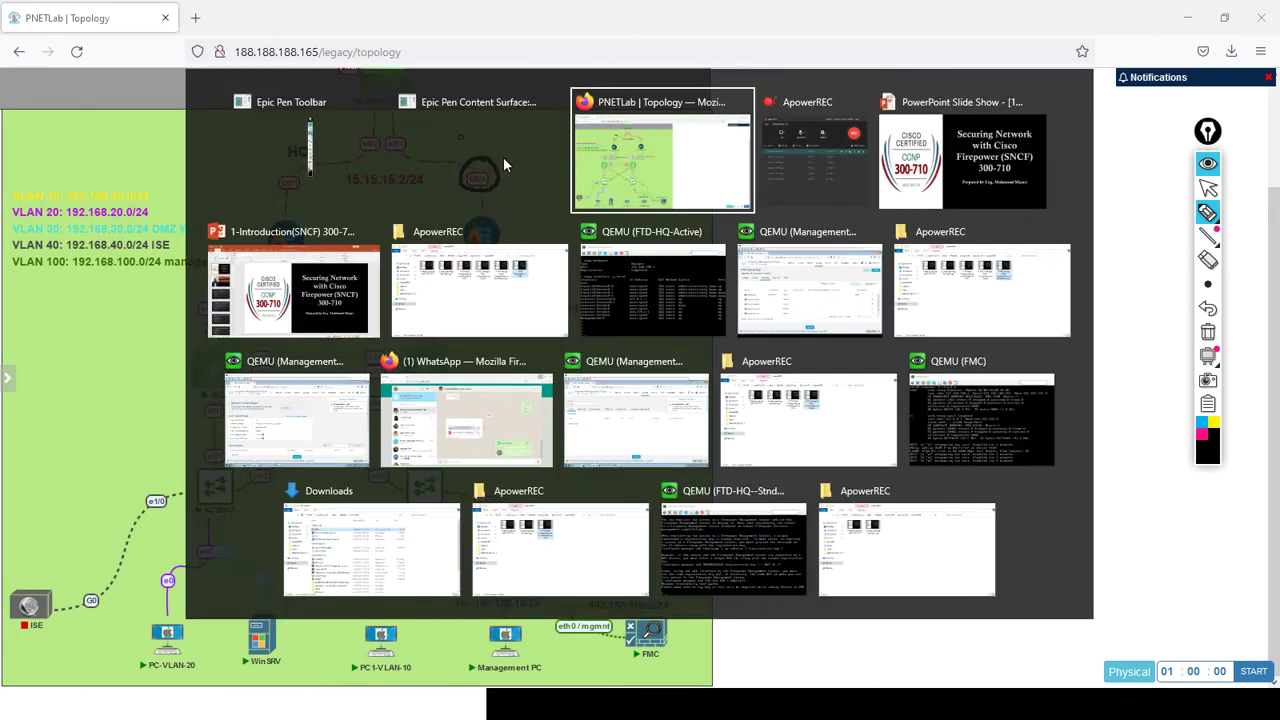
pyautogui.hotkey('alt', 'Tab')
pyautogui.hotkey('alt', 'Tab')
pyautogui.hotkey('alt', 'Tab')
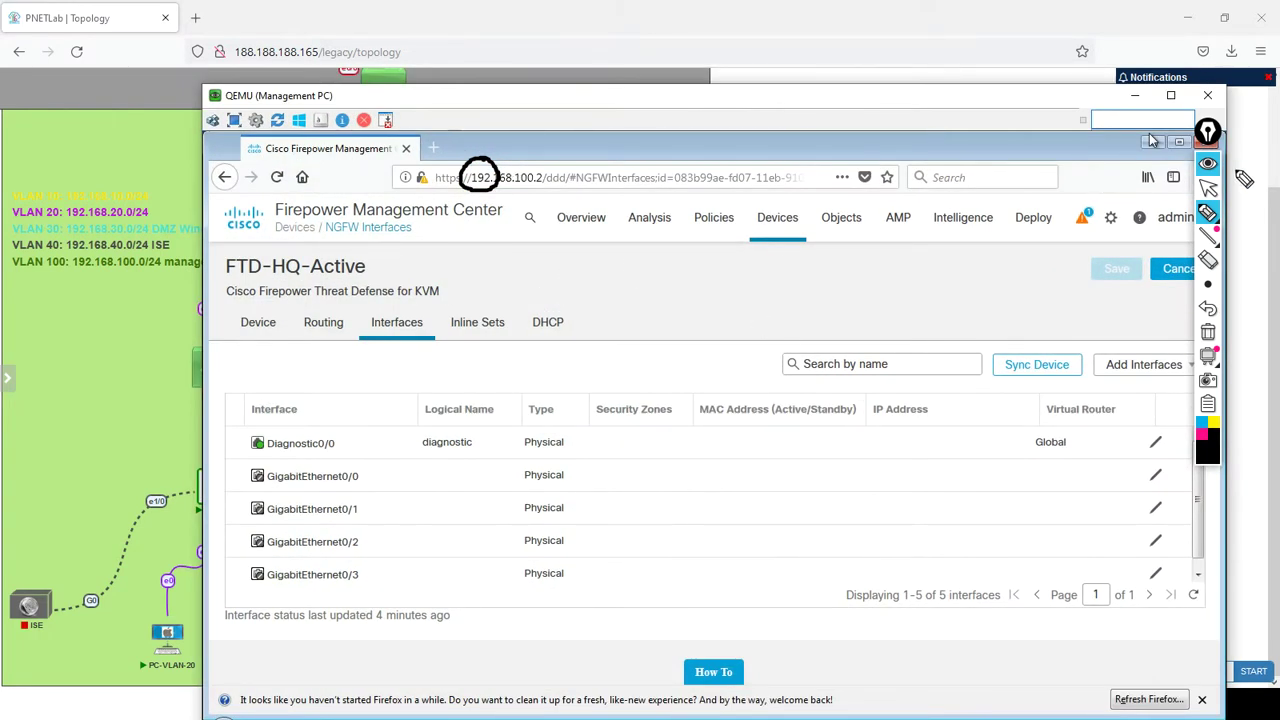
# - Clear the pen marks, move the Epic Pen toolbar out of the way and return to the normal cursor
pyautogui.click(1208, 331)
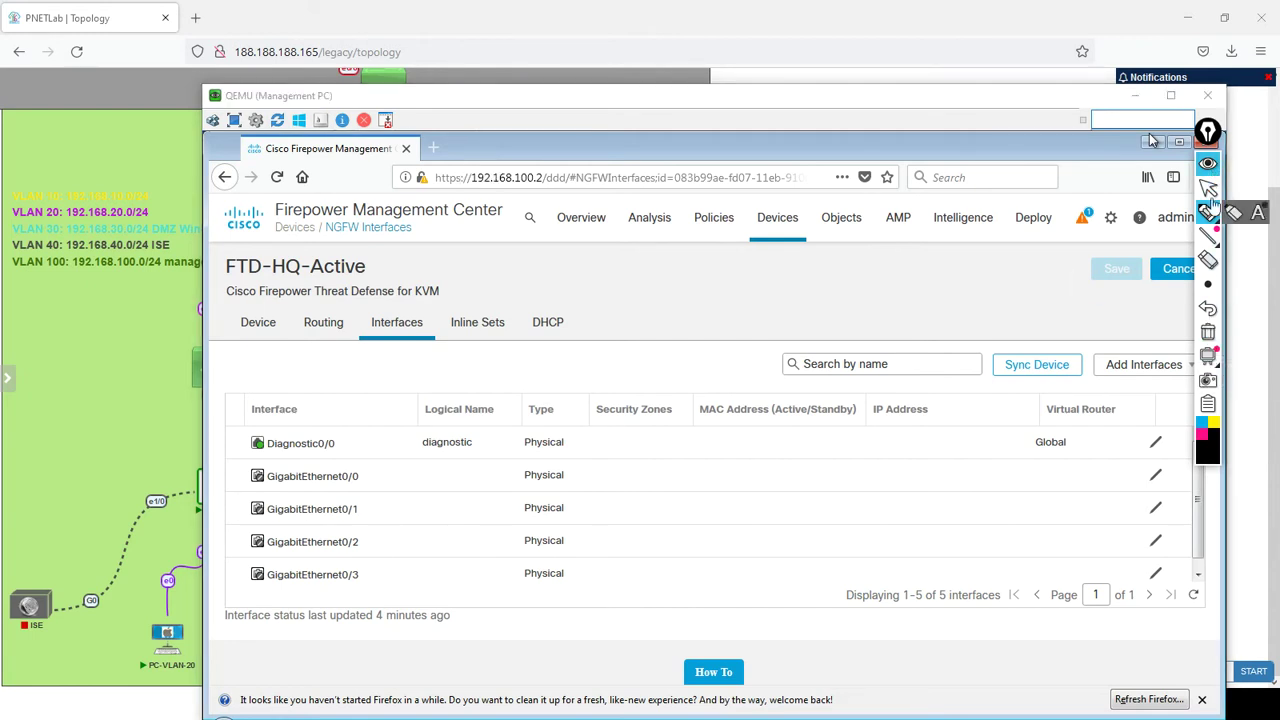
pyautogui.click(1210, 165)
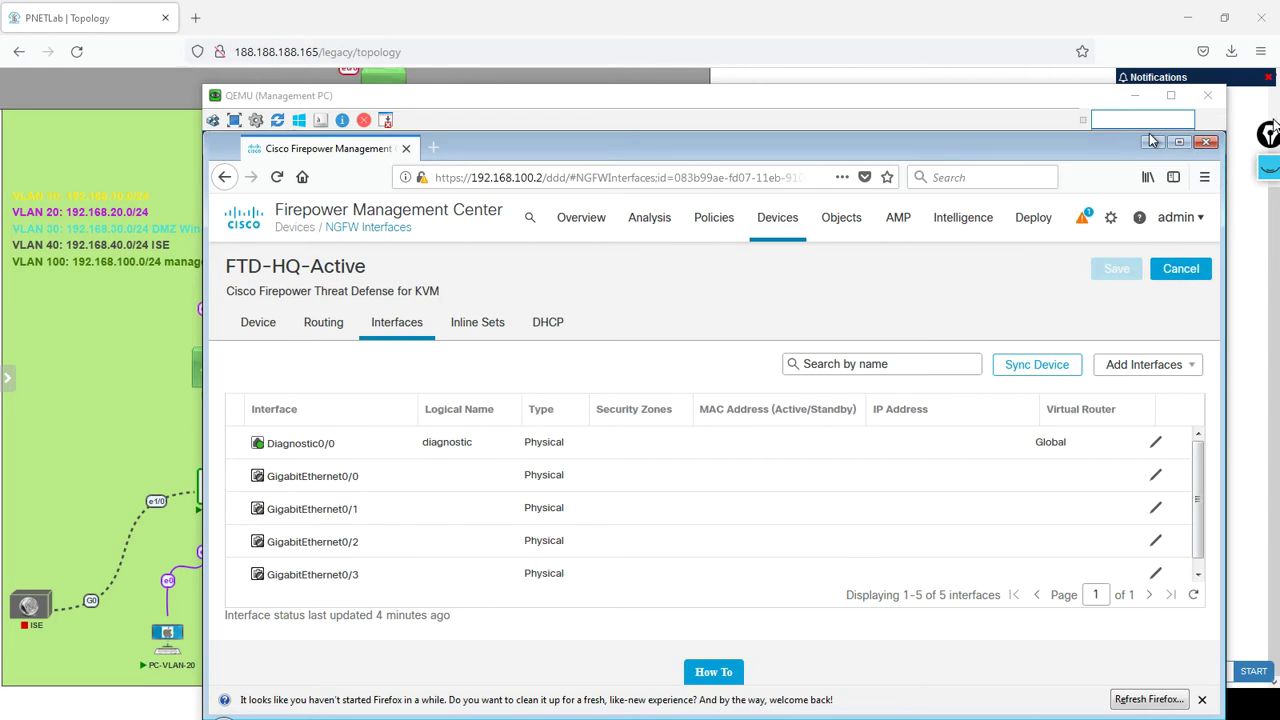
pyautogui.click(1267, 169)
pyautogui.moveTo(1268, 215)
pyautogui.click(1268, 190)
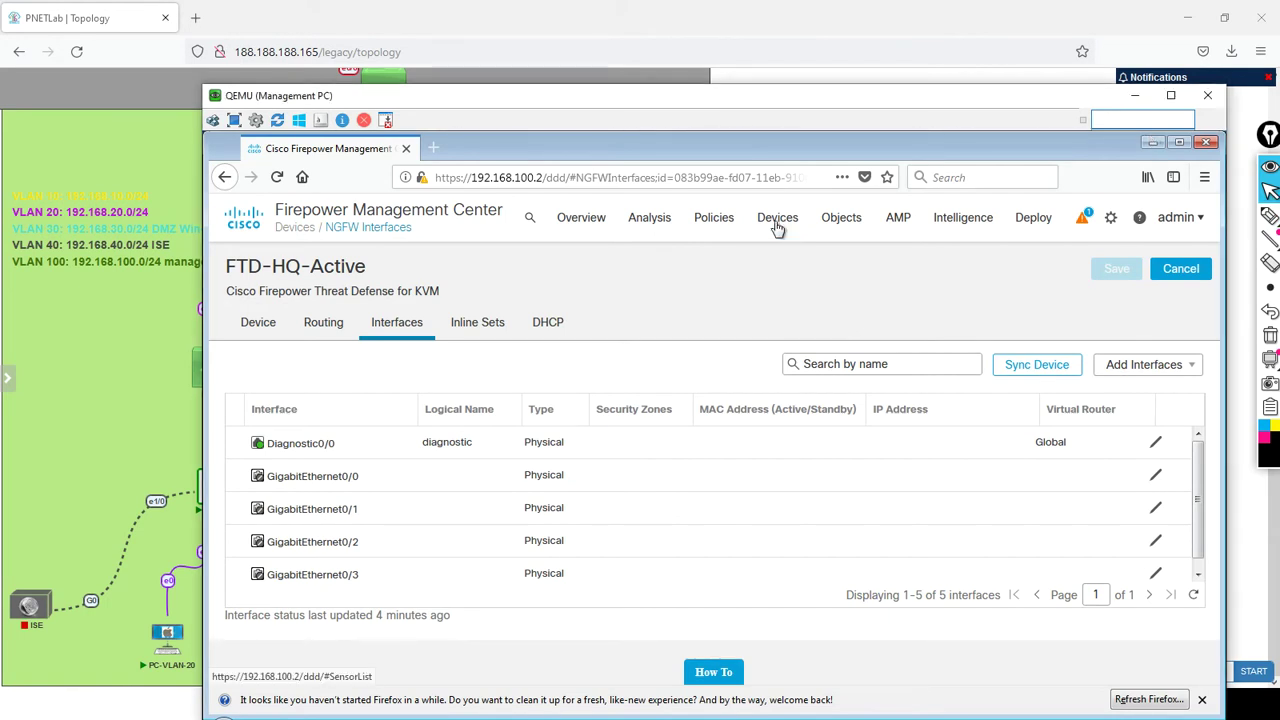
# - Open the FTD-HQ-Active device for editing from Device Management
pyautogui.moveTo(778, 226)
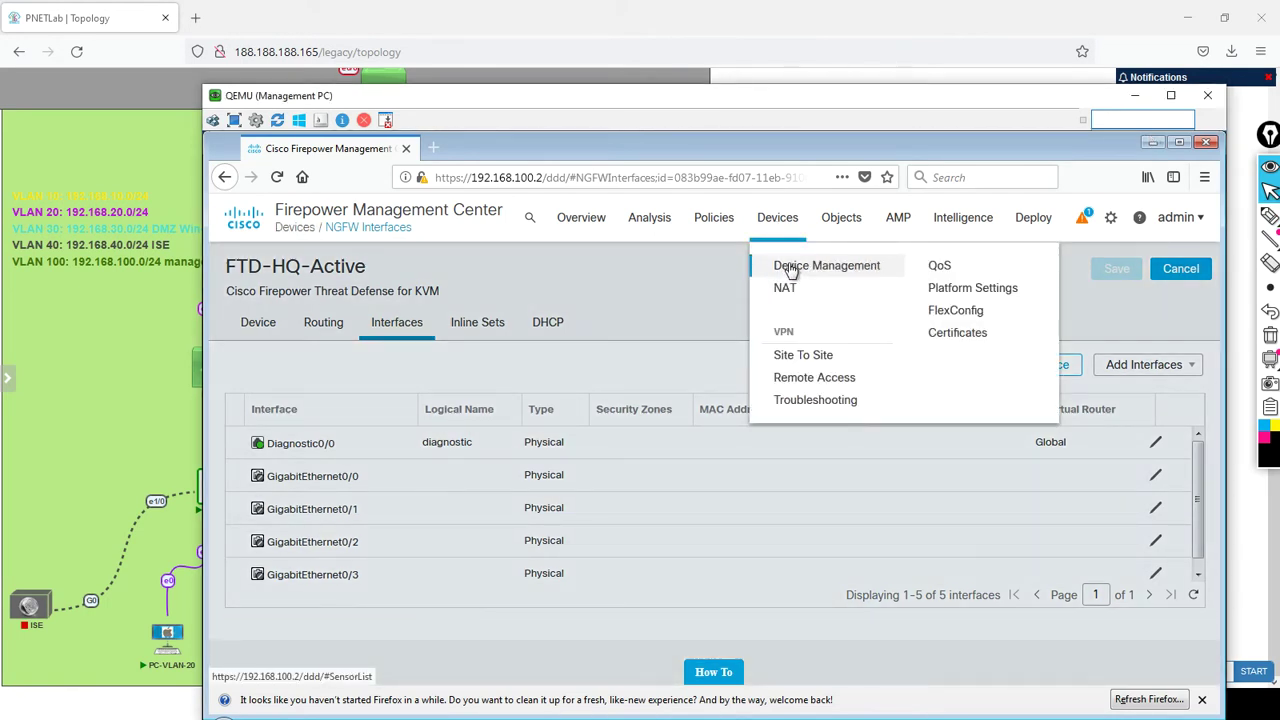
pyautogui.click(786, 266)
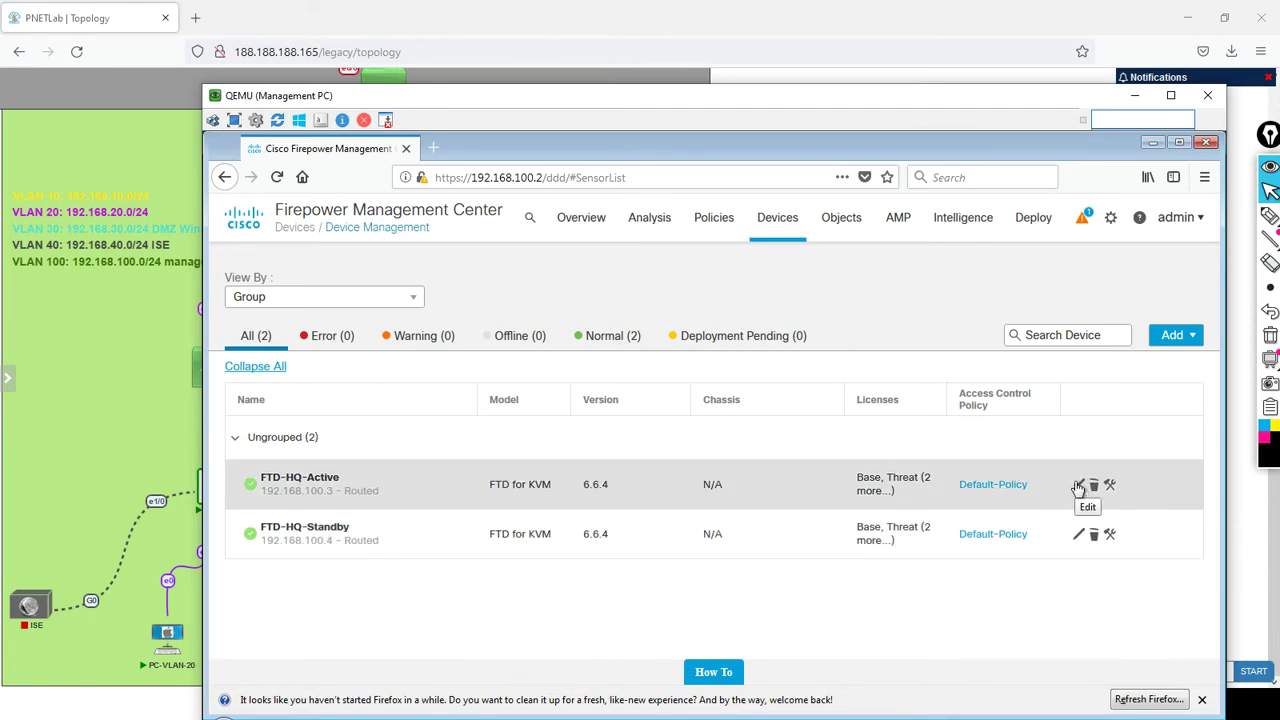
pyautogui.click(1078, 490)
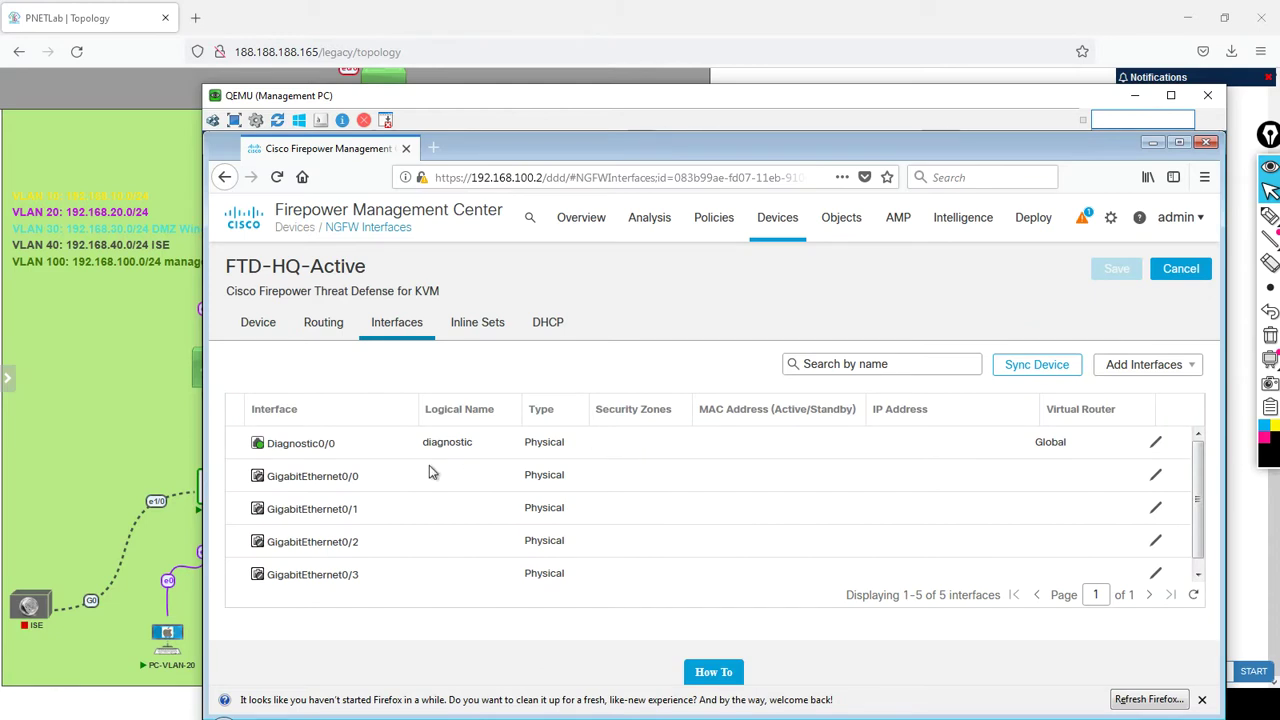
# - Name GigabitEthernet0/1 OUTSIDE, enable it, and assign it to a new security zone named OUTSIDE
pyautogui.click(1156, 510)
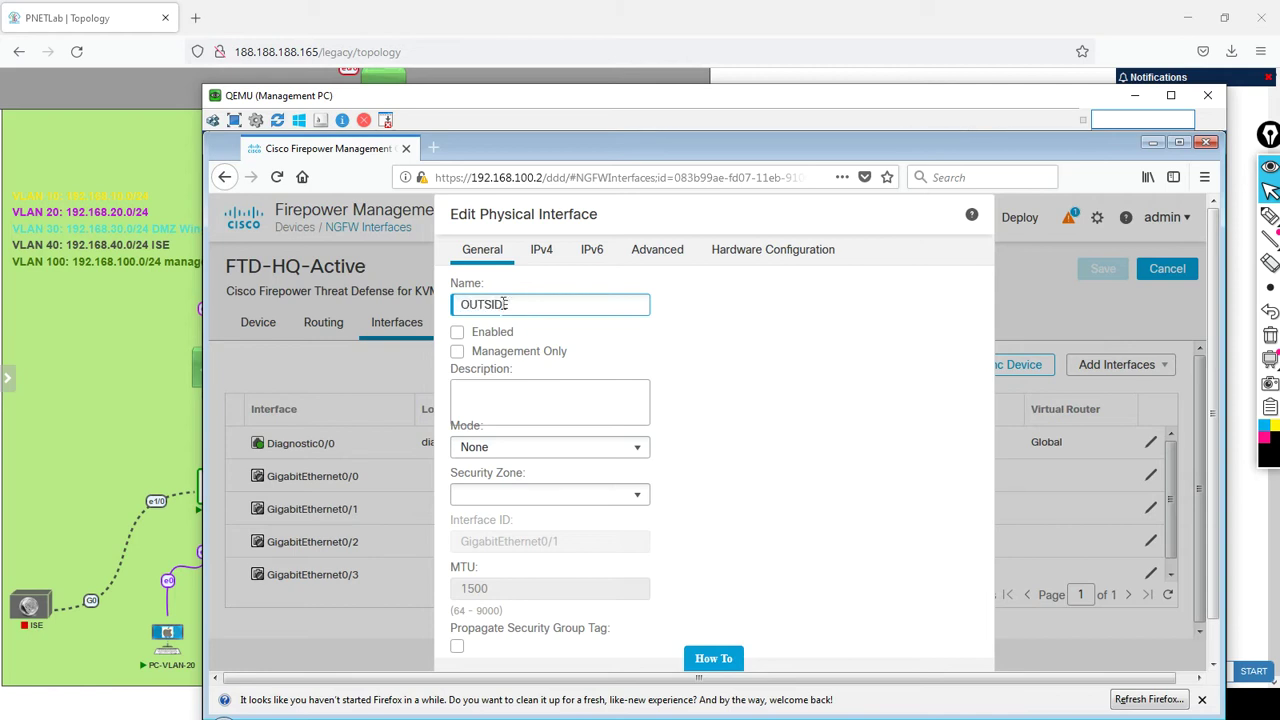
pyautogui.click(458, 333)
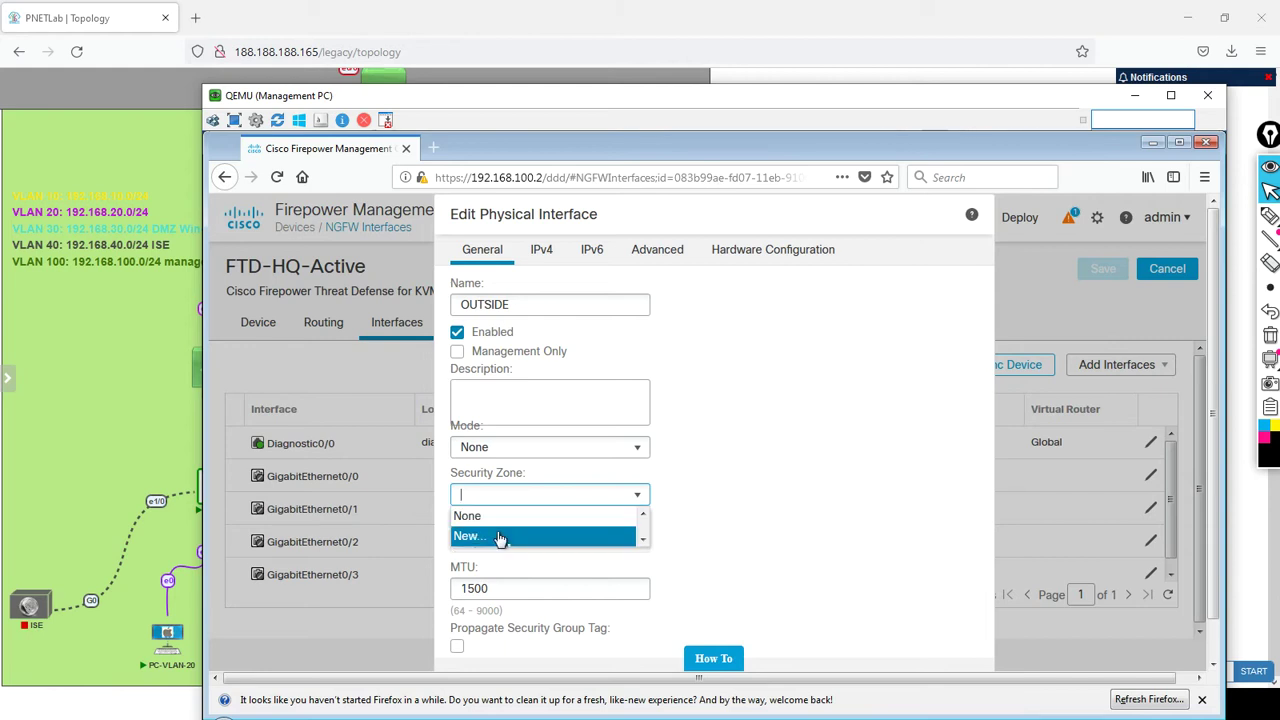
pyautogui.click(496, 537)
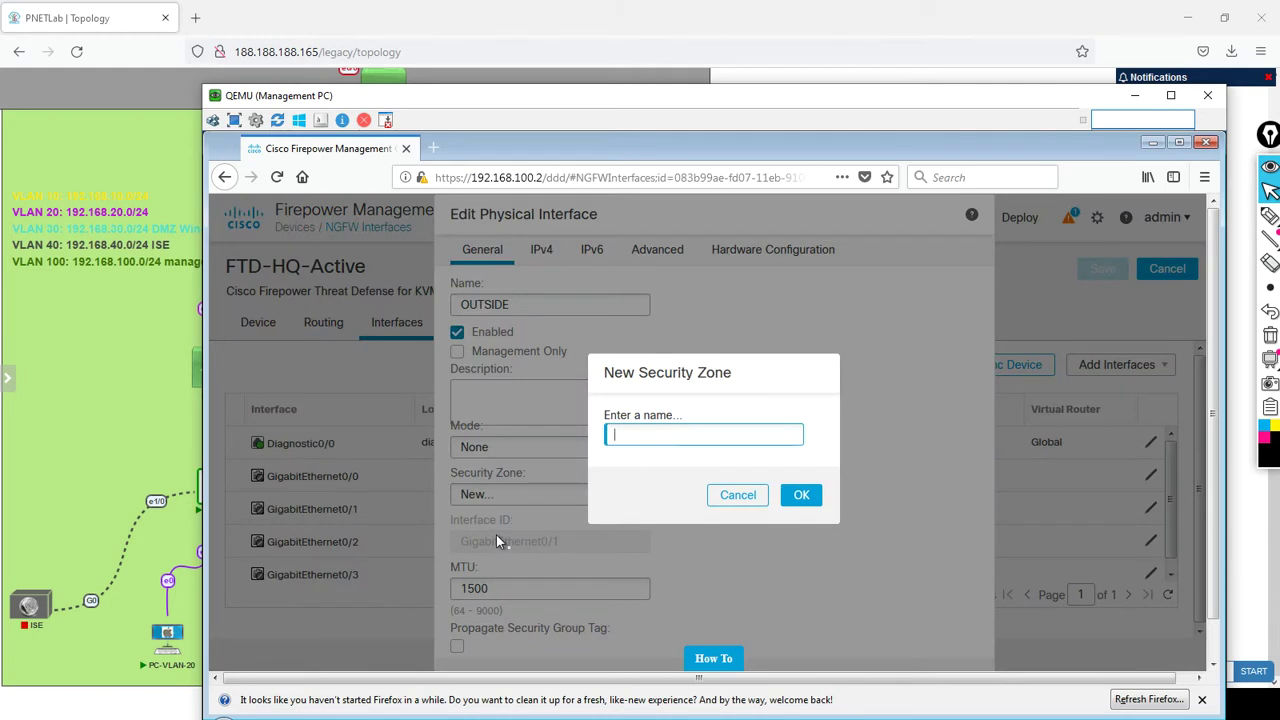
pyautogui.write('OUTSIDE')
pyautogui.click(806, 497)
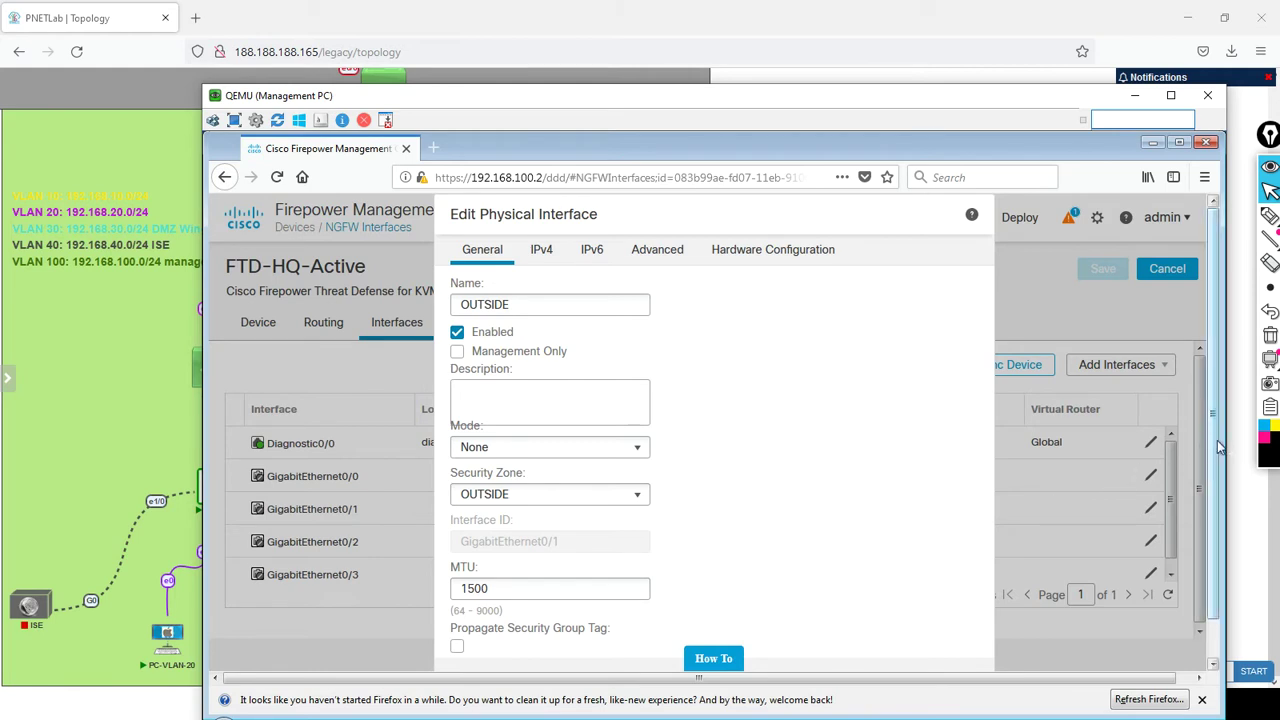
# - Give GigabitEthernet0/1 the static IPv4 address 15.15.15.2/24 and save the device's interface configuration
pyautogui.scroll(-1, 1218, 520)
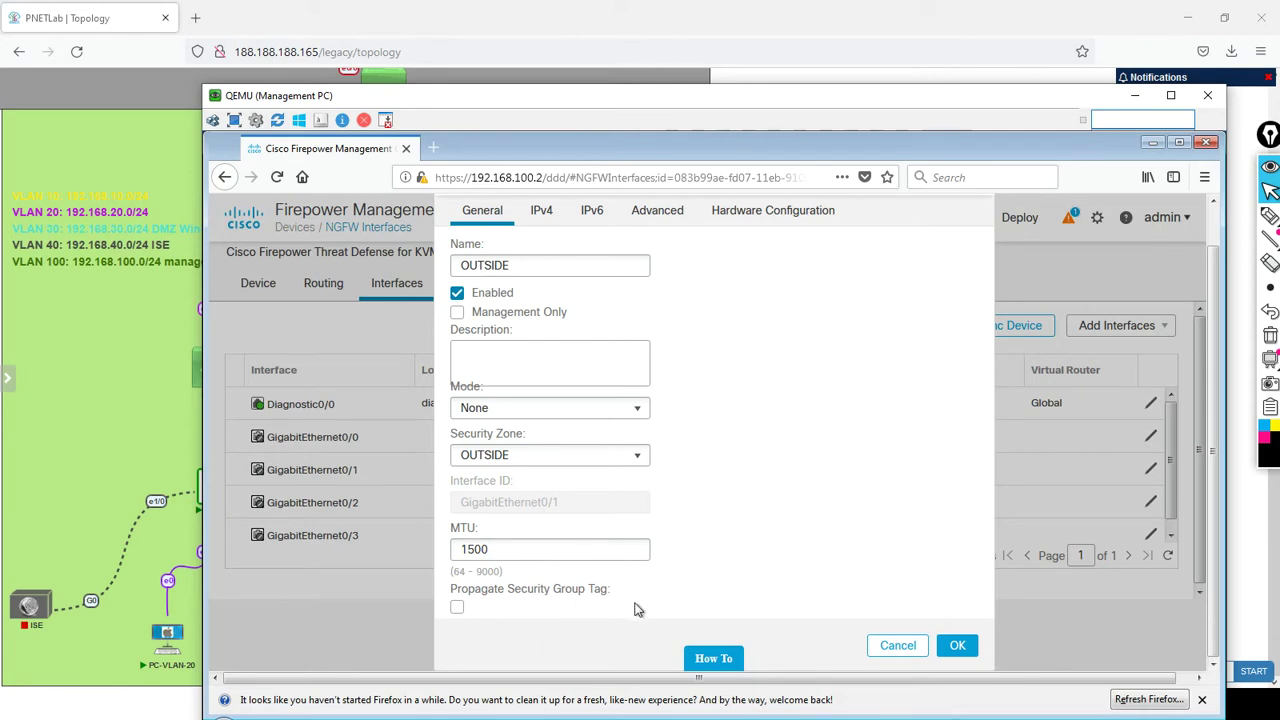
pyautogui.click(541, 214)
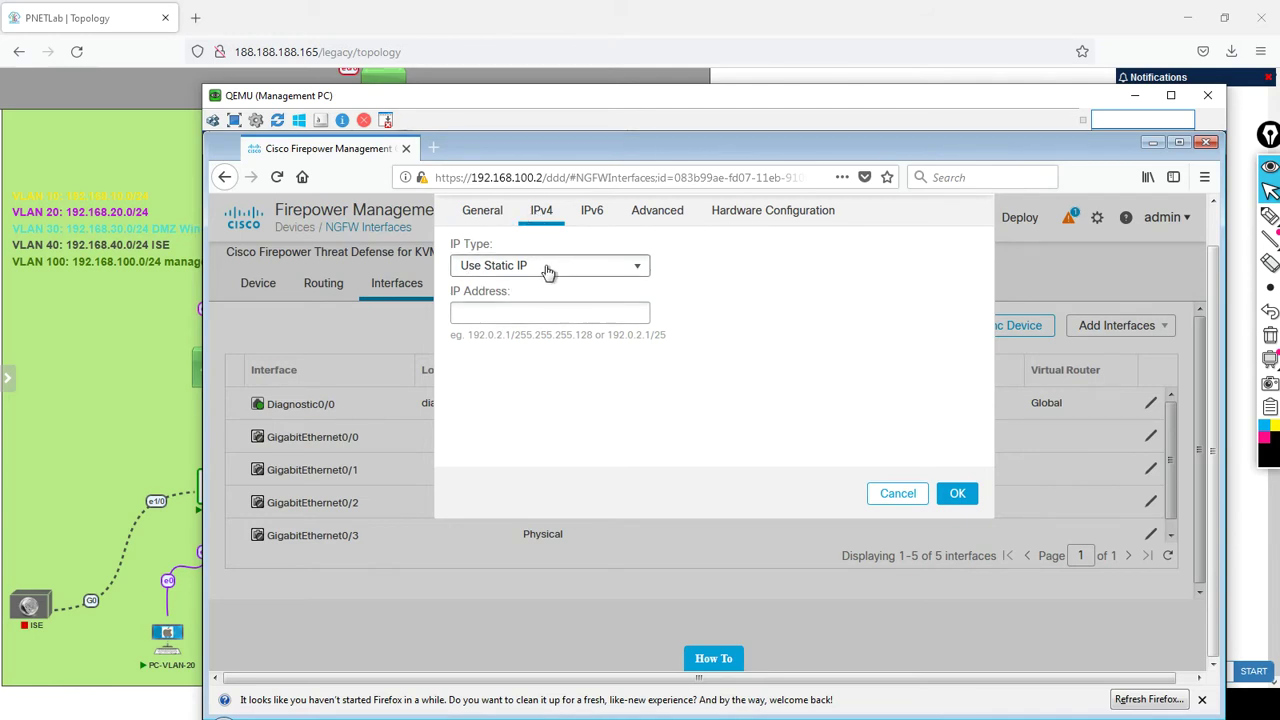
pyautogui.click(499, 315)
pyautogui.write('15.15.15.2')
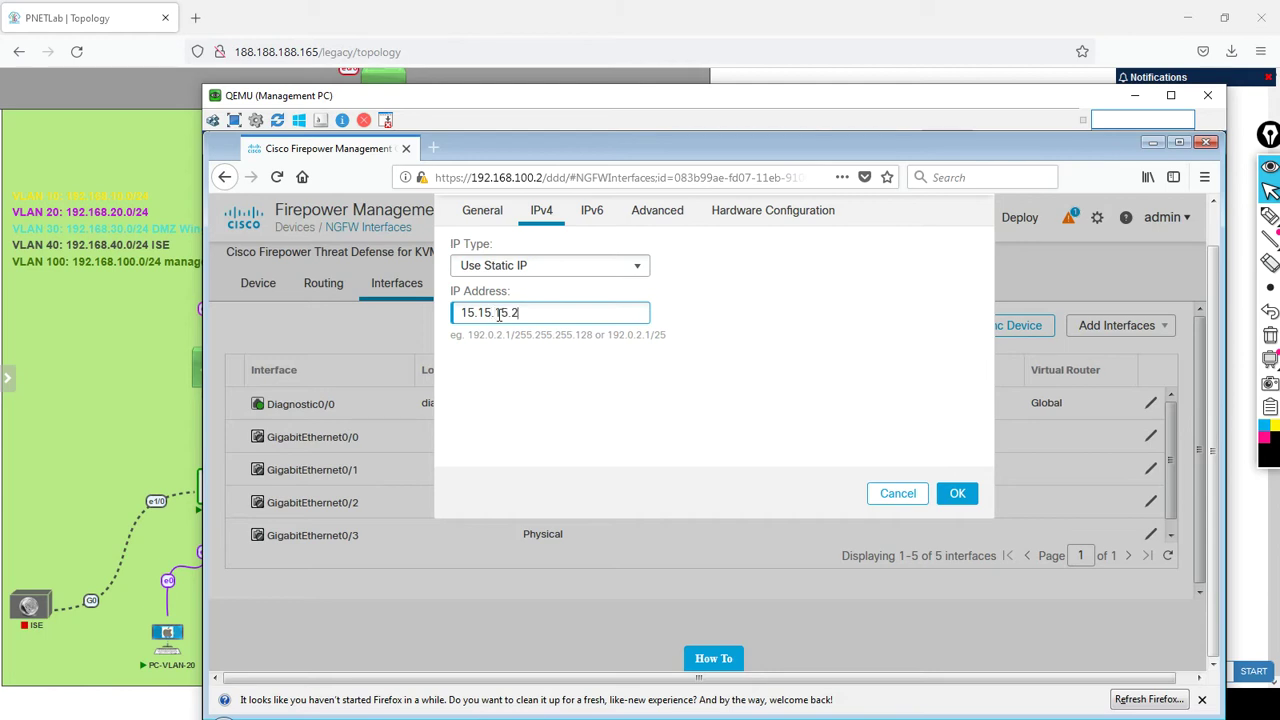
pyautogui.write('/24')
pyautogui.click(957, 495)
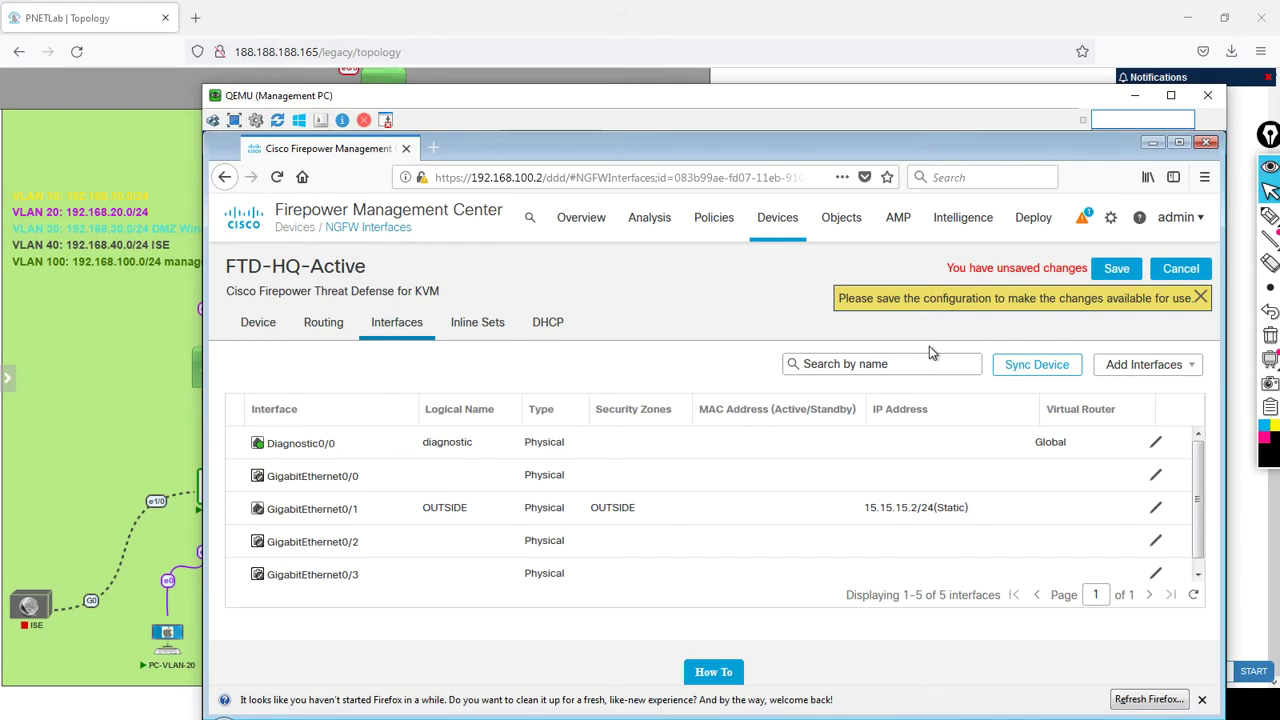
pyautogui.click(1117, 270)
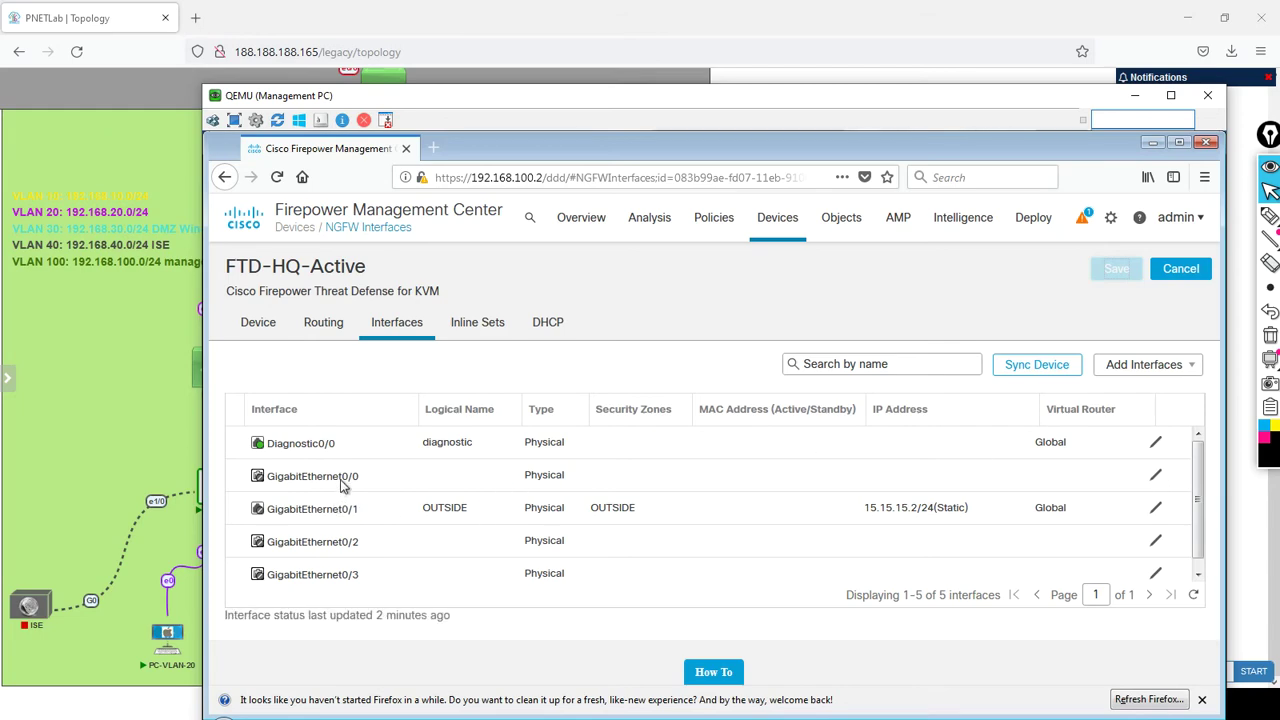
# - Move the Management PC window aside and minimise it to reveal the PNETLab topology
pyautogui.moveTo(457, 102)
pyautogui.mouseDown()
pyautogui.moveTo(781, 137)
pyautogui.moveTo(397, 87)
pyautogui.moveTo(476, 86)
pyautogui.mouseUp()
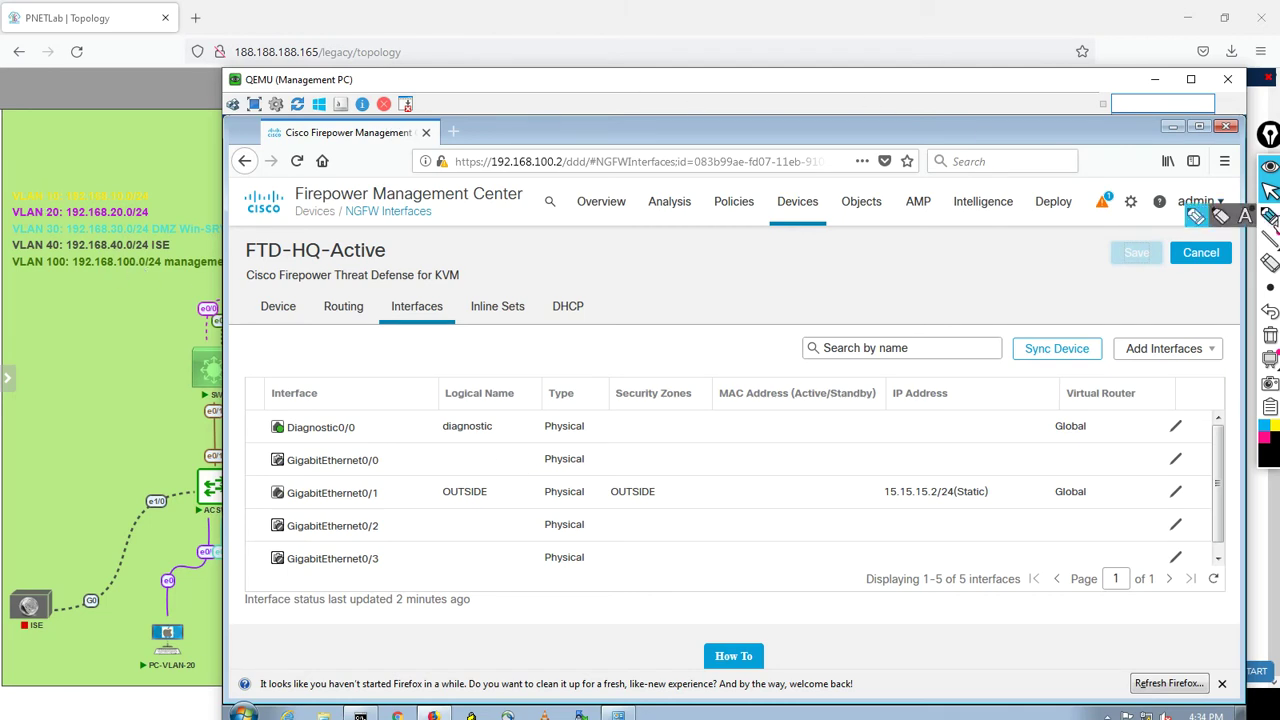
pyautogui.click(1268, 216)
pyautogui.click(1268, 190)
pyautogui.click(1152, 83)
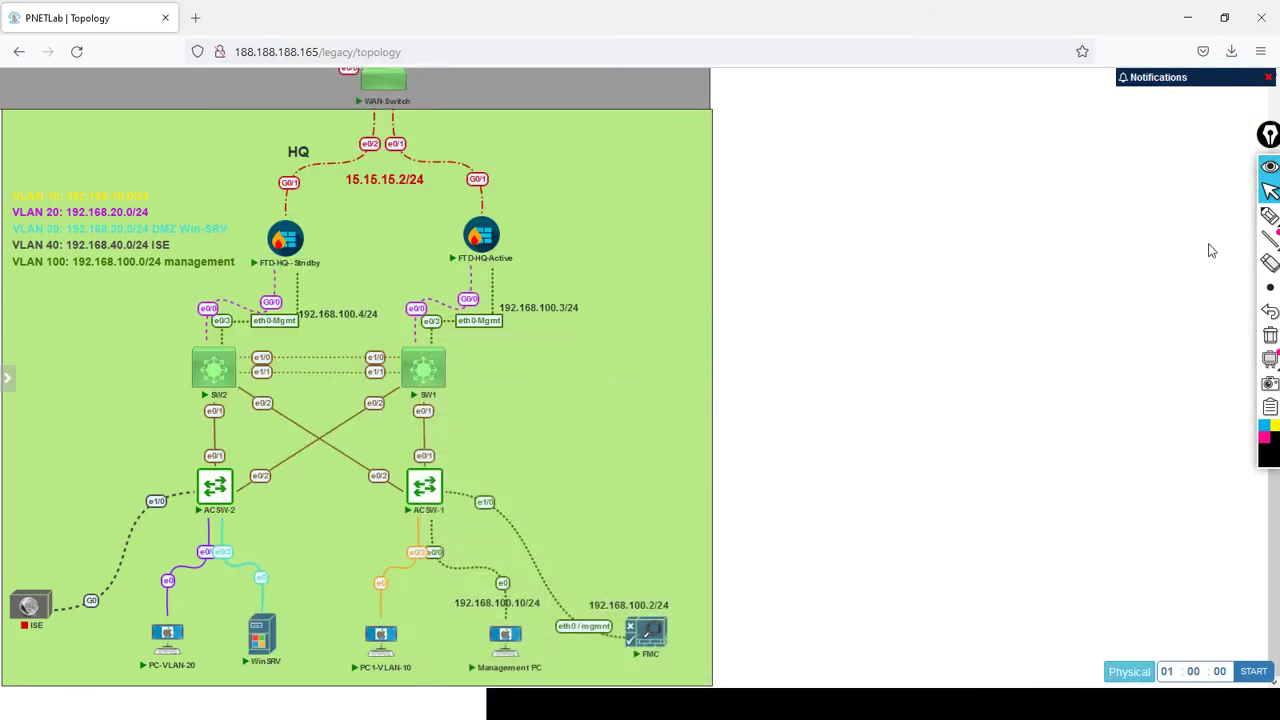
# - Circle the VLAN list, FTD-HQ-Active and its G0/0 interface with the pen, and clear the marks
pyautogui.moveTo(1268, 216)
pyautogui.click(1195, 220)
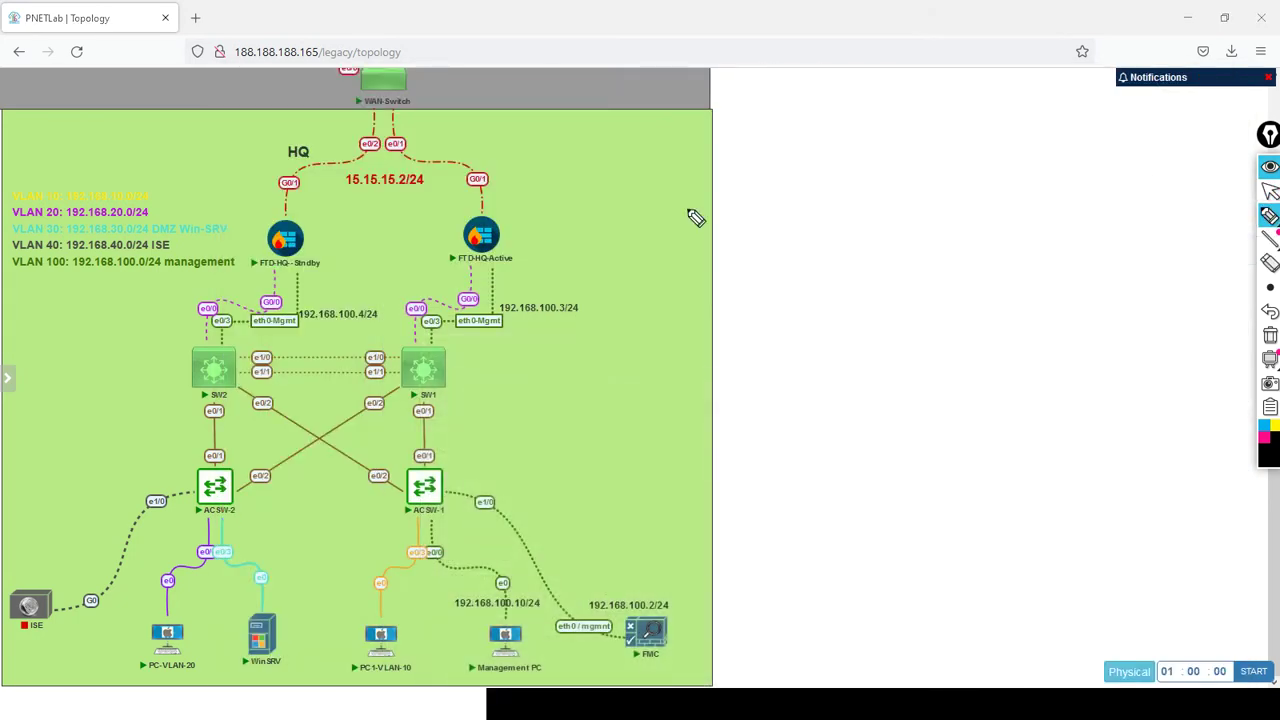
pyautogui.moveTo(90, 164)
pyautogui.mouseDown()
pyautogui.moveTo(8, 215)
pyautogui.moveTo(12, 258)
pyautogui.moveTo(66, 287)
pyautogui.moveTo(240, 290)
pyautogui.moveTo(242, 215)
pyautogui.moveTo(160, 171)
pyautogui.moveTo(100, 176)
pyautogui.mouseUp()
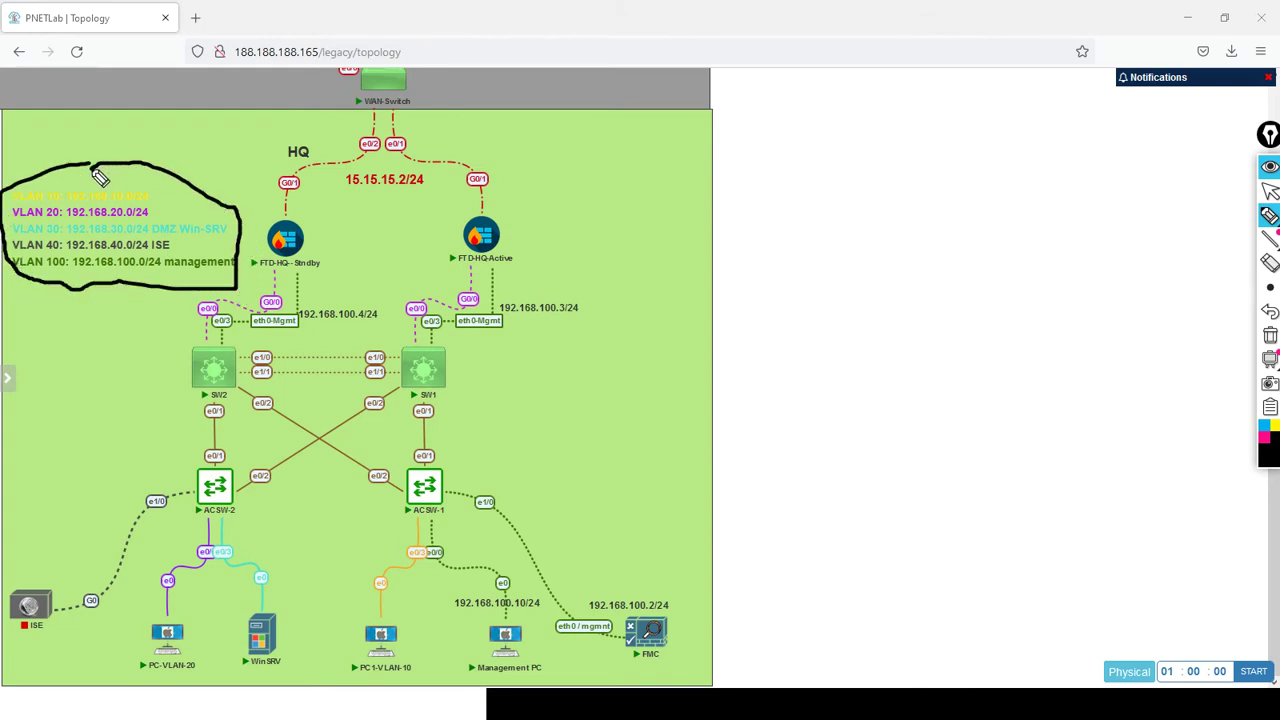
pyautogui.moveTo(496, 208)
pyautogui.mouseDown()
pyautogui.moveTo(518, 226)
pyautogui.moveTo(486, 298)
pyautogui.moveTo(451, 200)
pyautogui.moveTo(506, 210)
pyautogui.mouseUp()
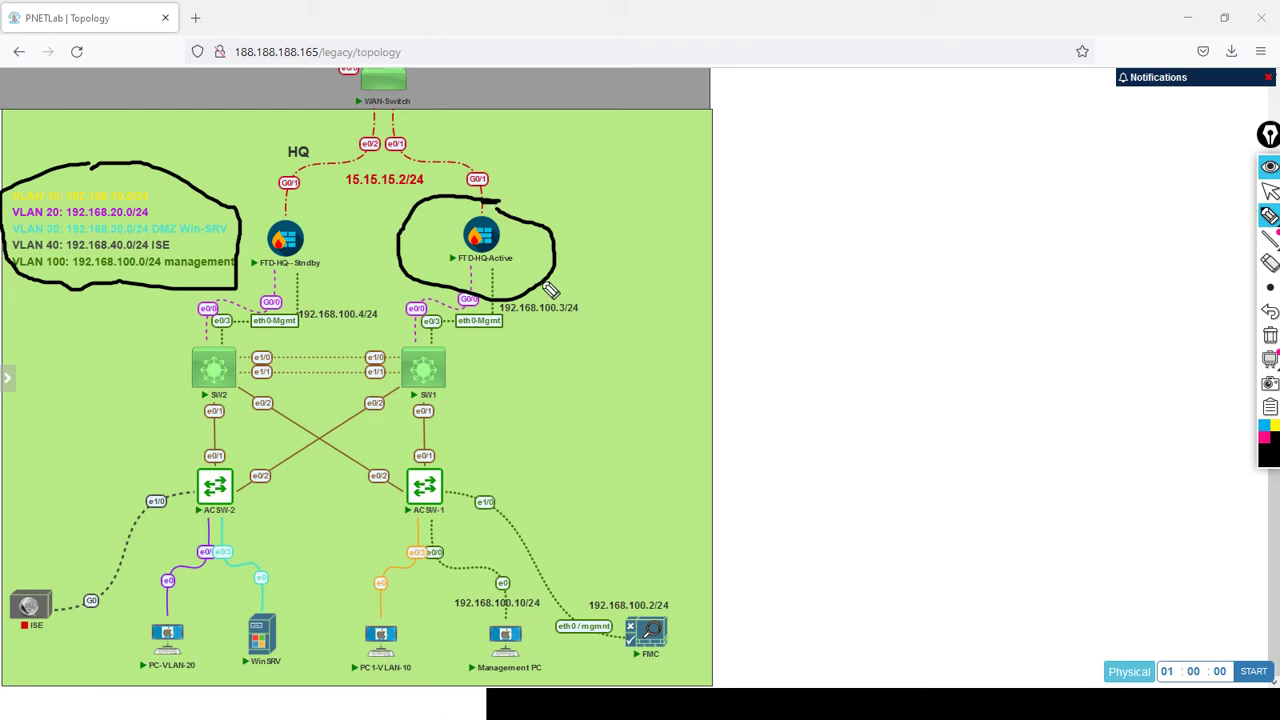
pyautogui.moveTo(452, 308); pyautogui.dragTo(476, 311)
pyautogui.click(1270, 337)
pyautogui.click(1270, 191)
# - Switch back to the QEMU Management PC window with the FTD-HQ-Active interface list
pyautogui.hotkey('alt', 'Tab')
pyautogui.hotkey('alt', 'Tab')
pyautogui.hotkey('alt', 'Tab')
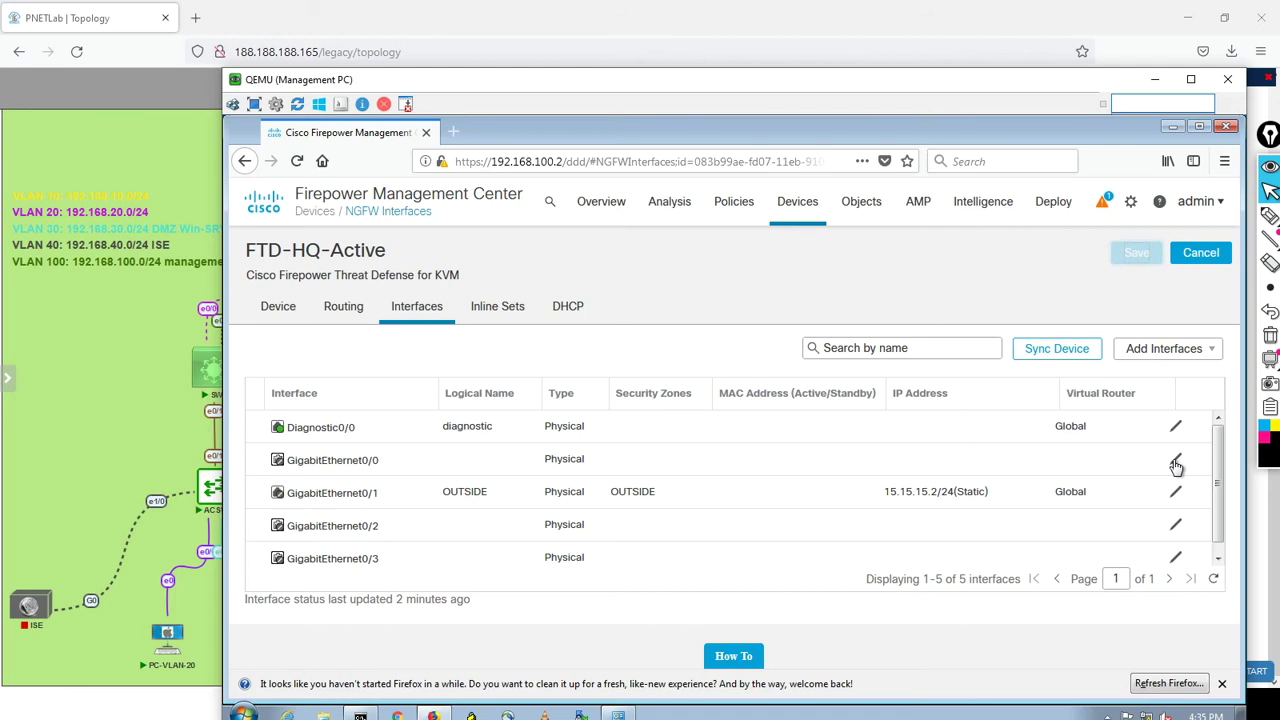
# - Start a new sub-interface named VLAN10 and assign it to a newly created security zone called INSIDE
pyautogui.click(1211, 351)
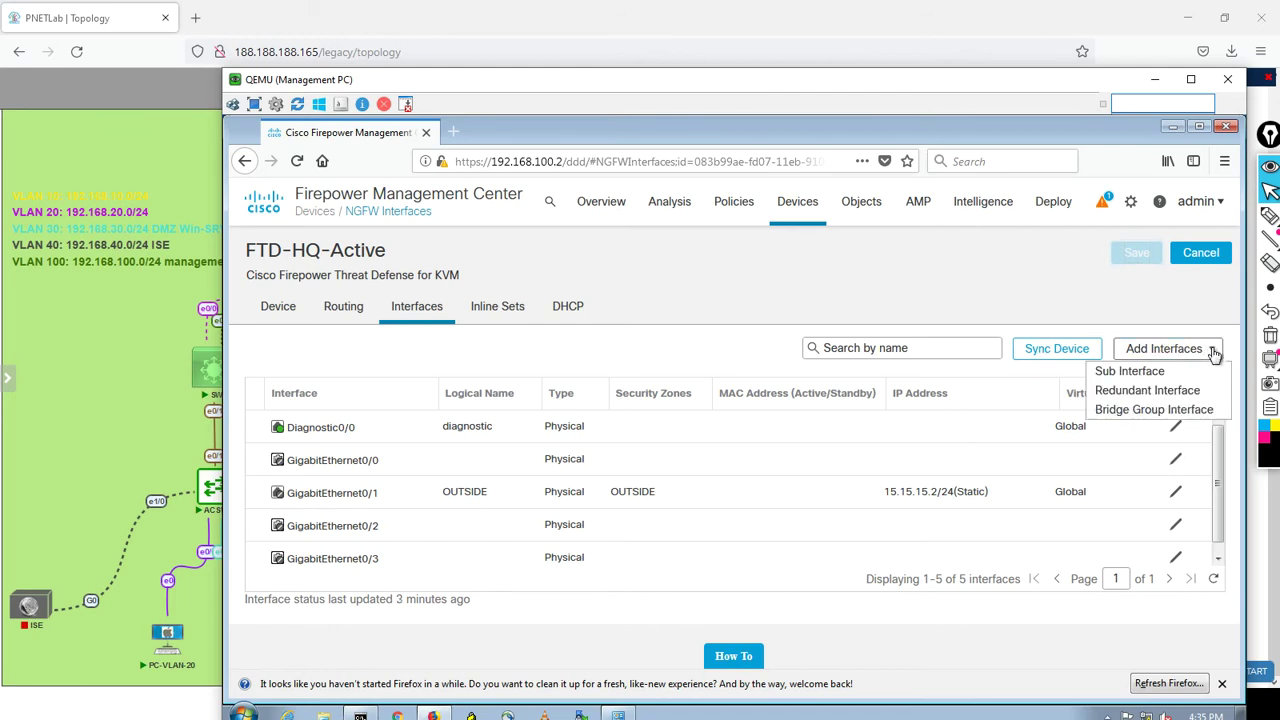
pyautogui.click(1140, 377)
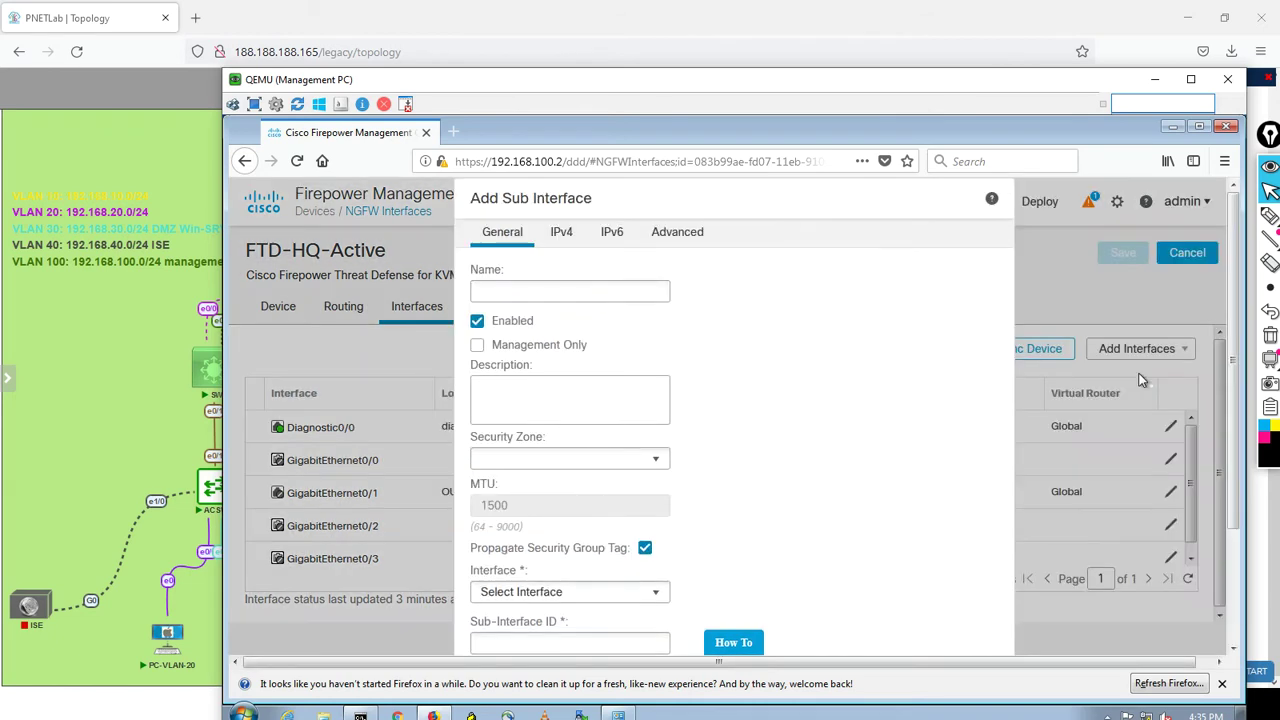
pyautogui.click(630, 291)
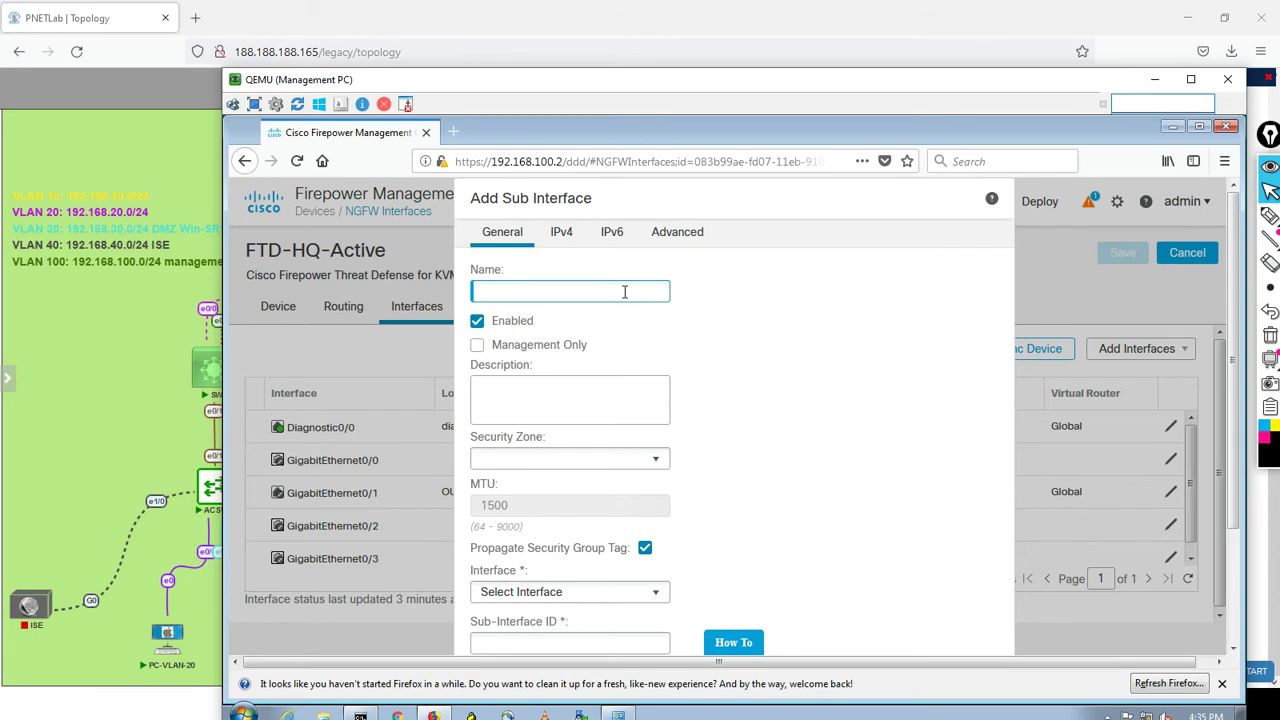
pyautogui.write('VLAN10')
pyautogui.click(576, 458)
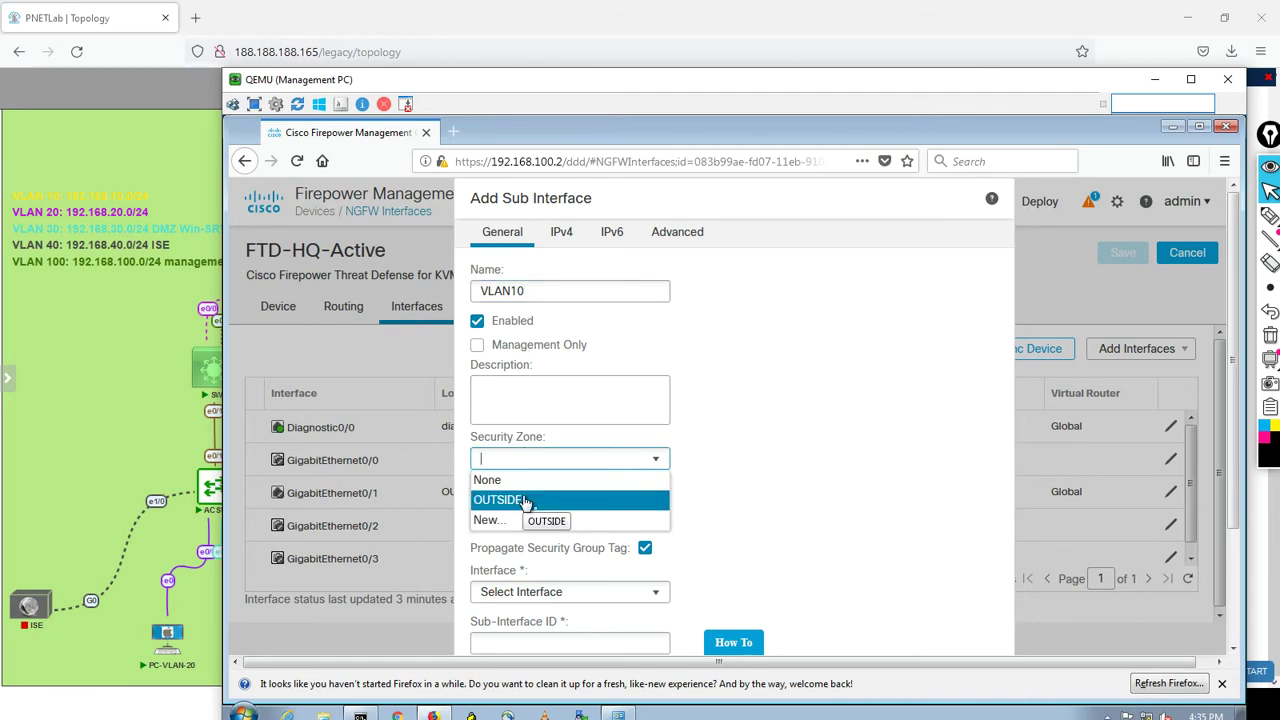
pyautogui.click(505, 519)
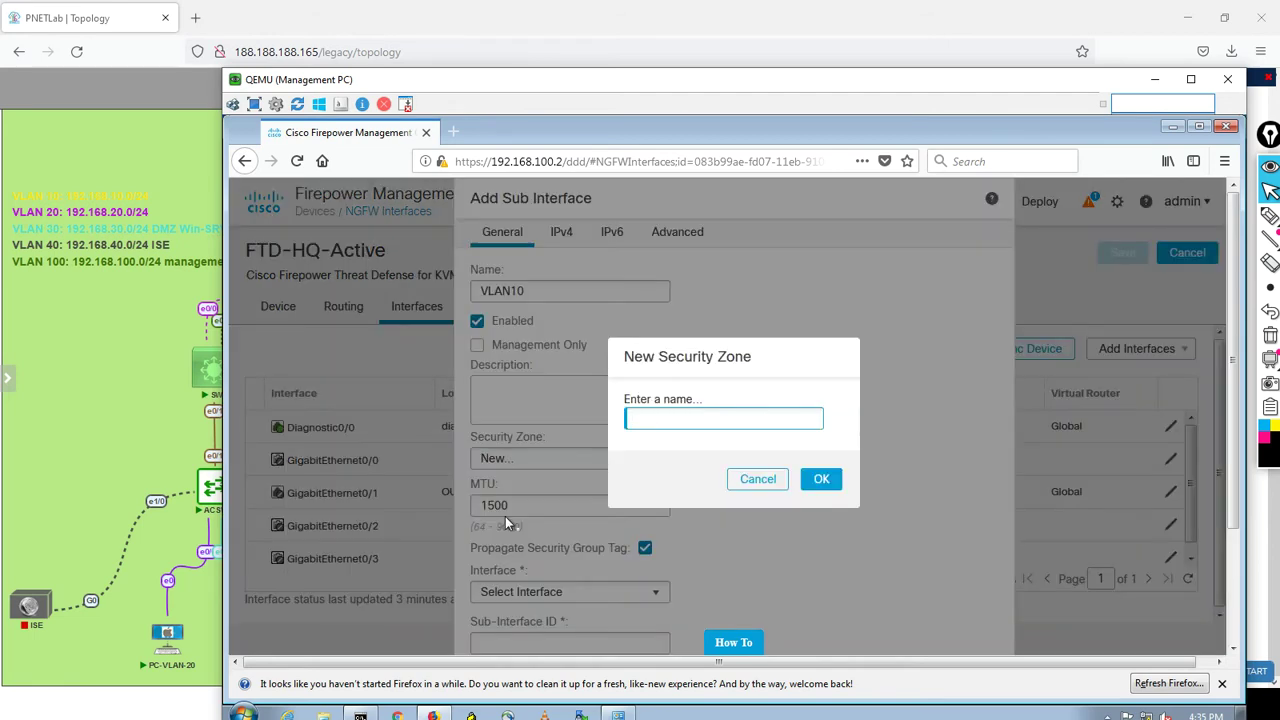
pyautogui.write('INSIDE')
pyautogui.click(829, 481)
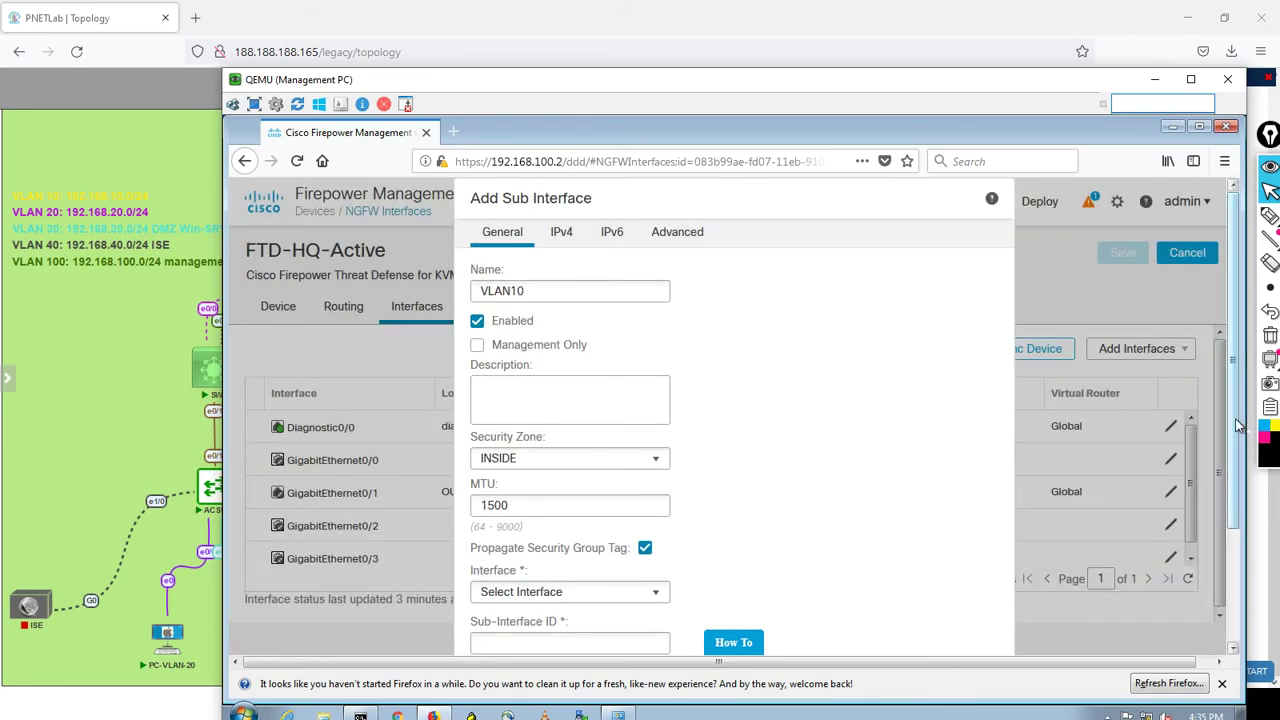
# - Attach the VLAN10 sub-interface to GigabitEthernet0/0, enable that parent interface, and set both the sub-interface ID and VLAN ID to 10
pyautogui.scroll(-3, 1236, 432)
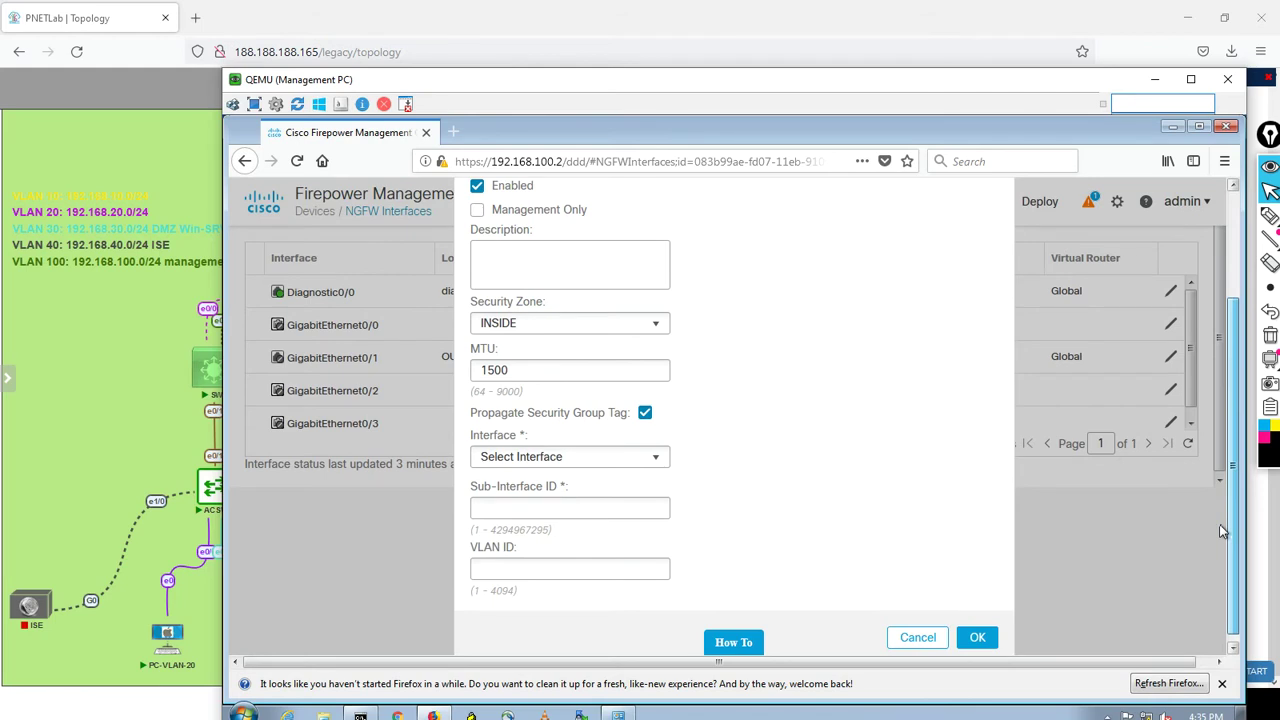
pyautogui.click(640, 465)
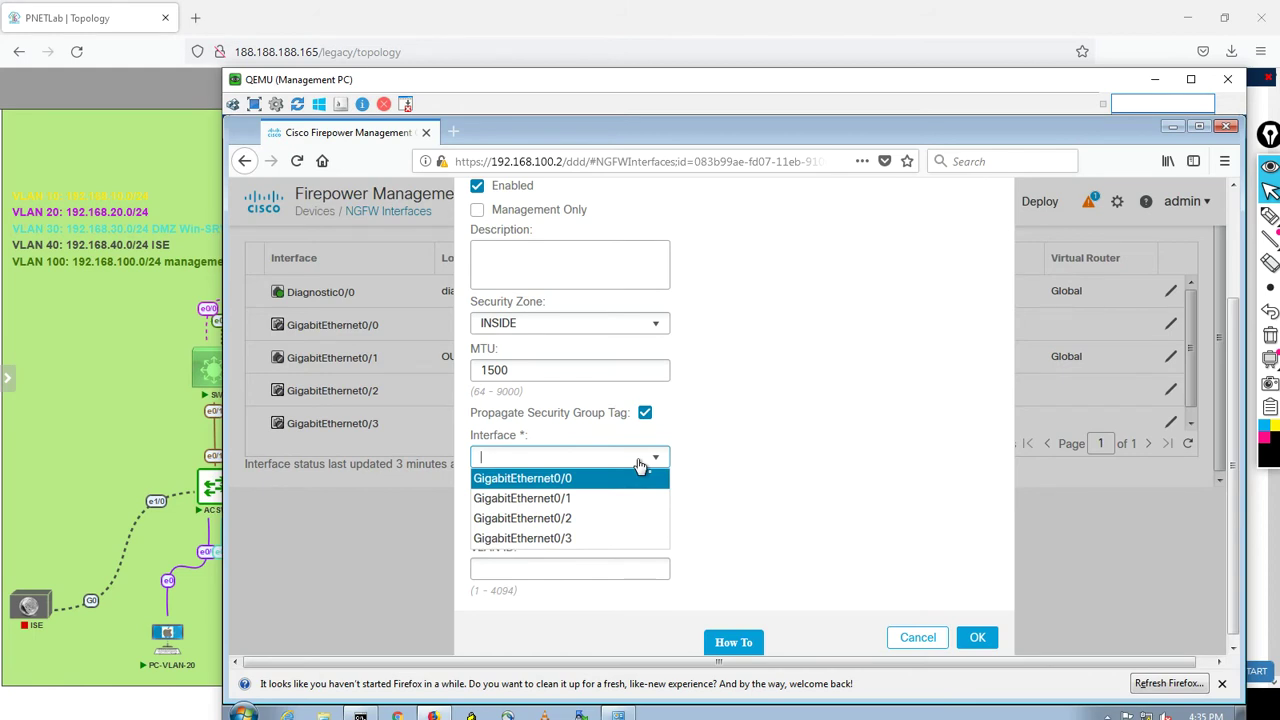
pyautogui.click(573, 480)
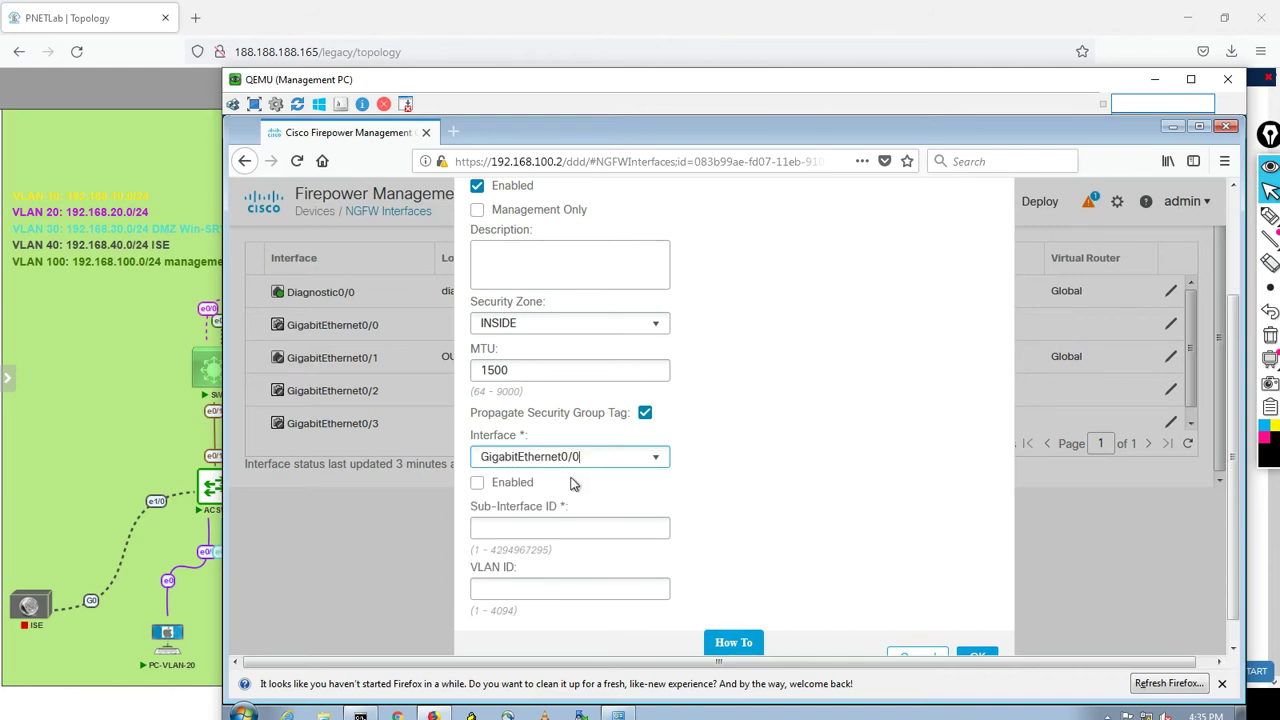
pyautogui.click(479, 485)
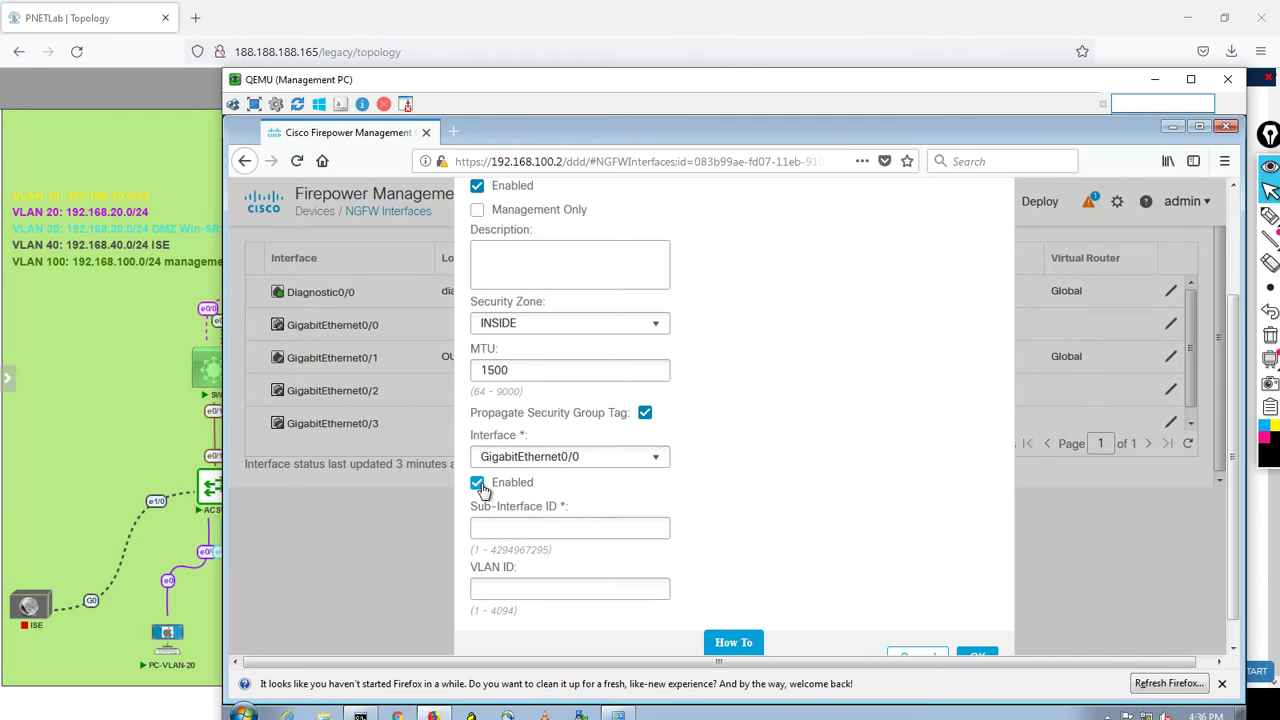
pyautogui.click(575, 526)
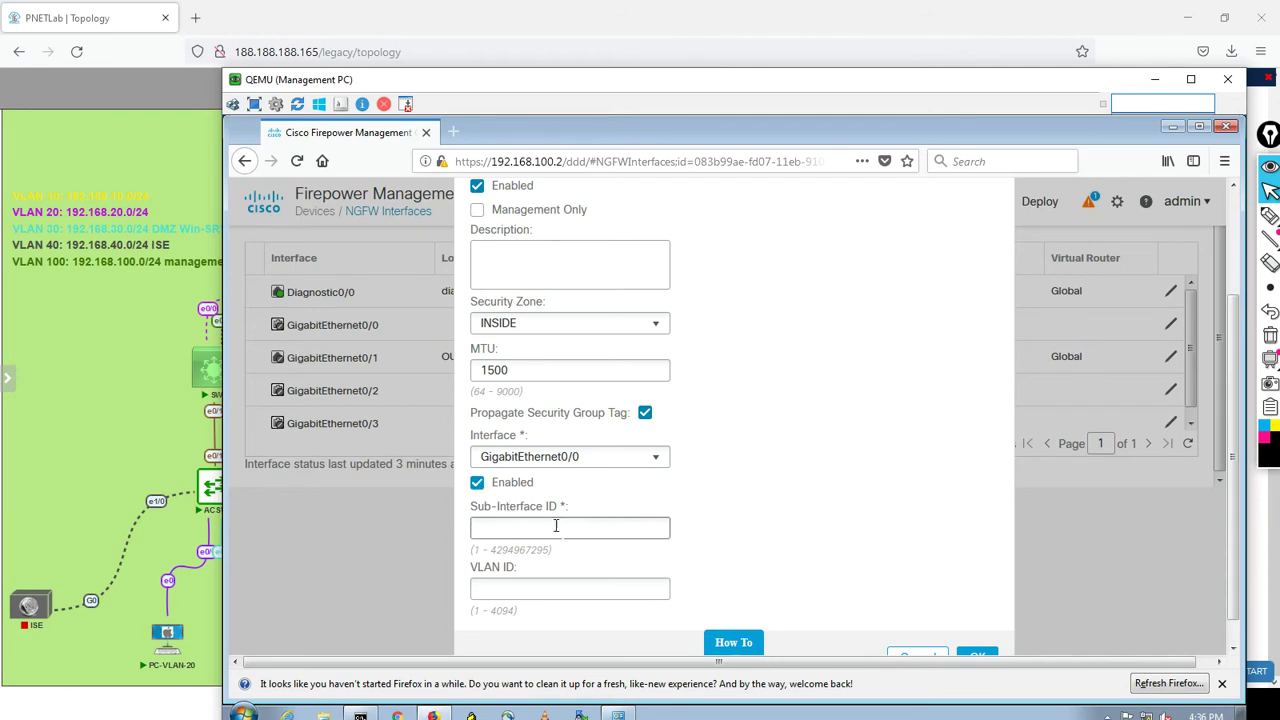
pyautogui.click(546, 528)
pyautogui.write('10')
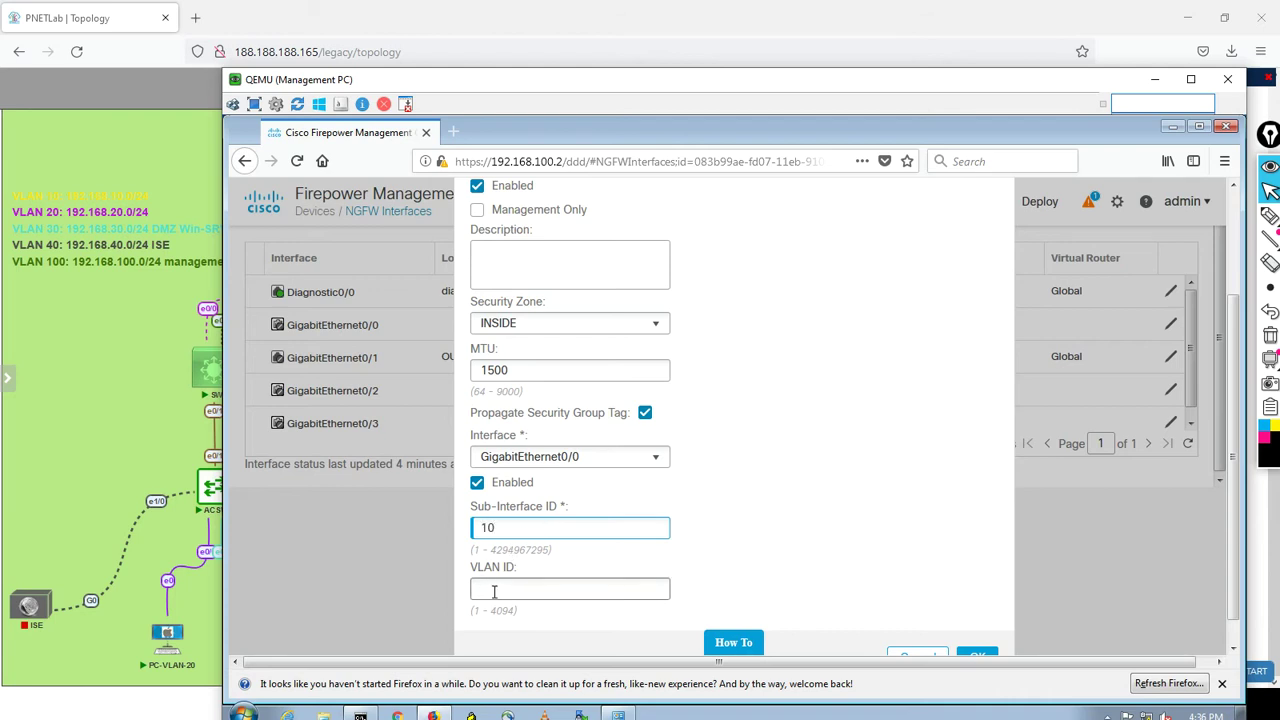
pyautogui.click(493, 590)
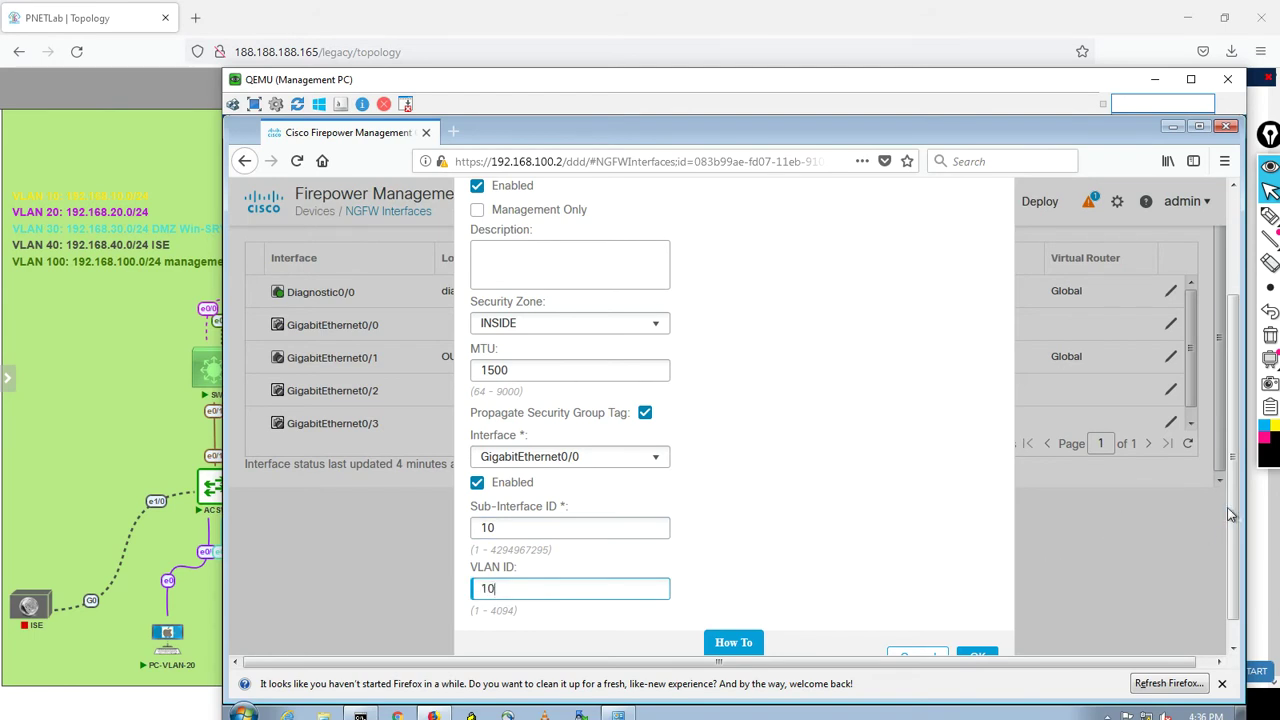
# - Give the VLAN10 sub-interface the static IPv4 address 192.168.10.1/24 and save the device's interface configuration
pyautogui.moveTo(1230, 514); pyautogui.dragTo(1214, 376)
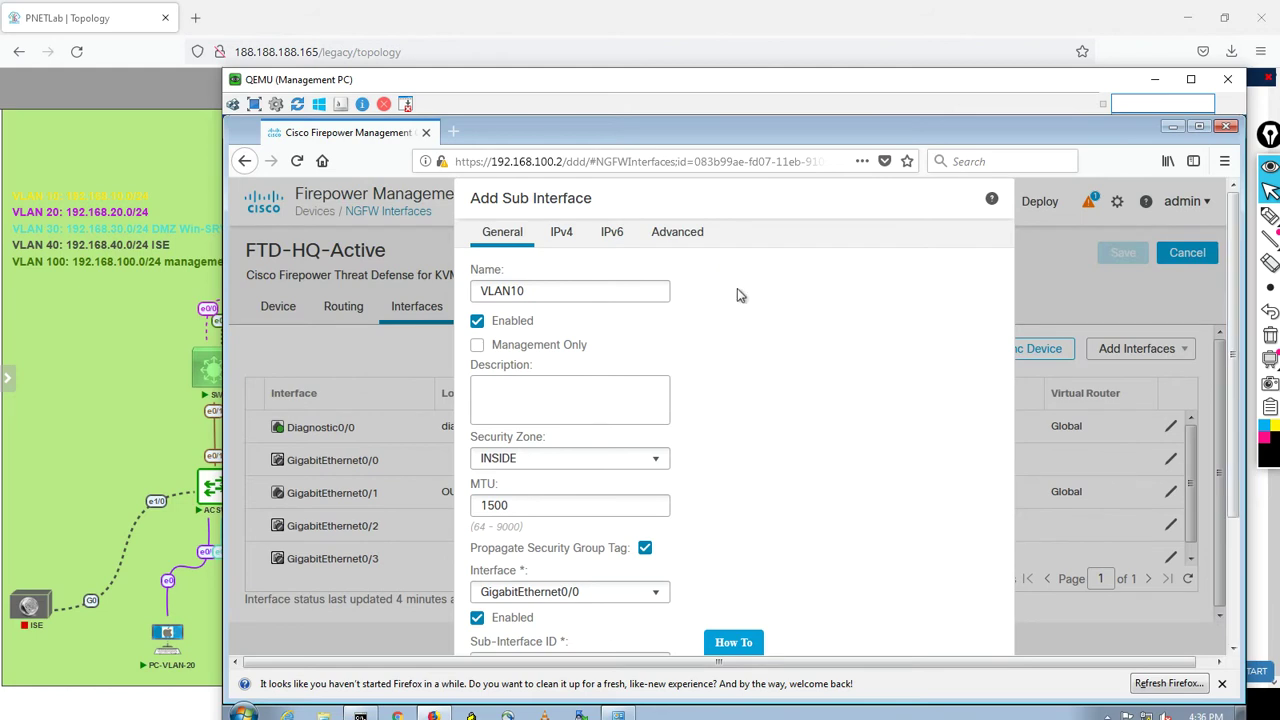
pyautogui.click(564, 240)
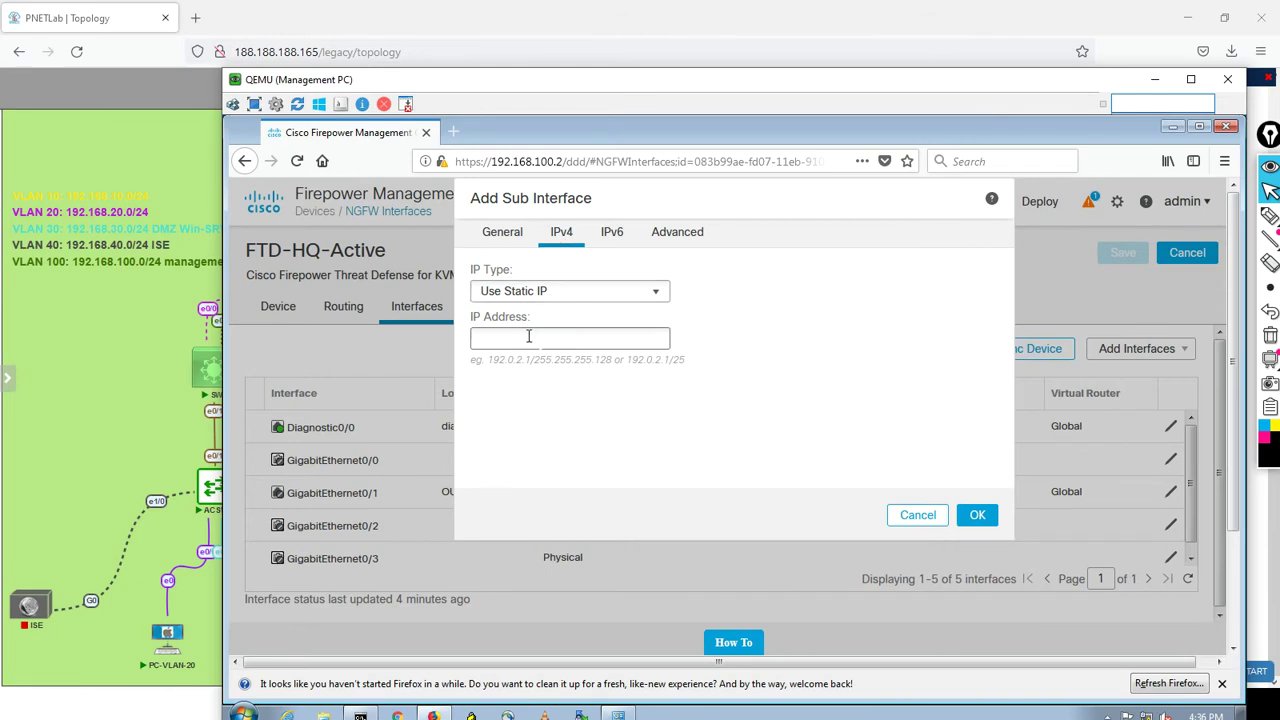
pyautogui.write('192.168.10')
pyautogui.write('.1/24')
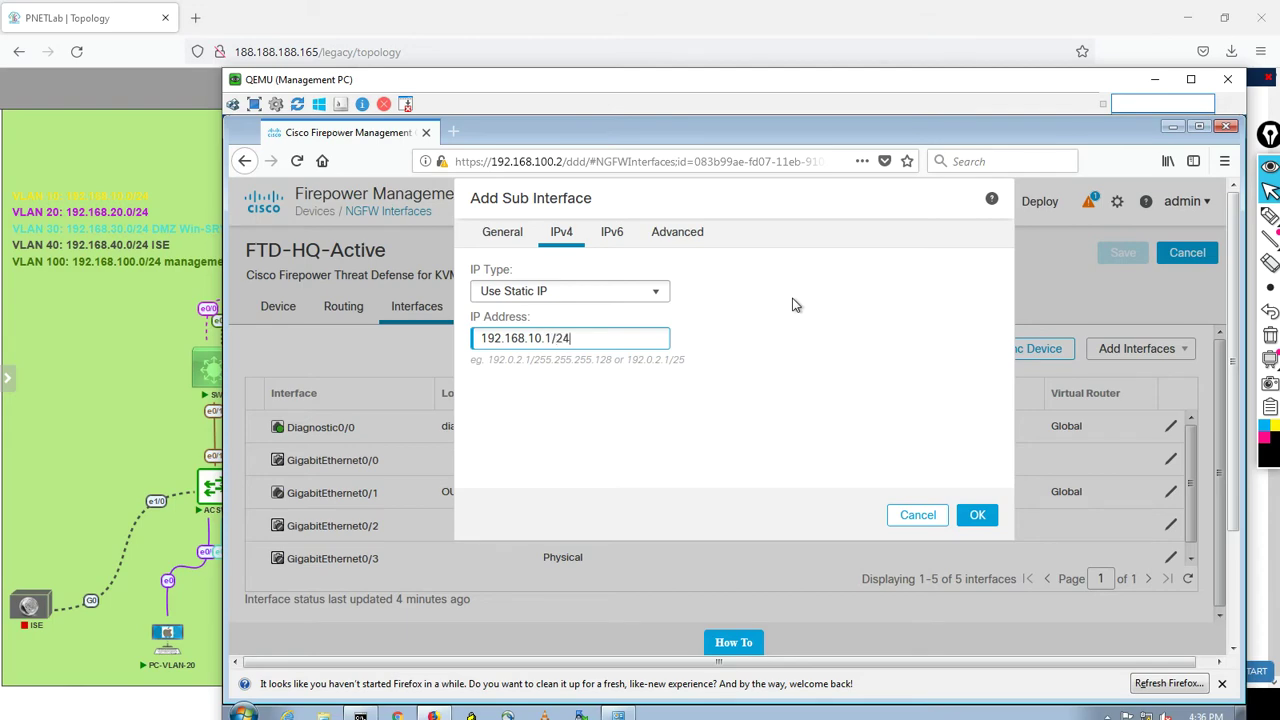
pyautogui.click(976, 516)
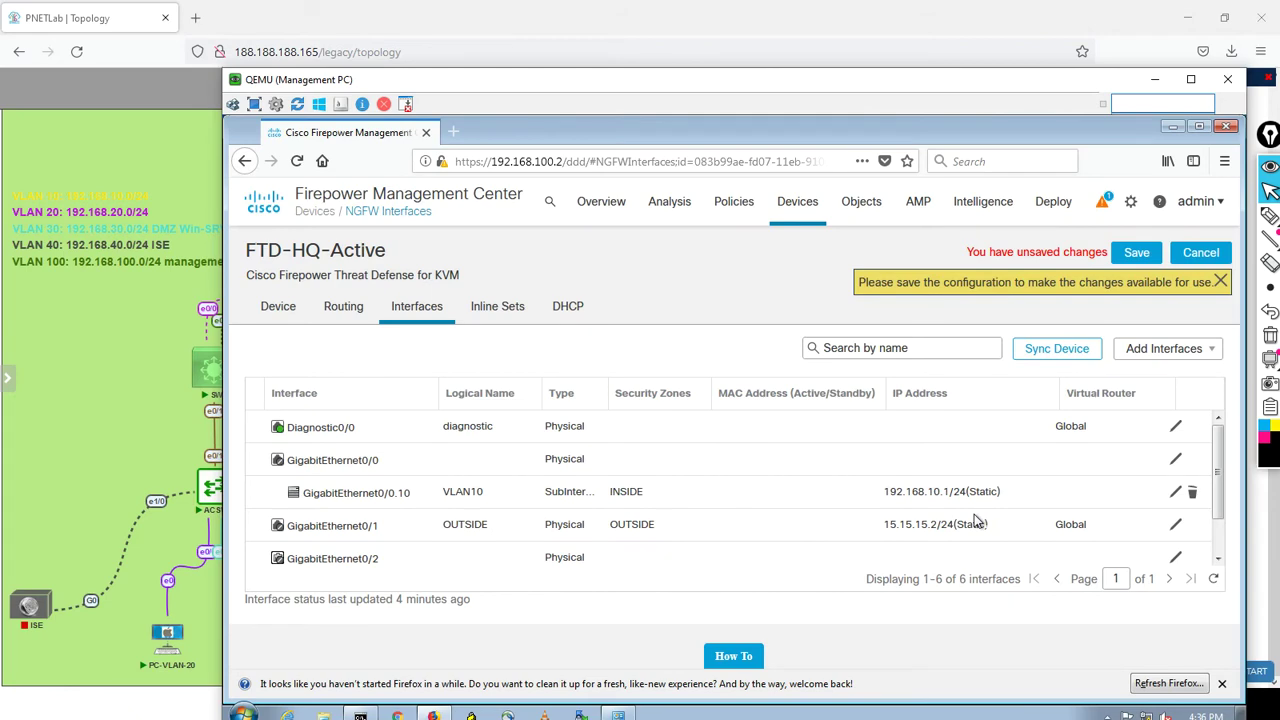
pyautogui.click(1130, 255)
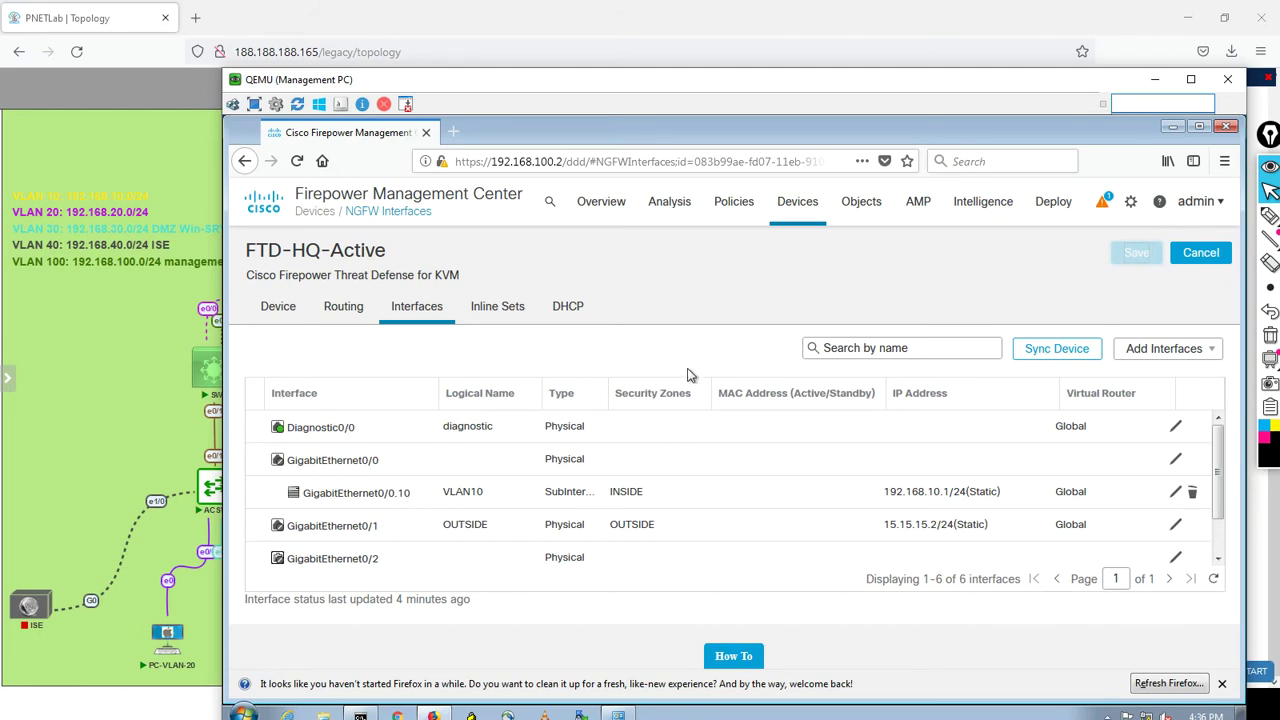
# - Start another sub-interface named VLAN20 and assign it to the existing INSIDE security zone
pyautogui.click(1205, 351)
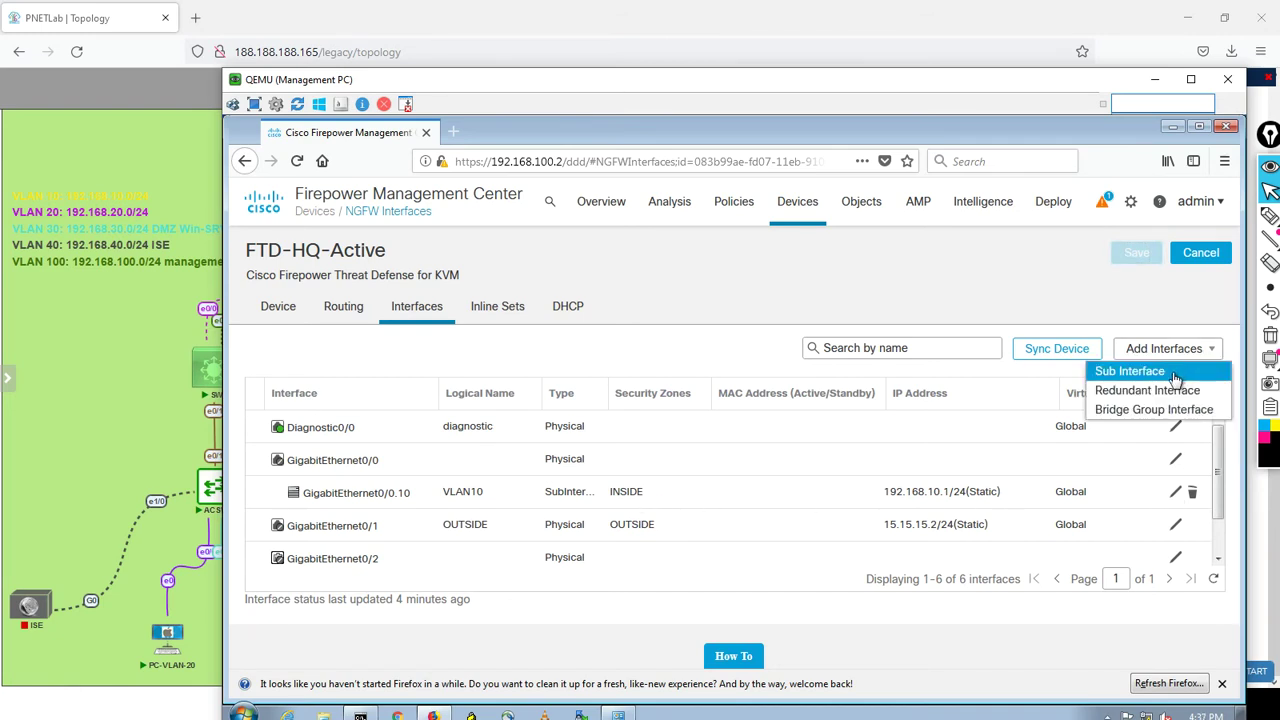
pyautogui.click(1176, 376)
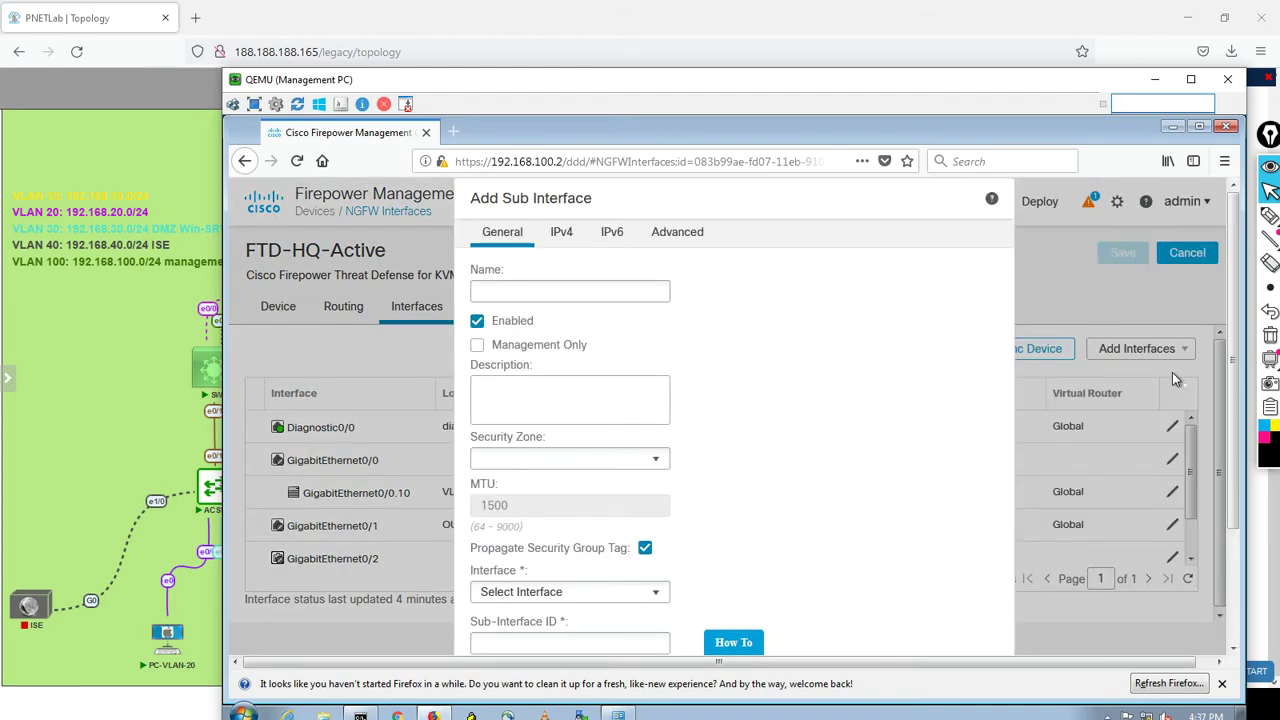
pyautogui.click(544, 292)
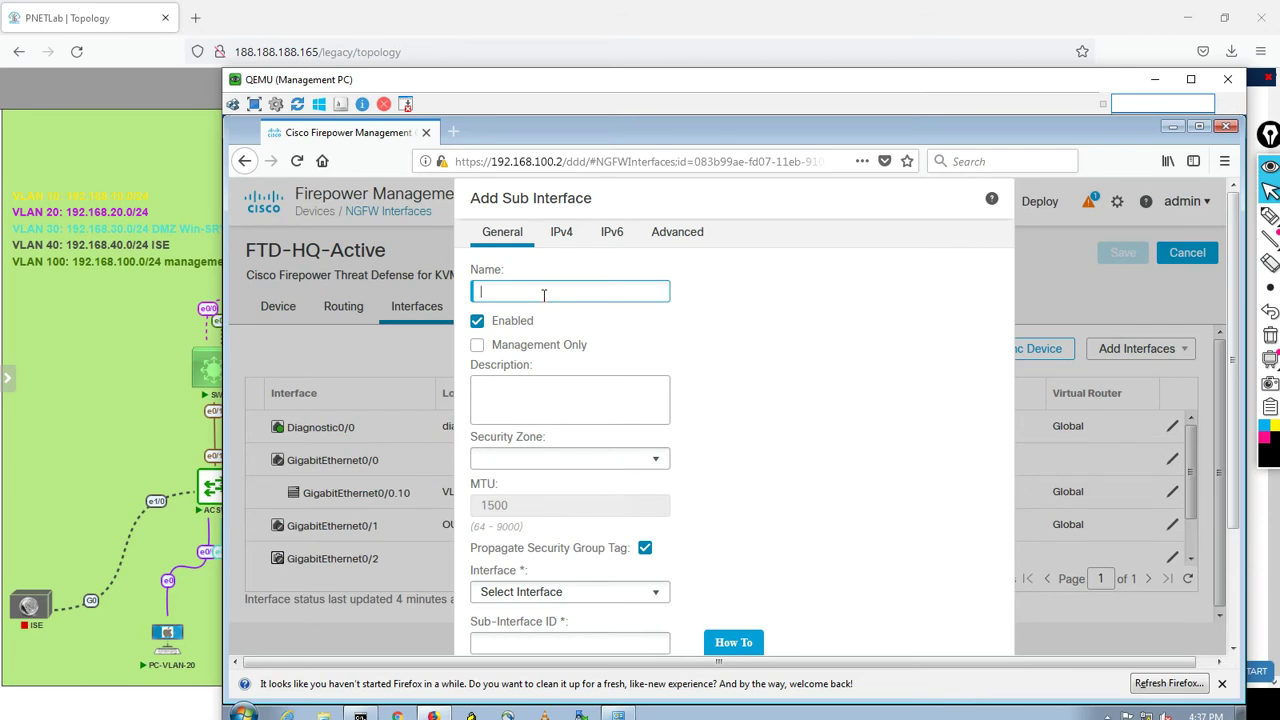
pyautogui.write('VLAN')
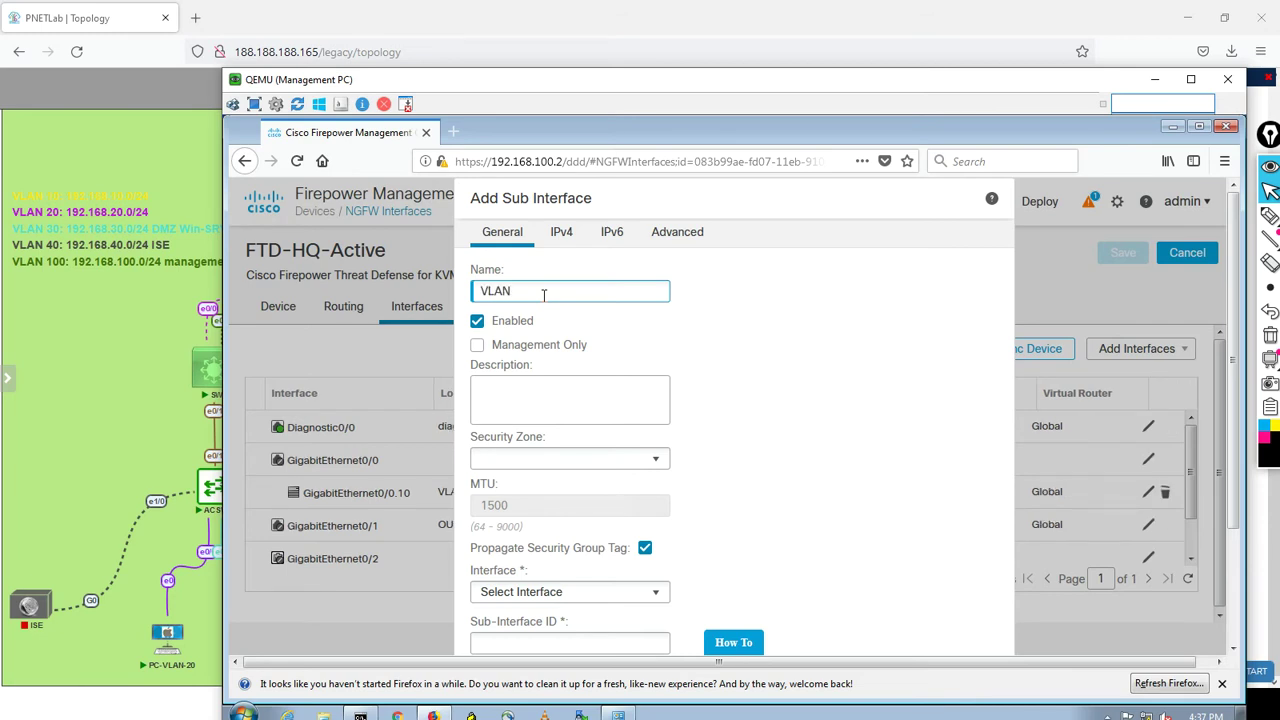
pyautogui.write('20')
pyautogui.click(567, 460)
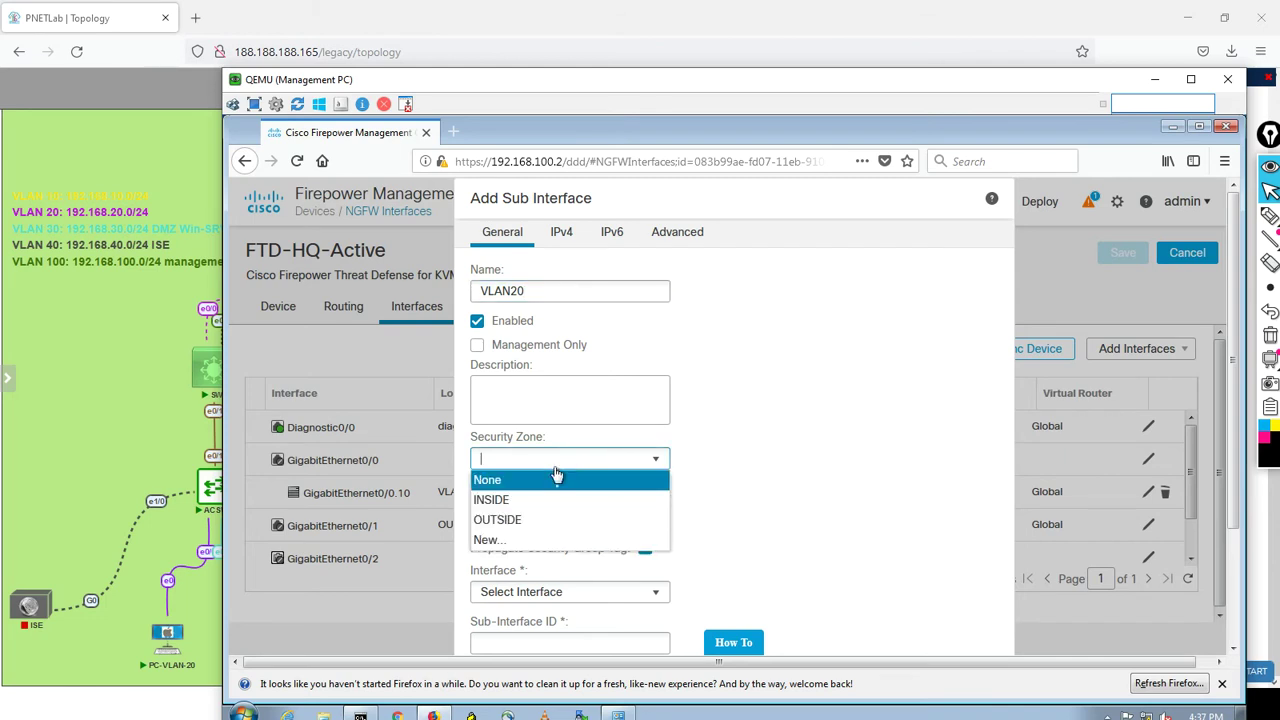
pyautogui.click(524, 501)
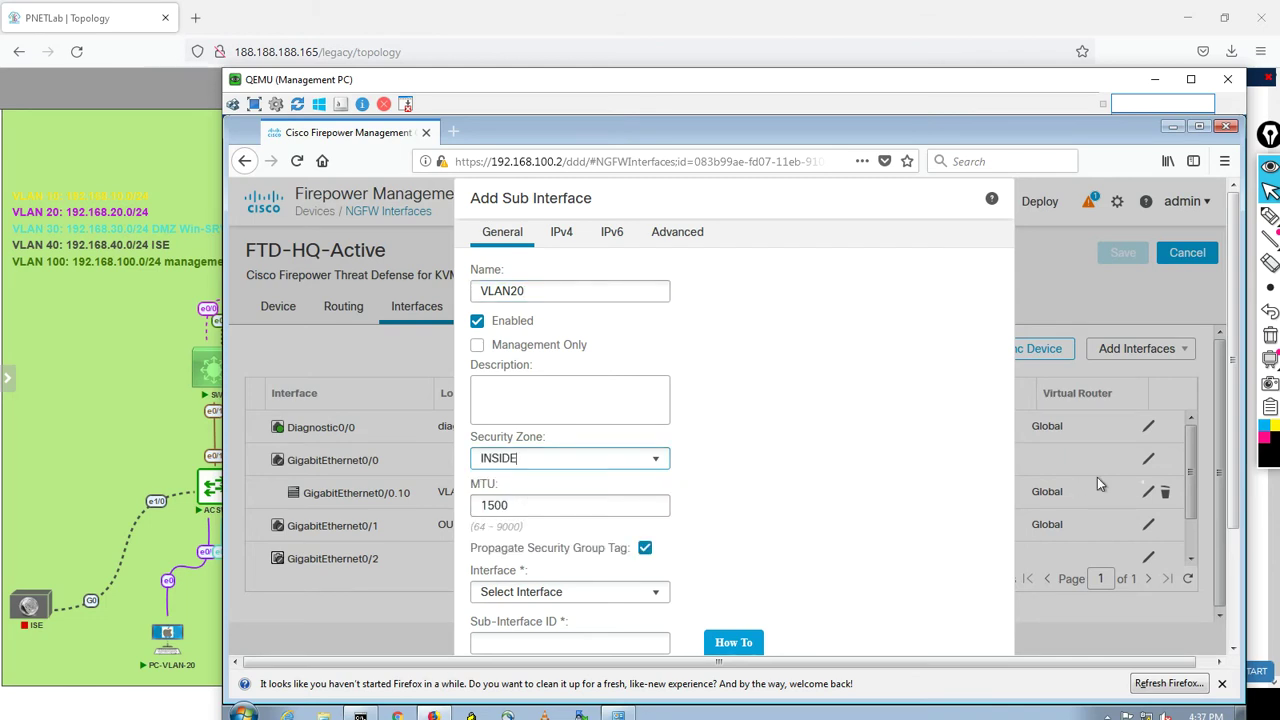
# - Attach the VLAN20 sub-interface to GigabitEthernet0/0 and set both its sub-interface ID and VLAN ID to 20
pyautogui.moveTo(1237, 435); pyautogui.dragTo(1221, 555)
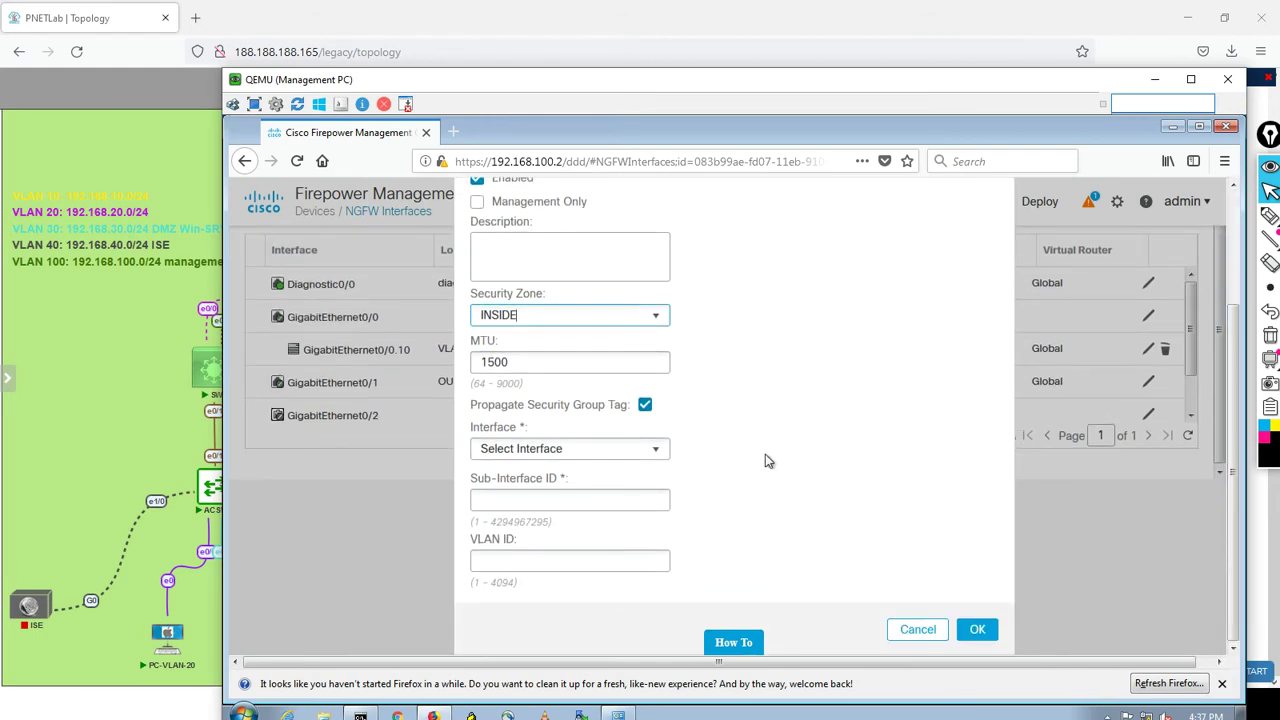
pyautogui.click(589, 458)
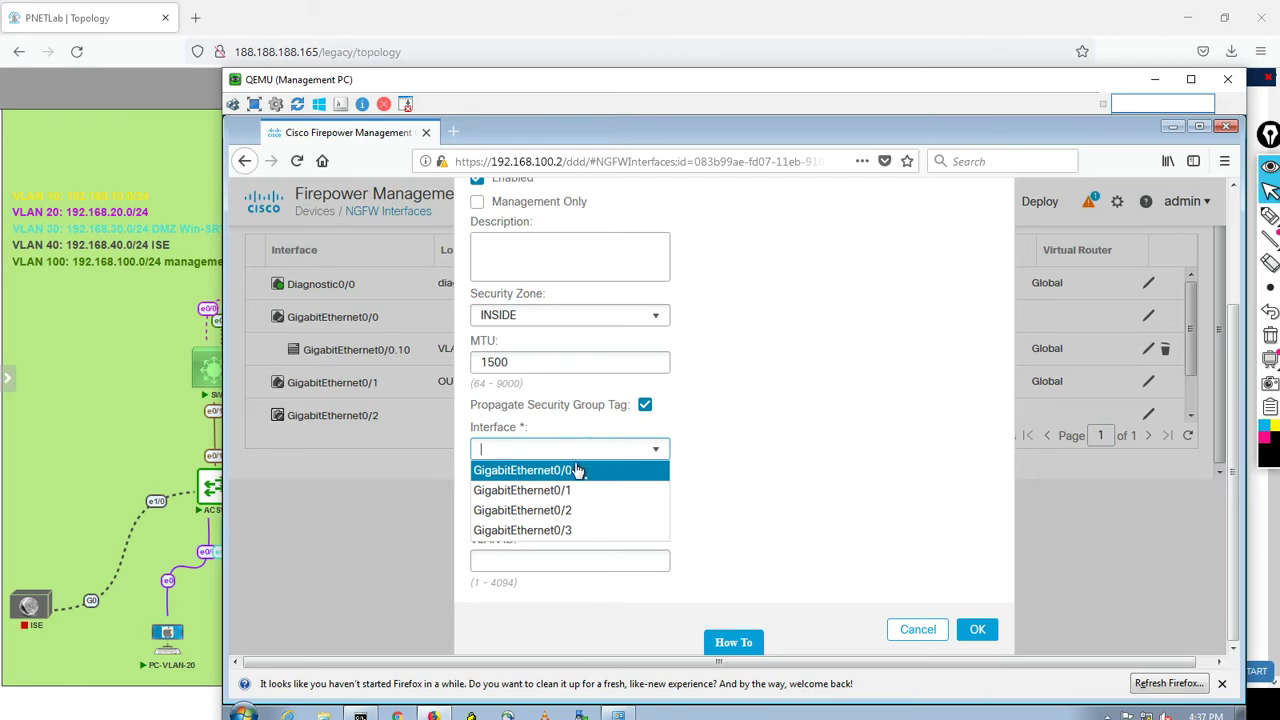
pyautogui.click(572, 474)
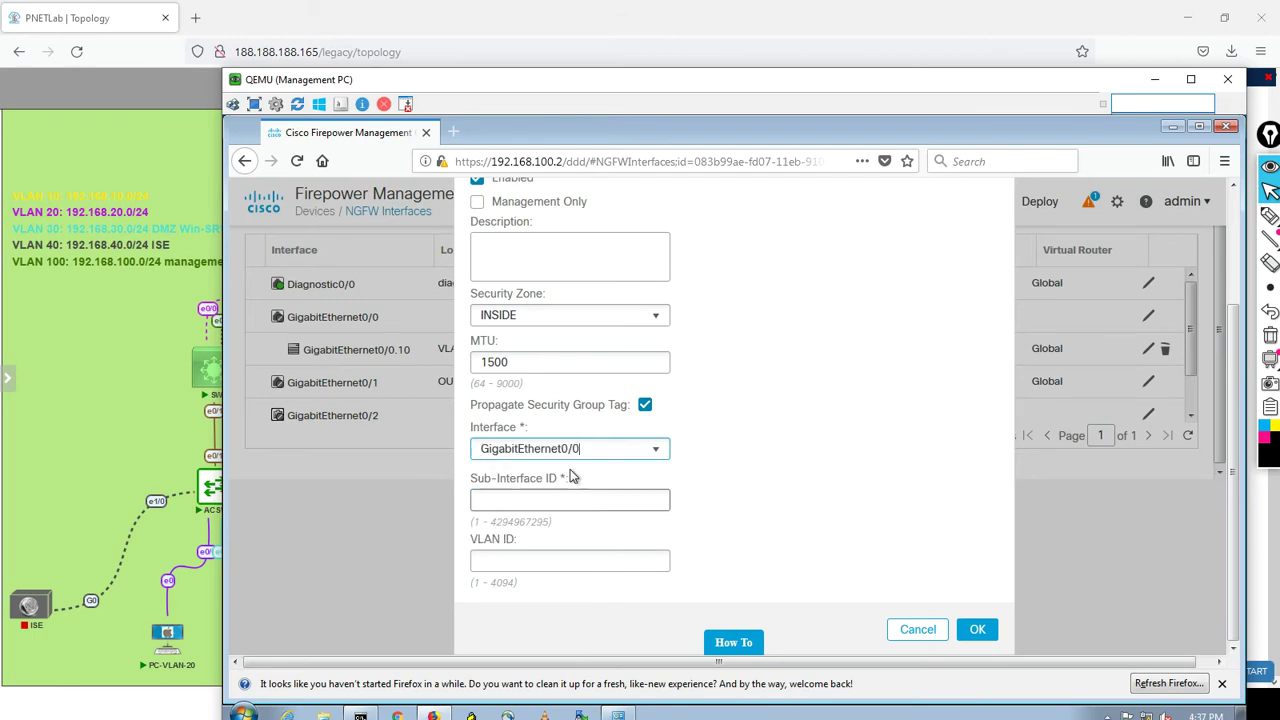
pyautogui.click(529, 504)
pyautogui.write('20')
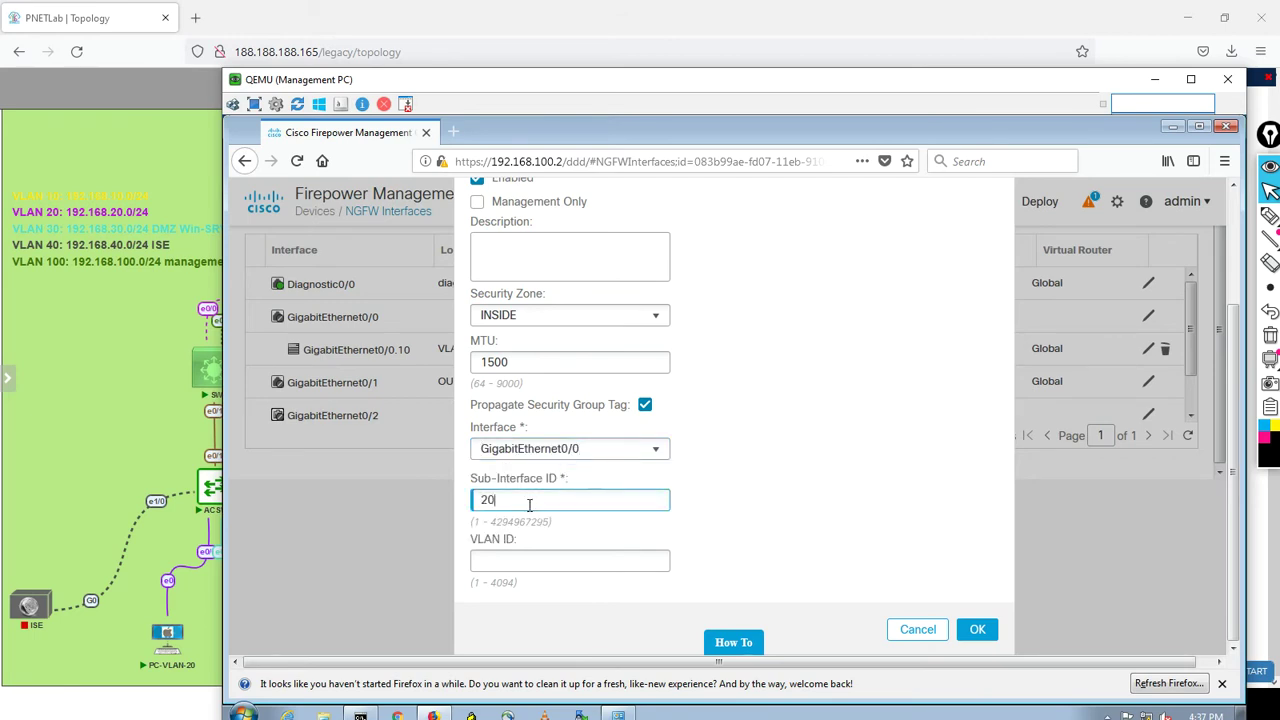
pyautogui.click(502, 557)
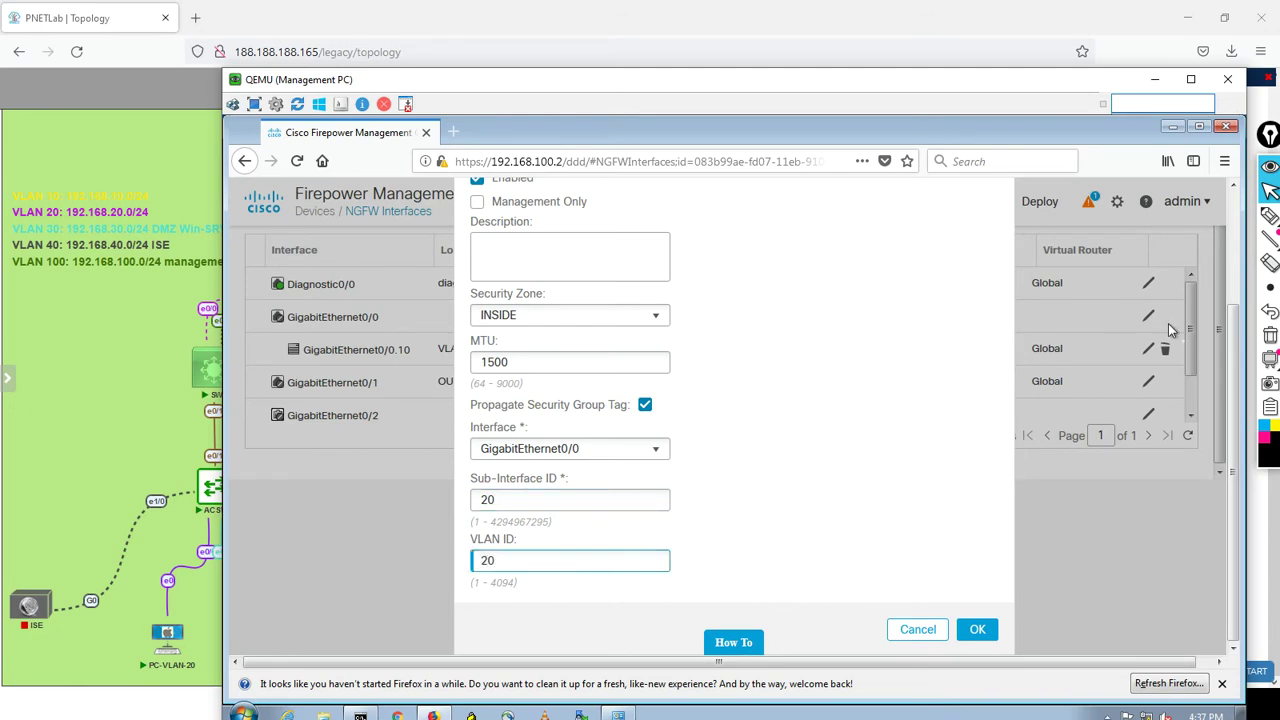
# - Give the VLAN20 sub-interface the static IPv4 address 192.168.20.1/24 and save the device's interface configuration
pyautogui.scroll(2, 1225, 350)
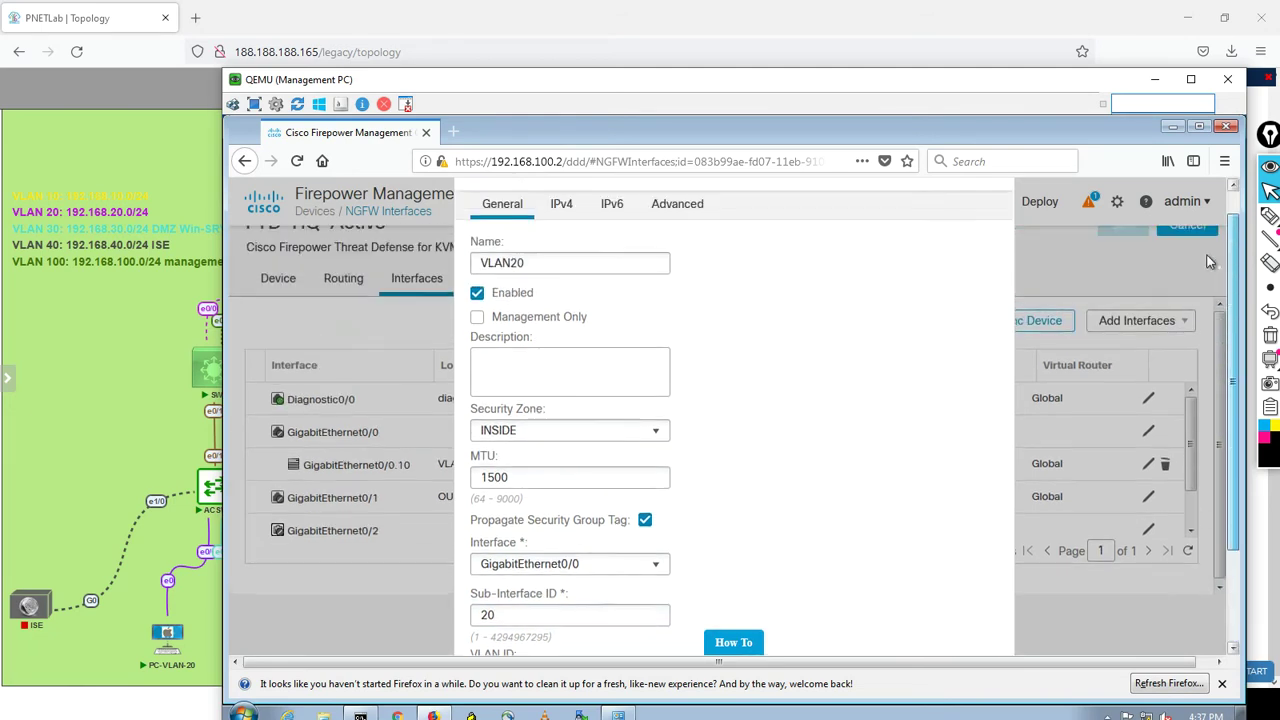
pyautogui.click(561, 206)
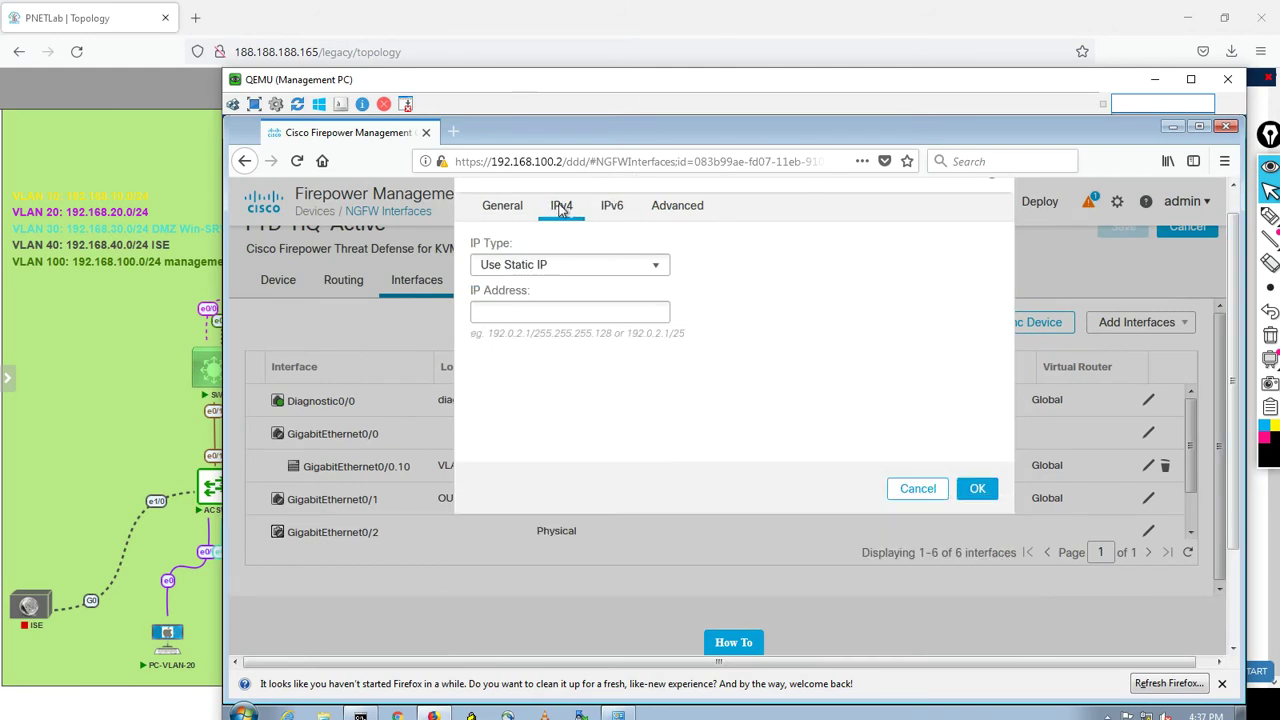
pyautogui.click(521, 312)
pyautogui.write('192.168.20.1/24')
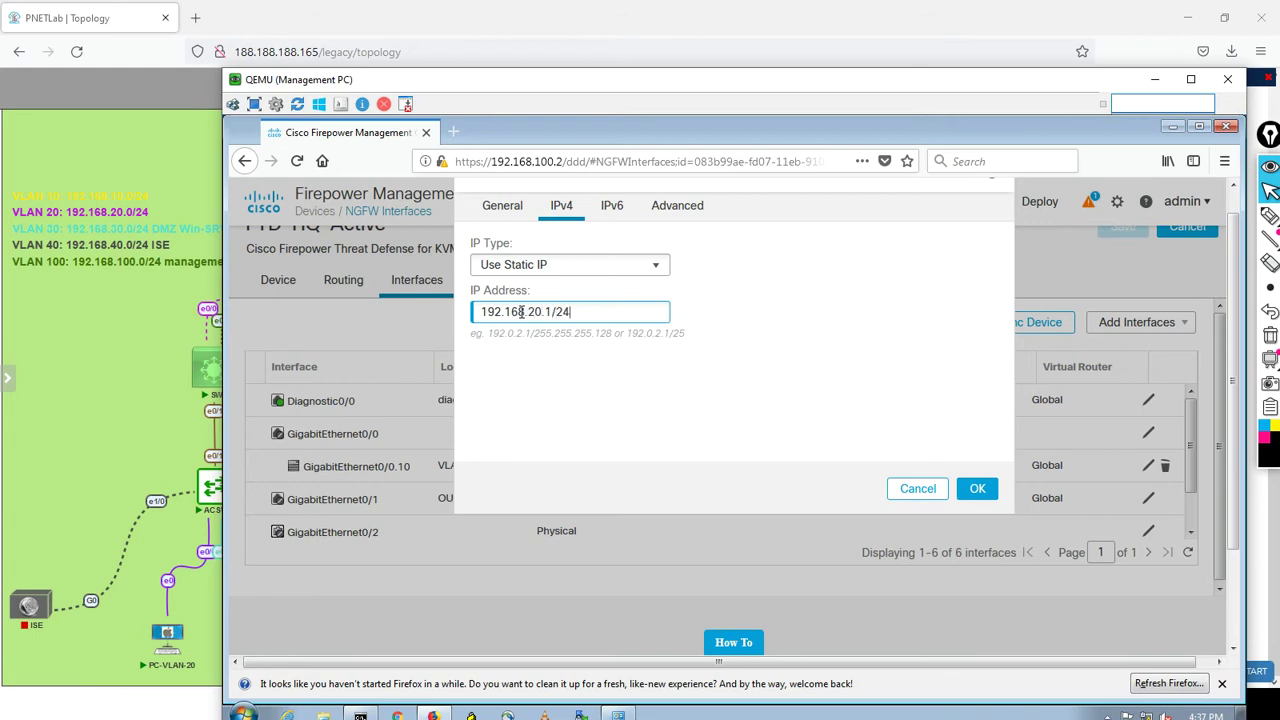
pyautogui.click(972, 491)
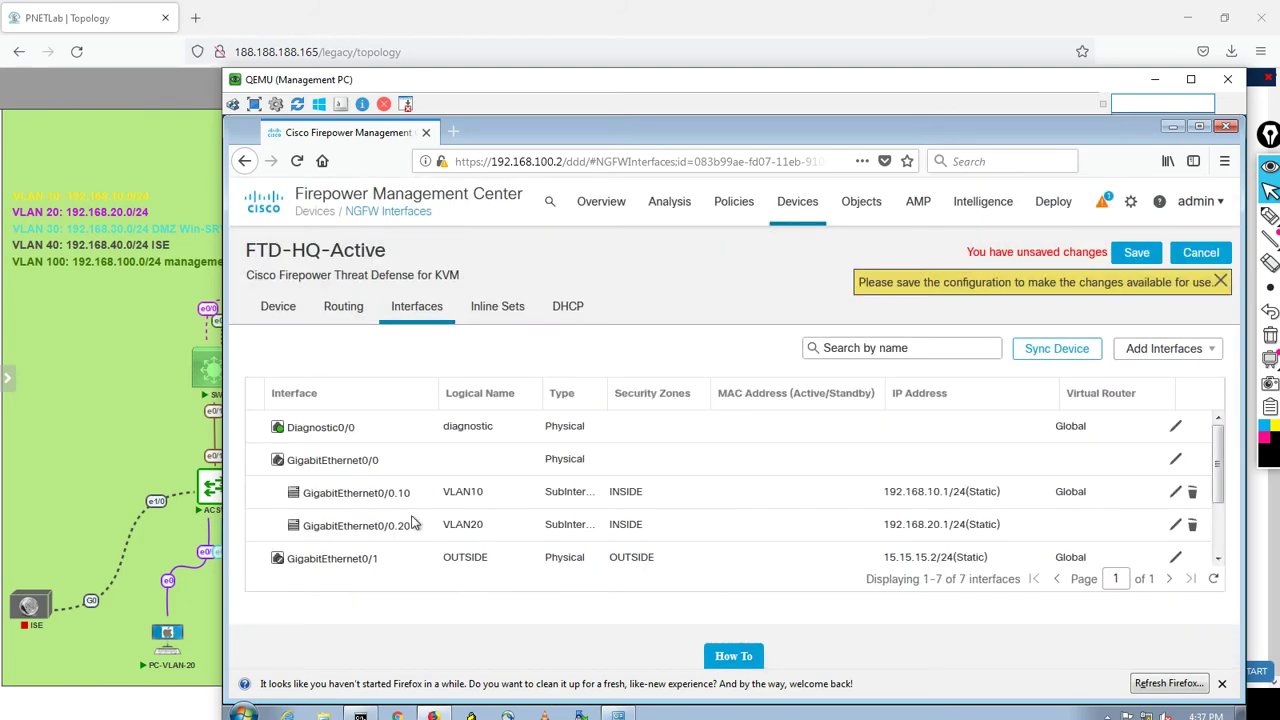
pyautogui.click(1134, 253)
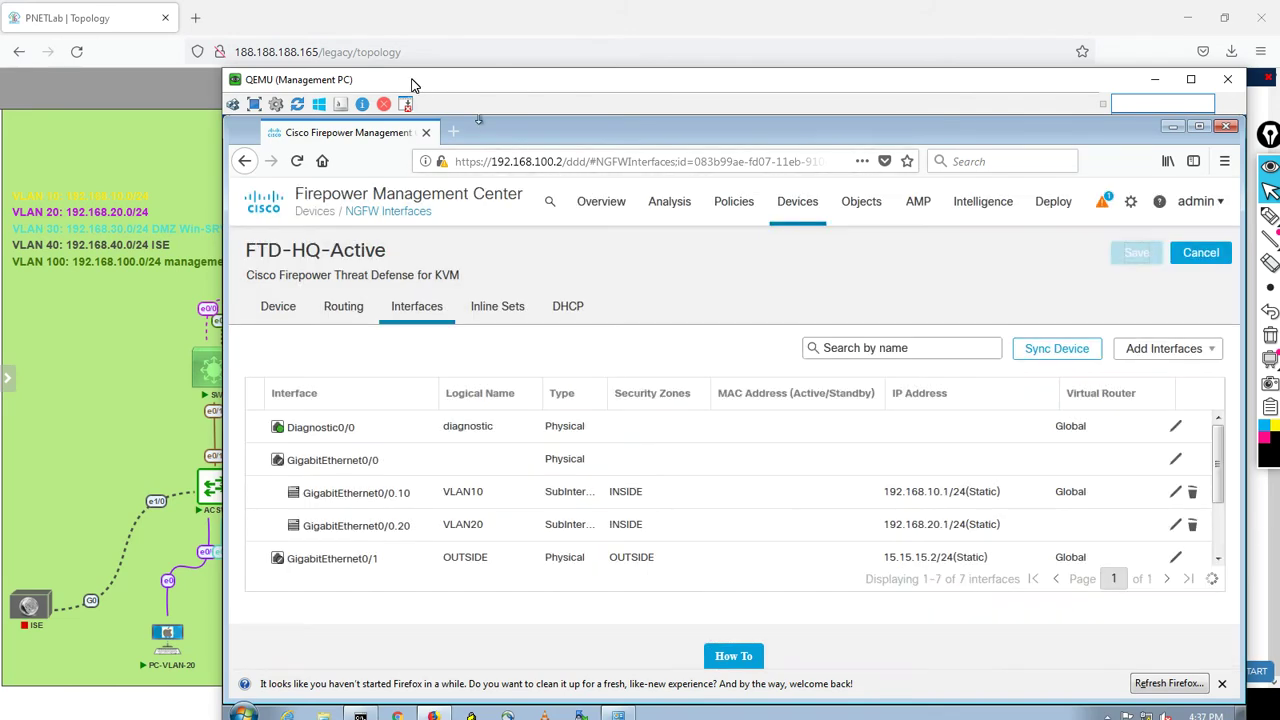
# - Move the Management PC window aside to uncover the VLAN list and HQ devices in the PNETLab topology
pyautogui.moveTo(411, 81); pyautogui.dragTo(728, 126)
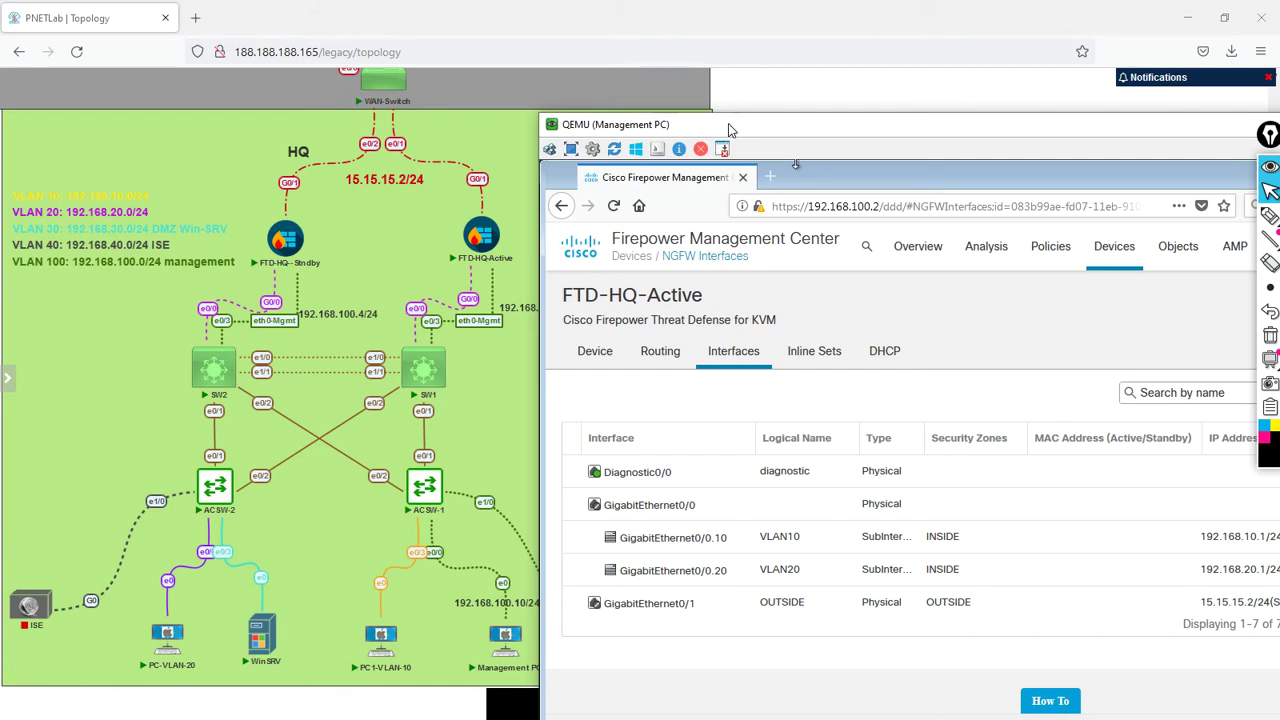
# - Return to the FTD-HQ-Active interface list and start a sub-interface named VLAN30, assigned to a new security zone called DMZ
pyautogui.moveTo(728, 123); pyautogui.dragTo(355, 58)
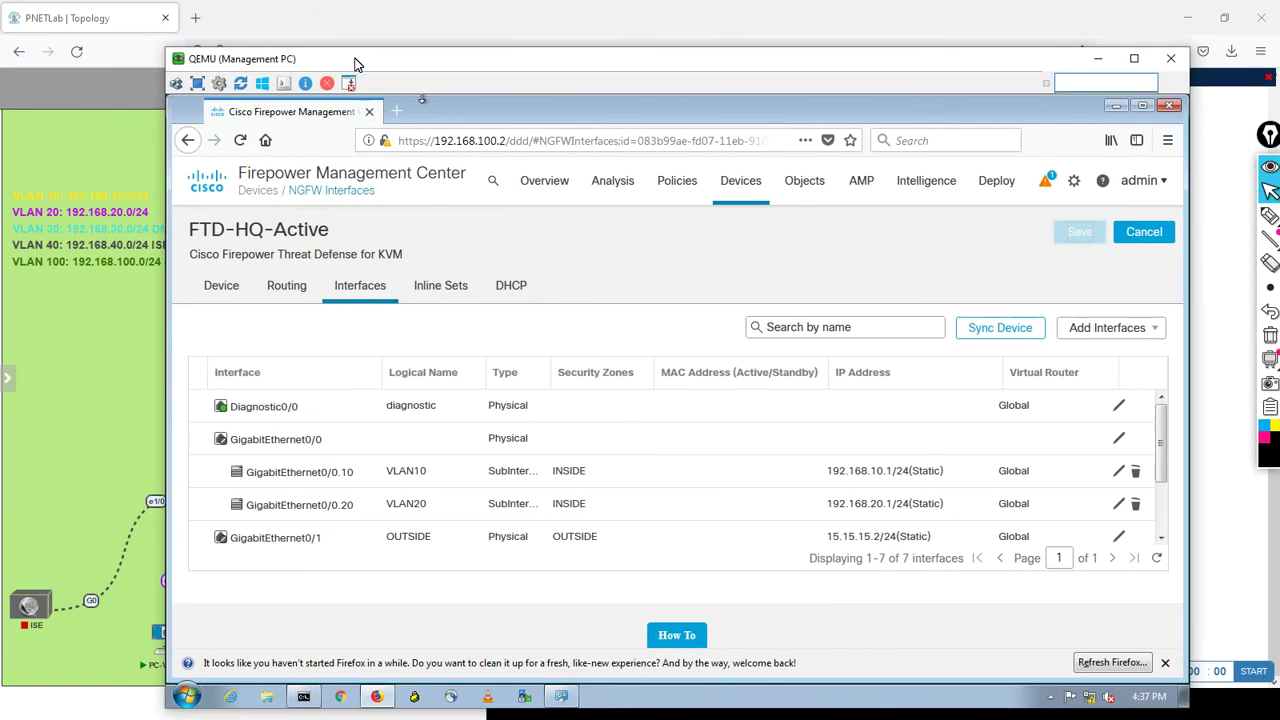
pyautogui.click(1140, 328)
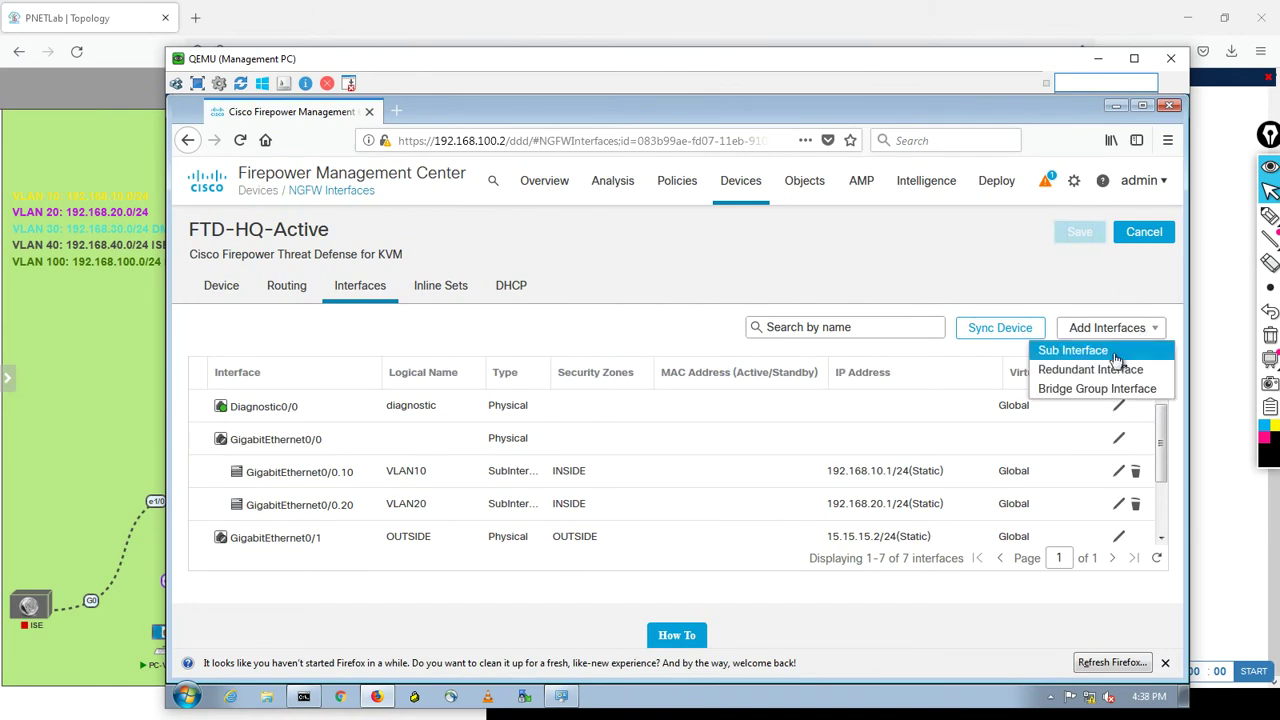
pyautogui.click(1115, 355)
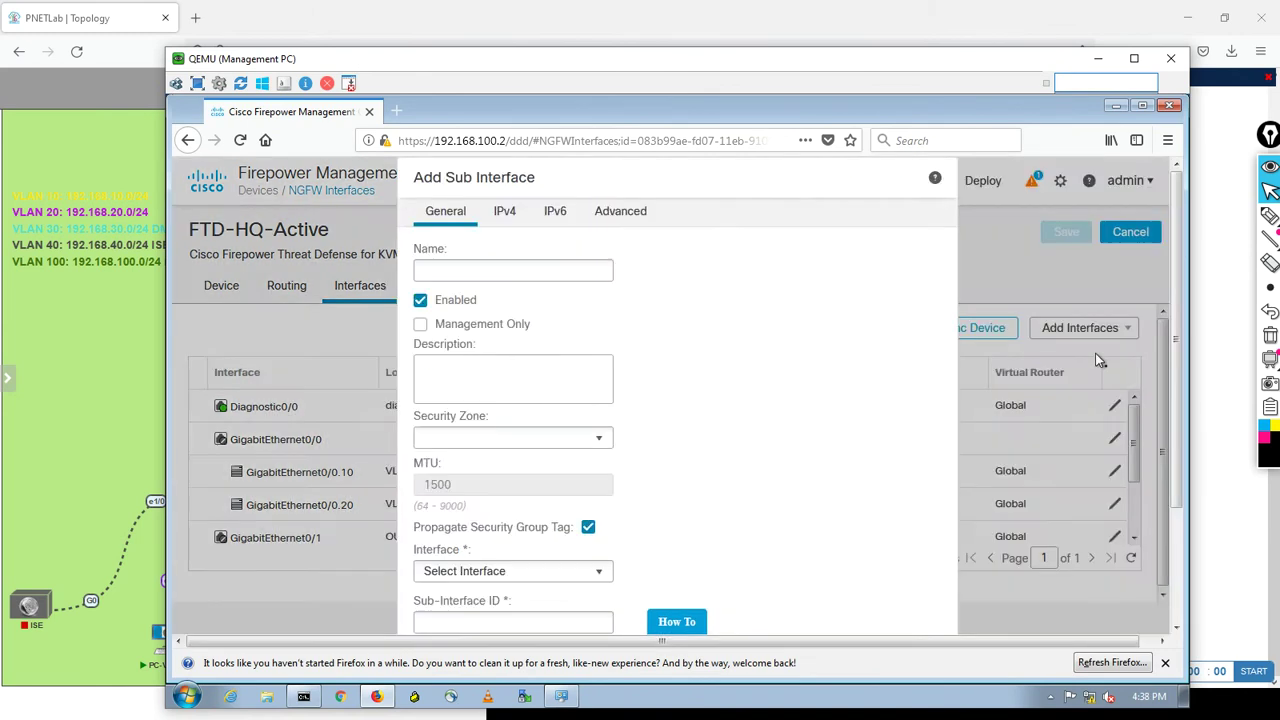
pyautogui.click(505, 266)
pyautogui.write('VLAN30')
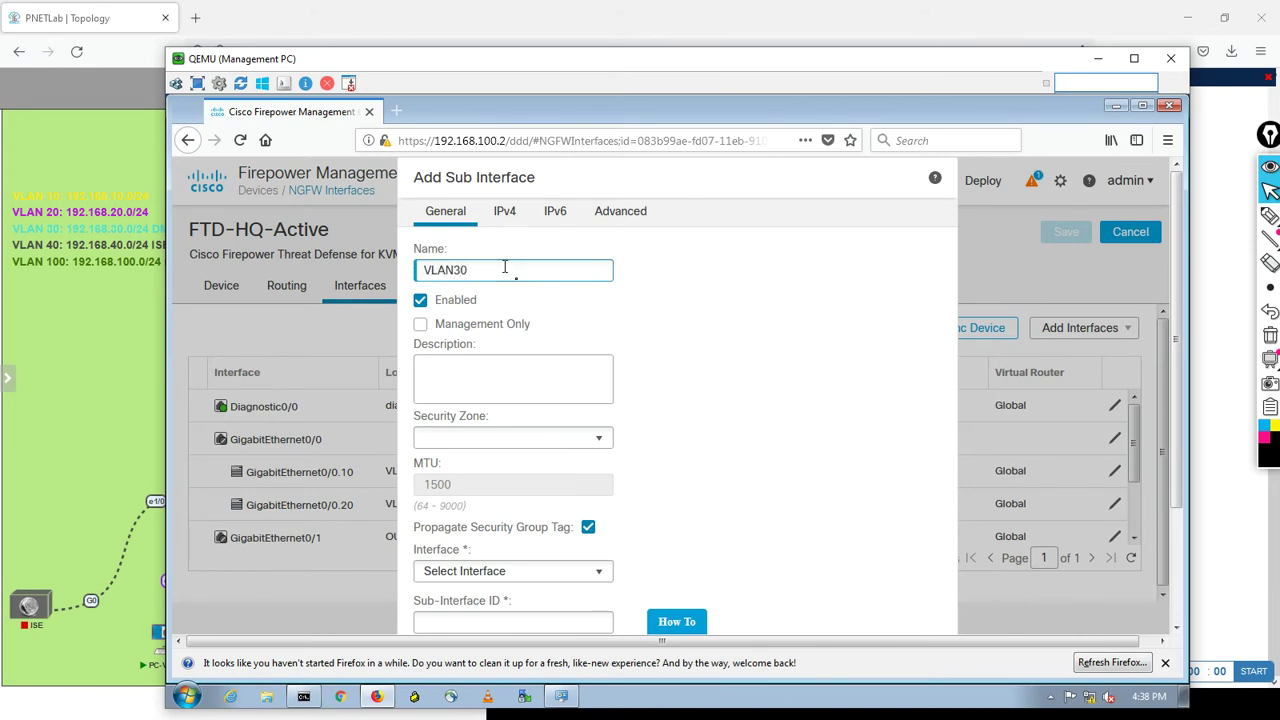
pyautogui.click(470, 443)
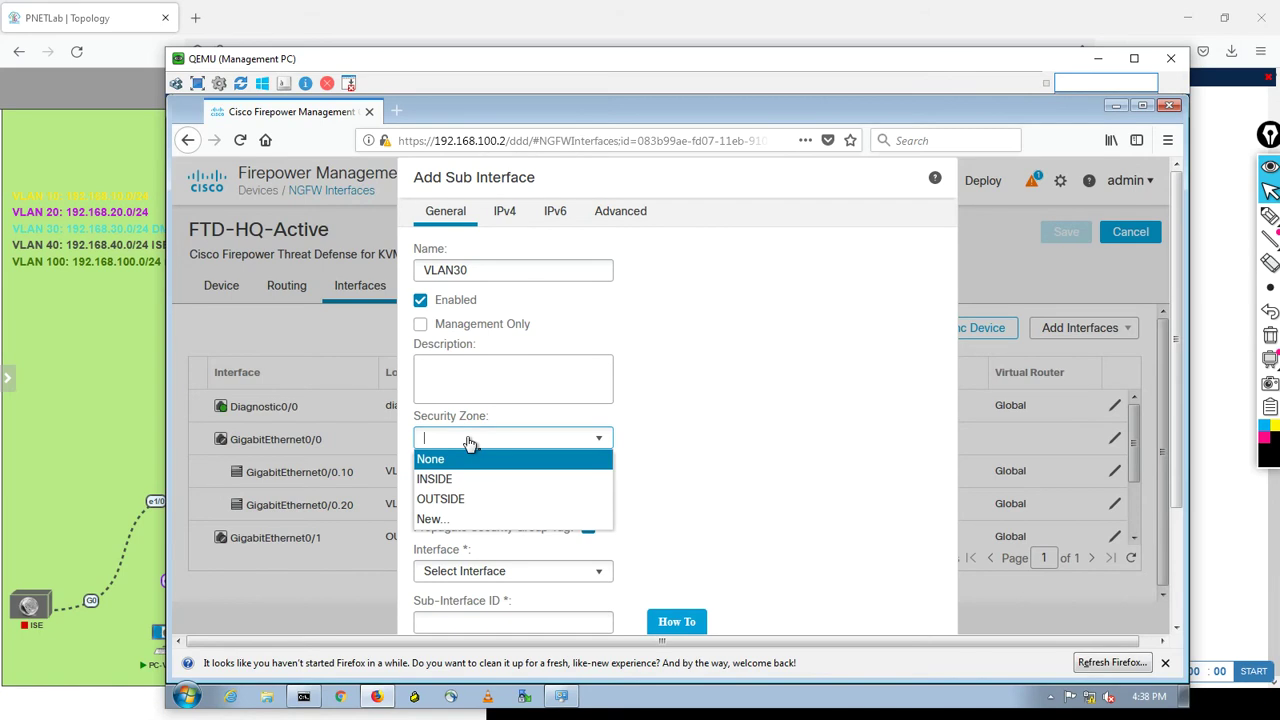
pyautogui.click(447, 521)
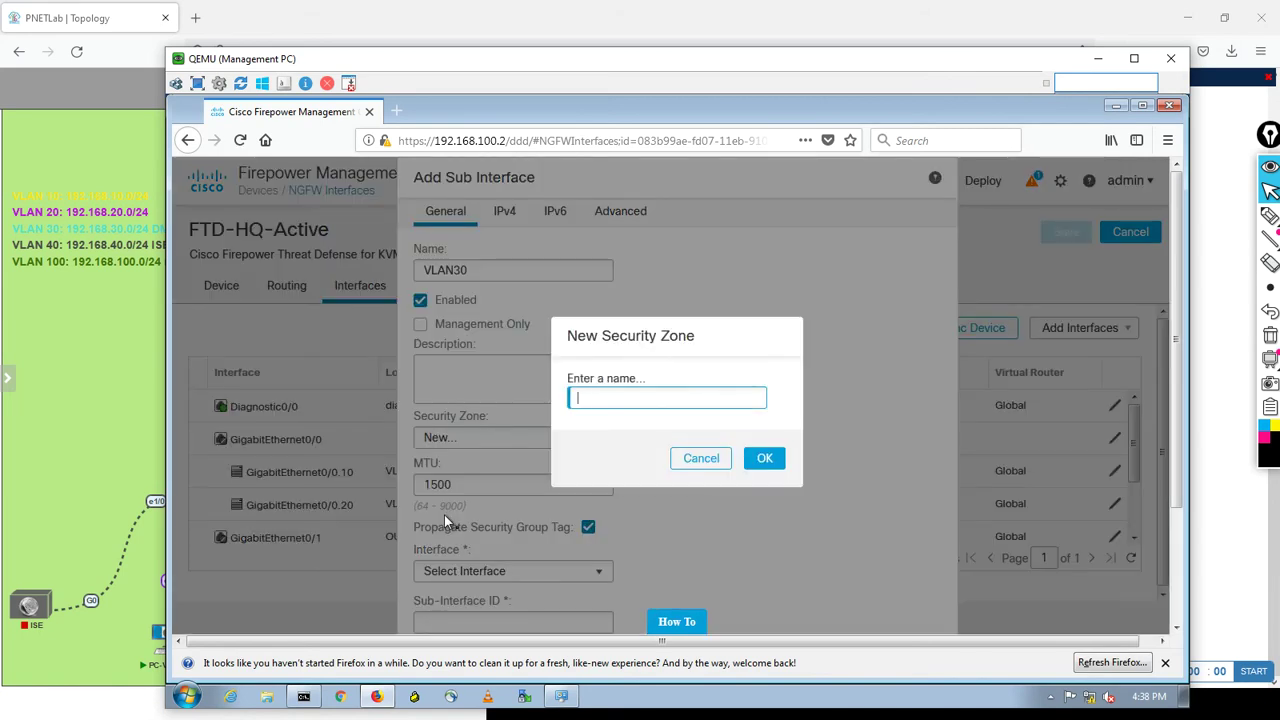
pyautogui.write('DMZ')
pyautogui.click(766, 458)
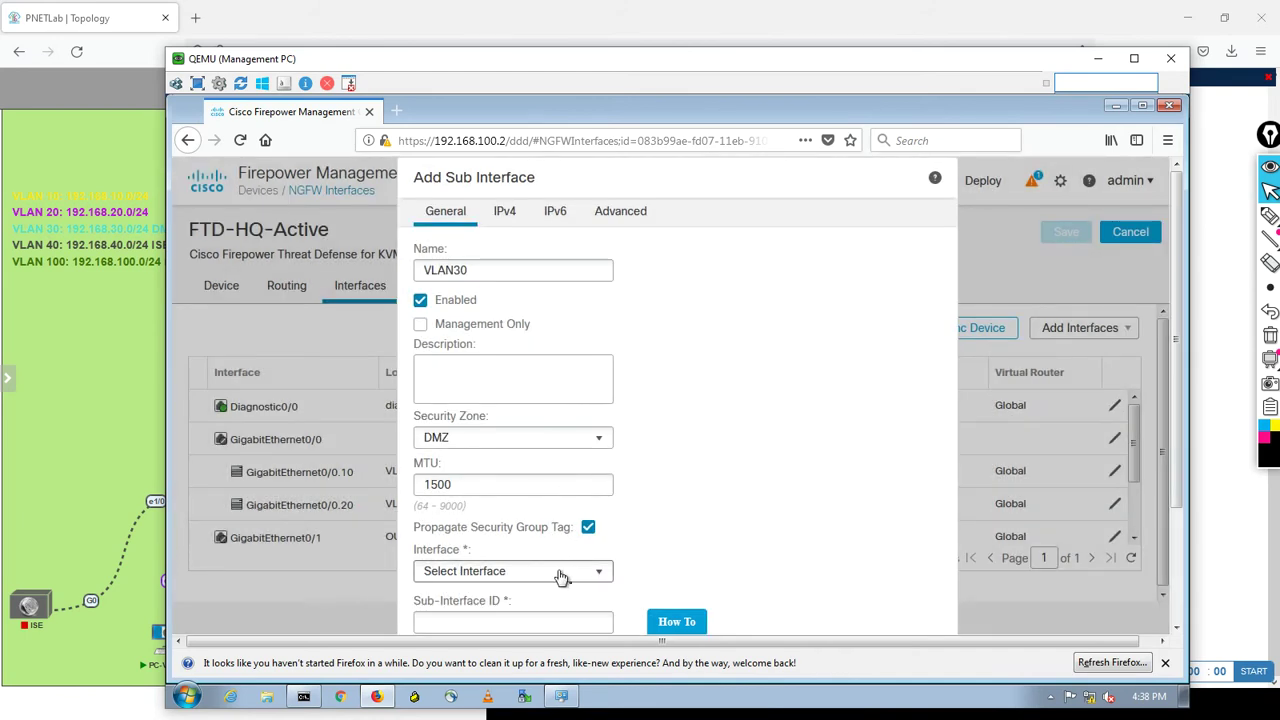
# - Attach the VLAN30 sub-interface to GigabitEthernet0/0 and set both its sub-interface ID and VLAN ID to 30
pyautogui.click(560, 572)
pyautogui.click(508, 488)
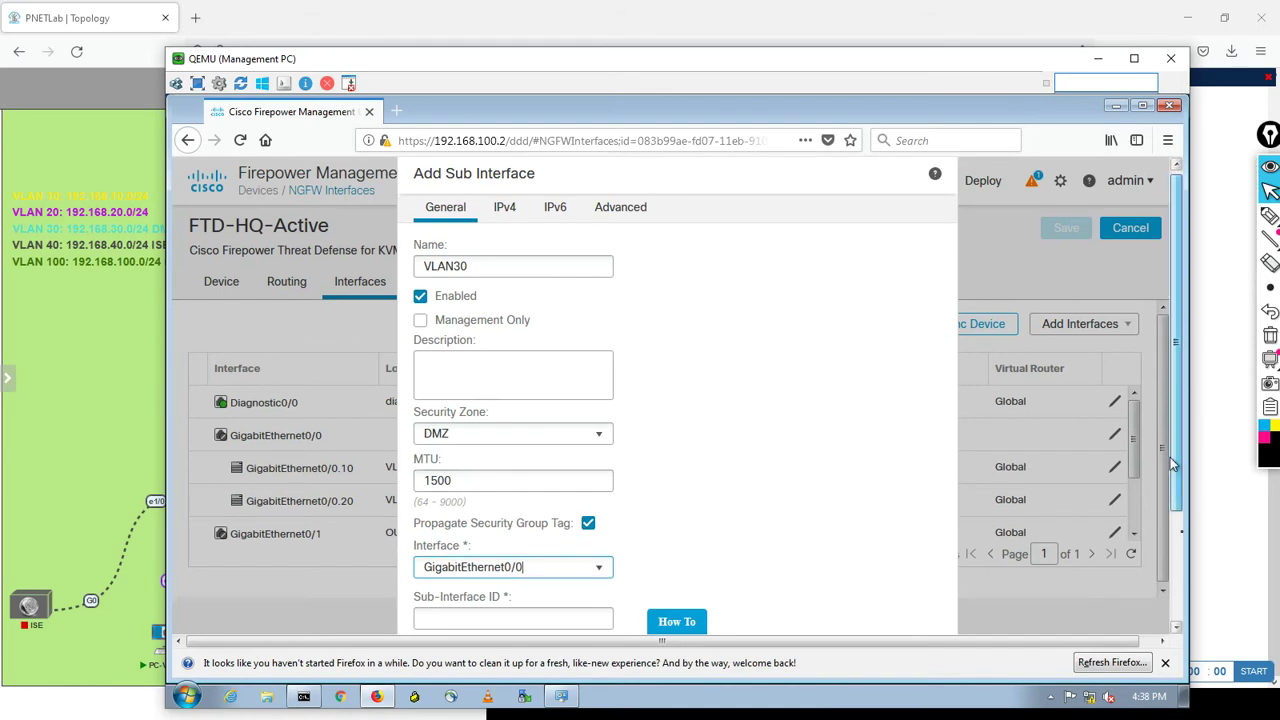
pyautogui.scroll(-3, 1180, 432)
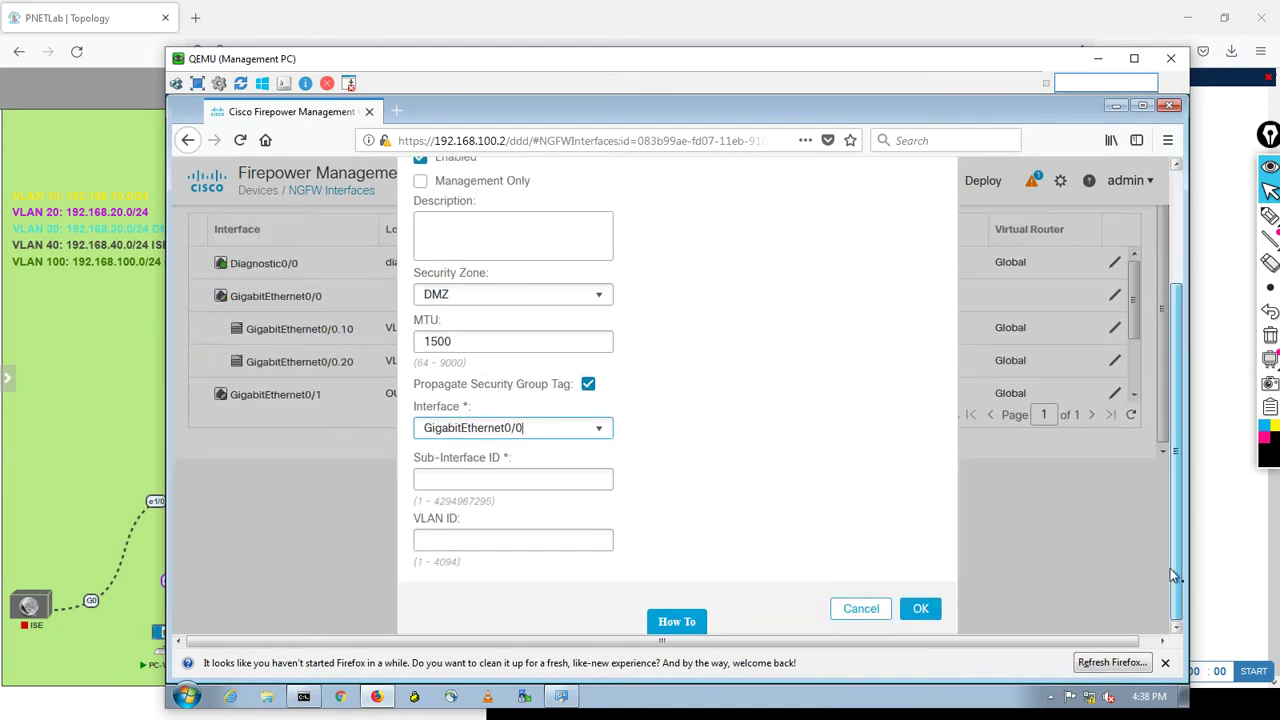
pyautogui.click(483, 477)
pyautogui.write('30')
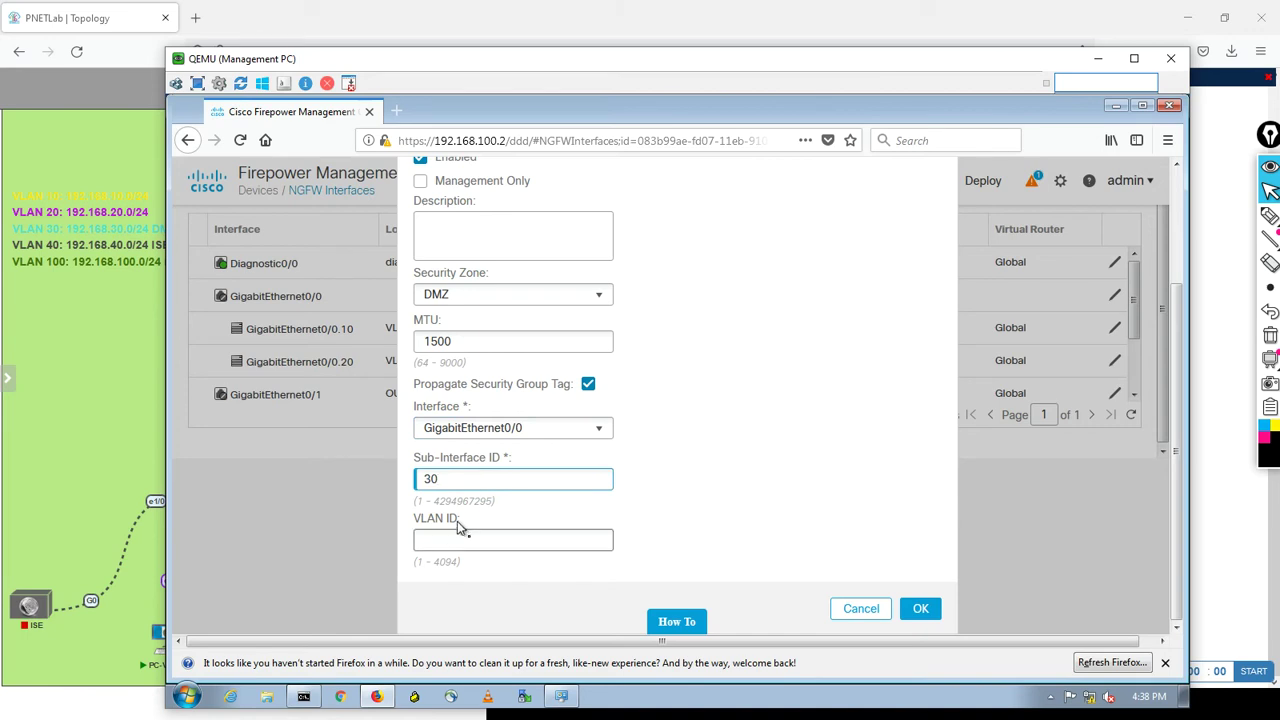
pyautogui.click(454, 535)
pyautogui.write('30')
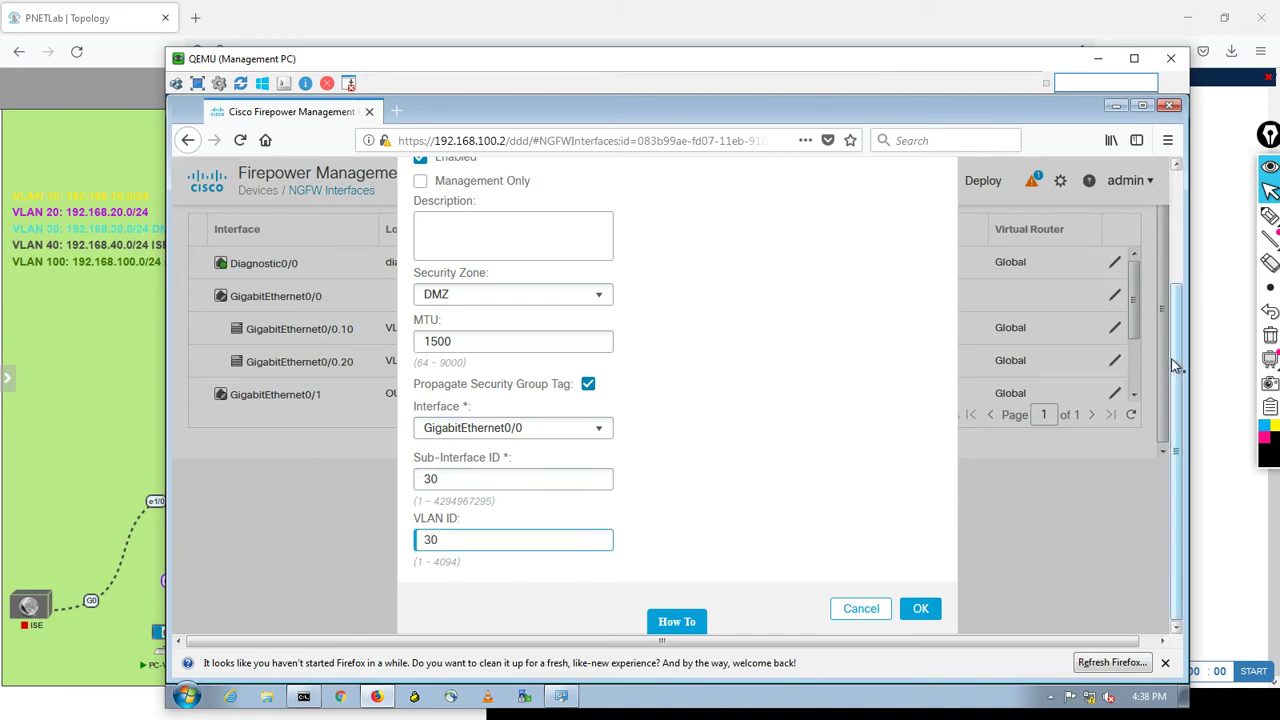
# - Give the VLAN30 sub-interface the static IPv4 address 192.168.30.1/24 and save the device's interface configuration
pyautogui.moveTo(1171, 358); pyautogui.dragTo(1152, 245)
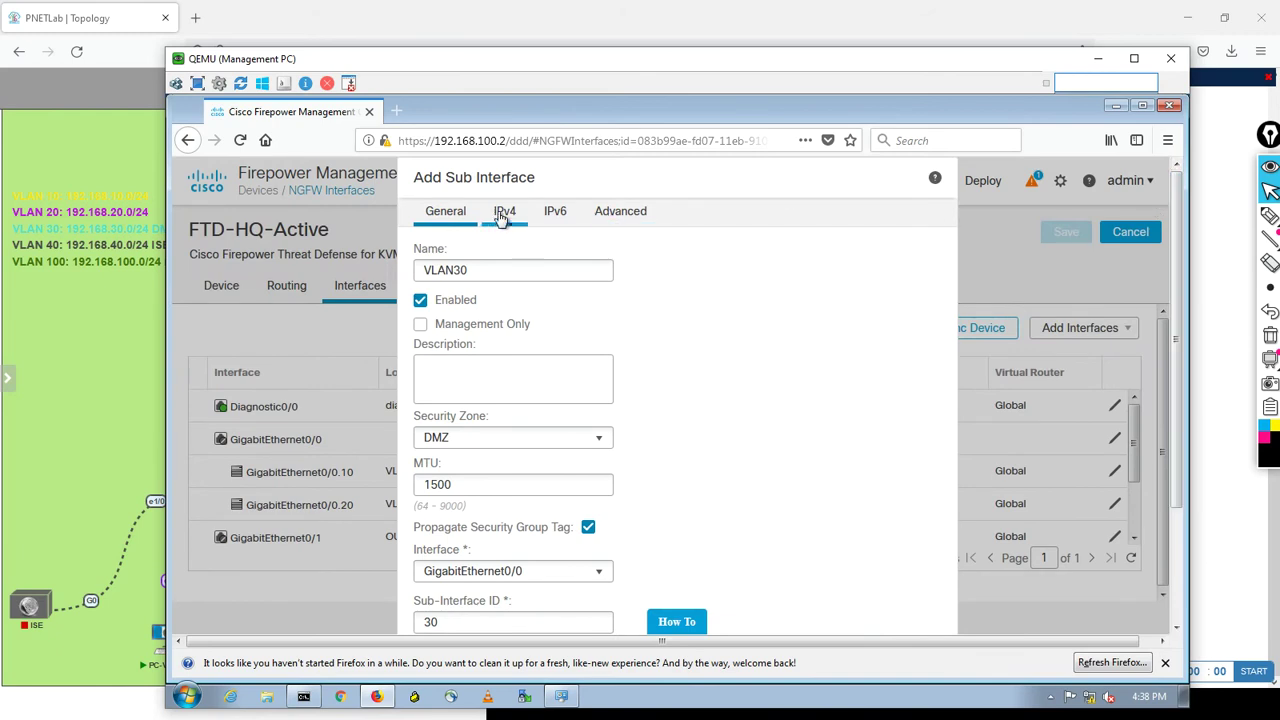
pyautogui.click(504, 212)
pyautogui.click(471, 317)
pyautogui.click(471, 317)
pyautogui.write('192.168.30')
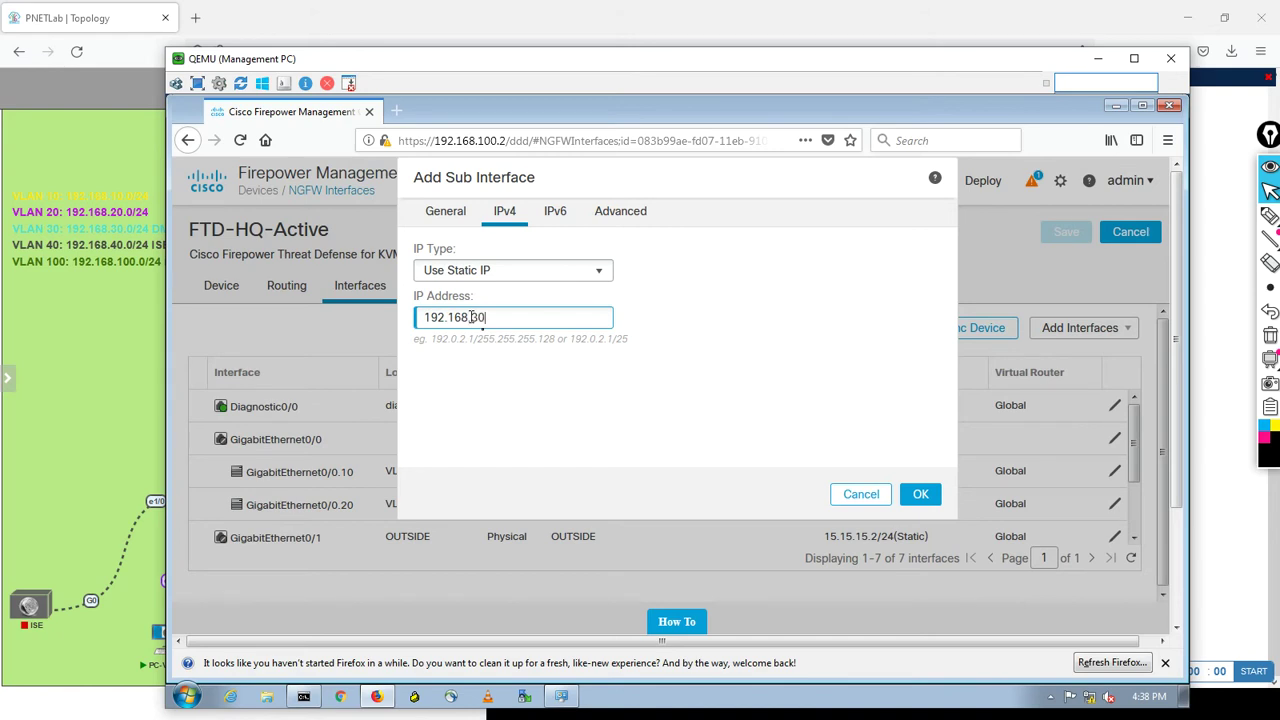
pyautogui.write('.1/24')
pyautogui.click(921, 495)
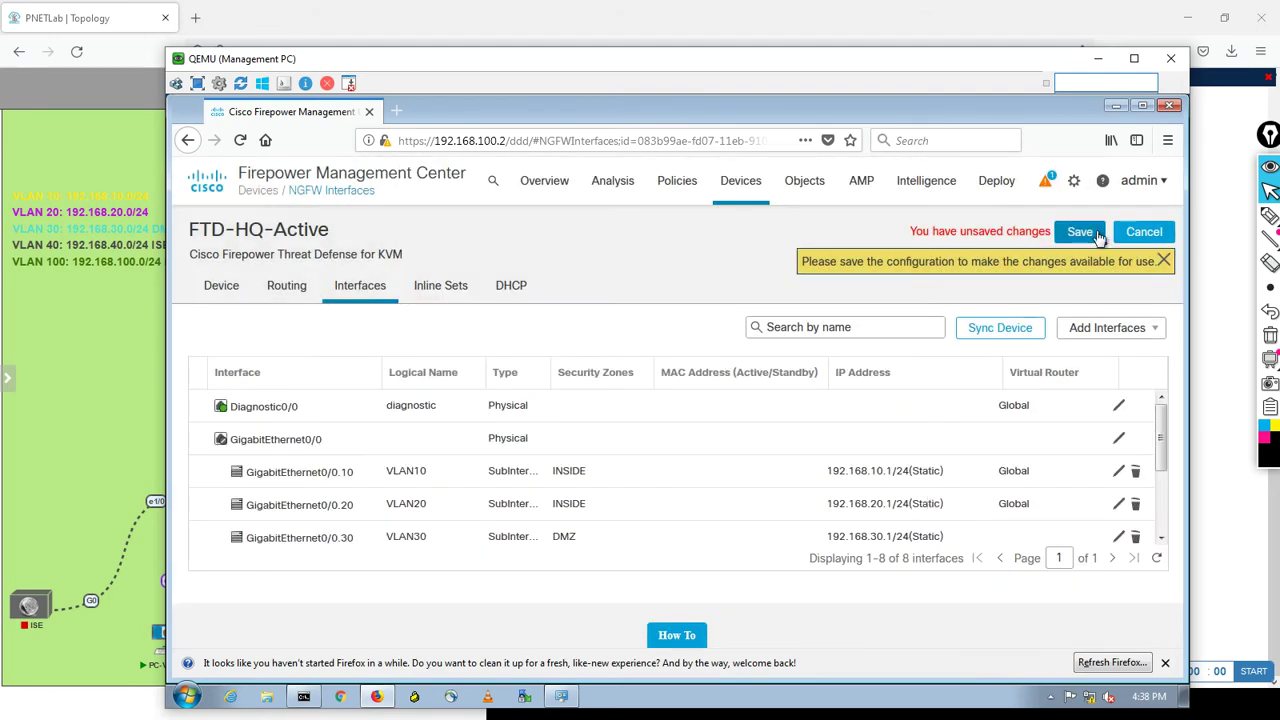
pyautogui.click(1096, 234)
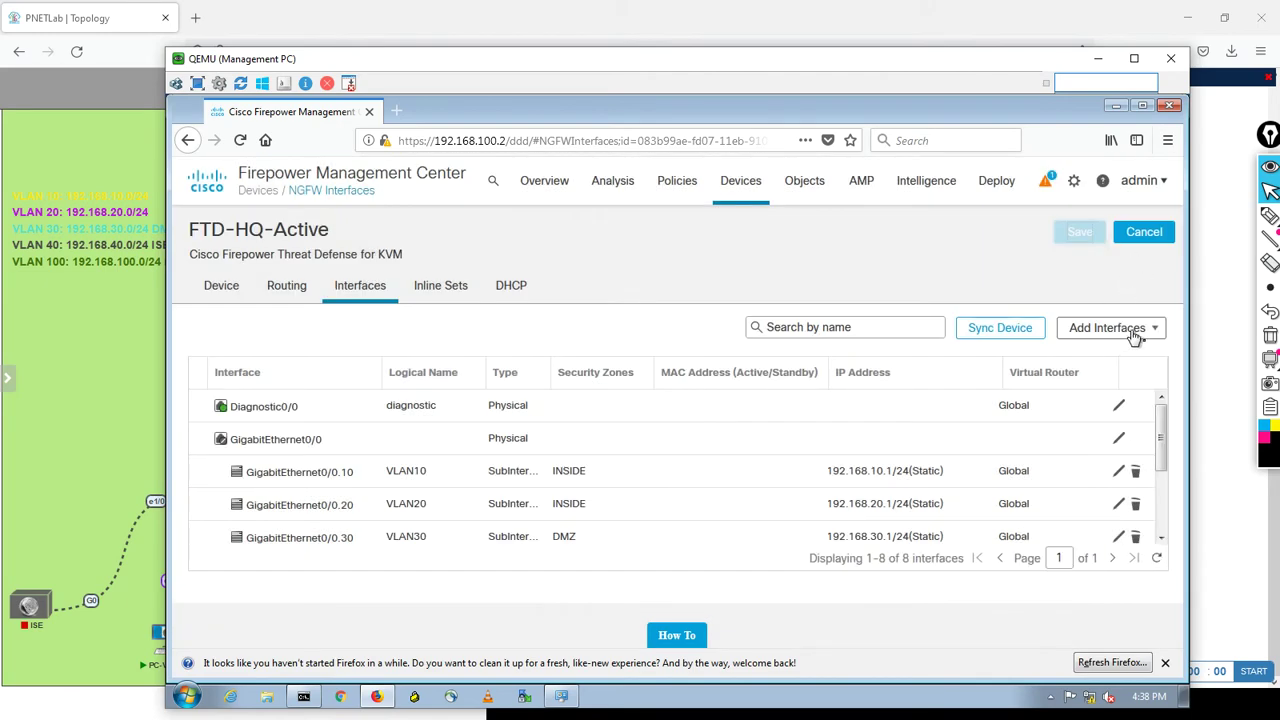
# - Start another sub-interface named VLAN40 and assign it to the existing INSIDE security zone
pyautogui.click(1136, 331)
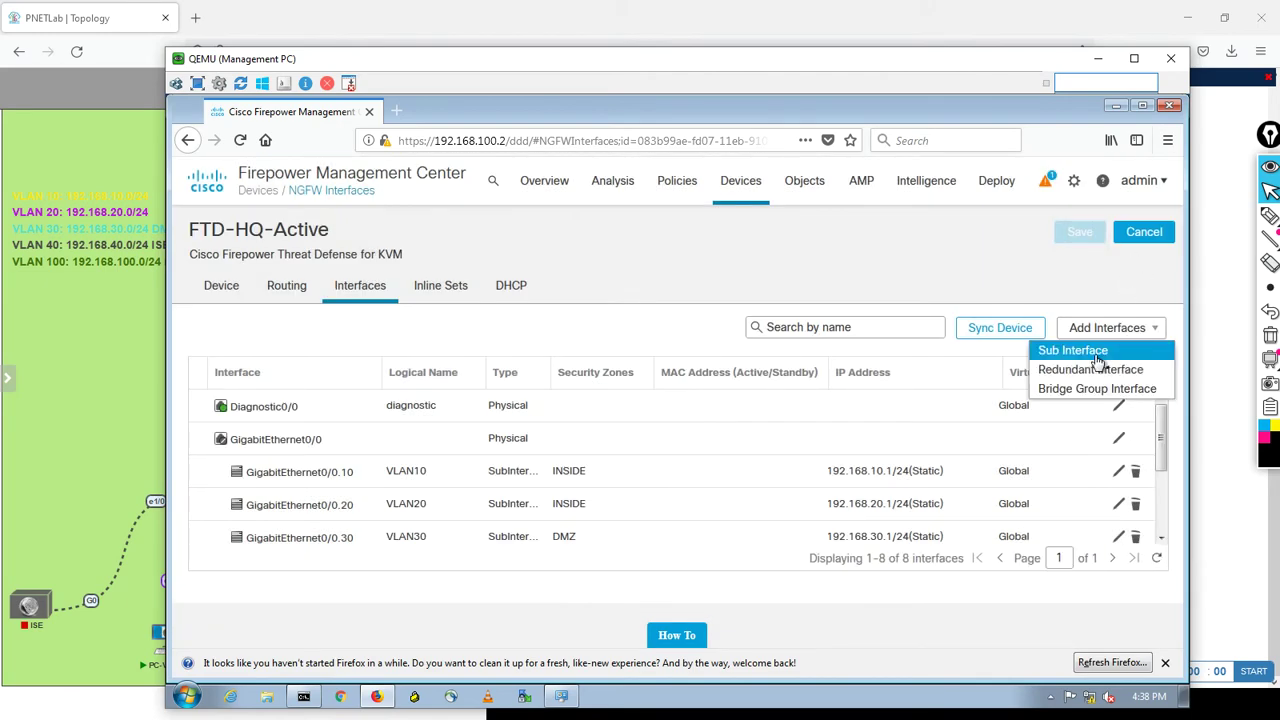
pyautogui.click(1090, 352)
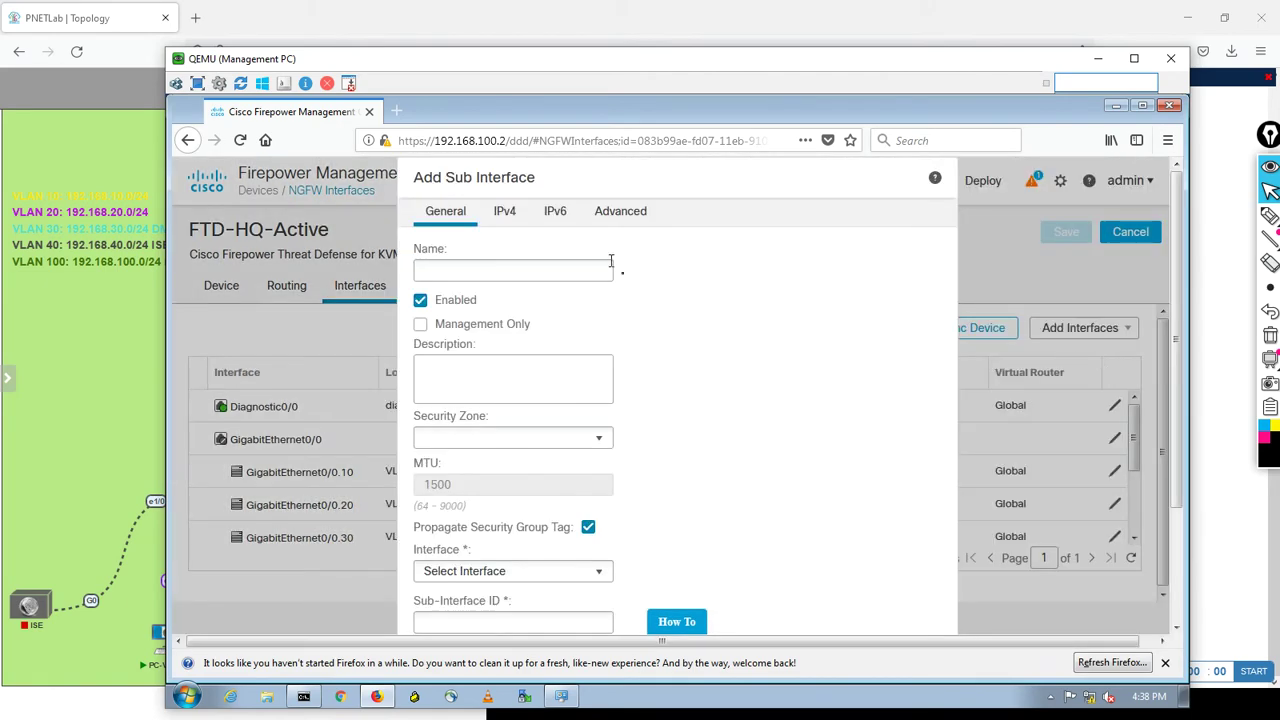
pyautogui.click(541, 273)
pyautogui.write('VLAN')
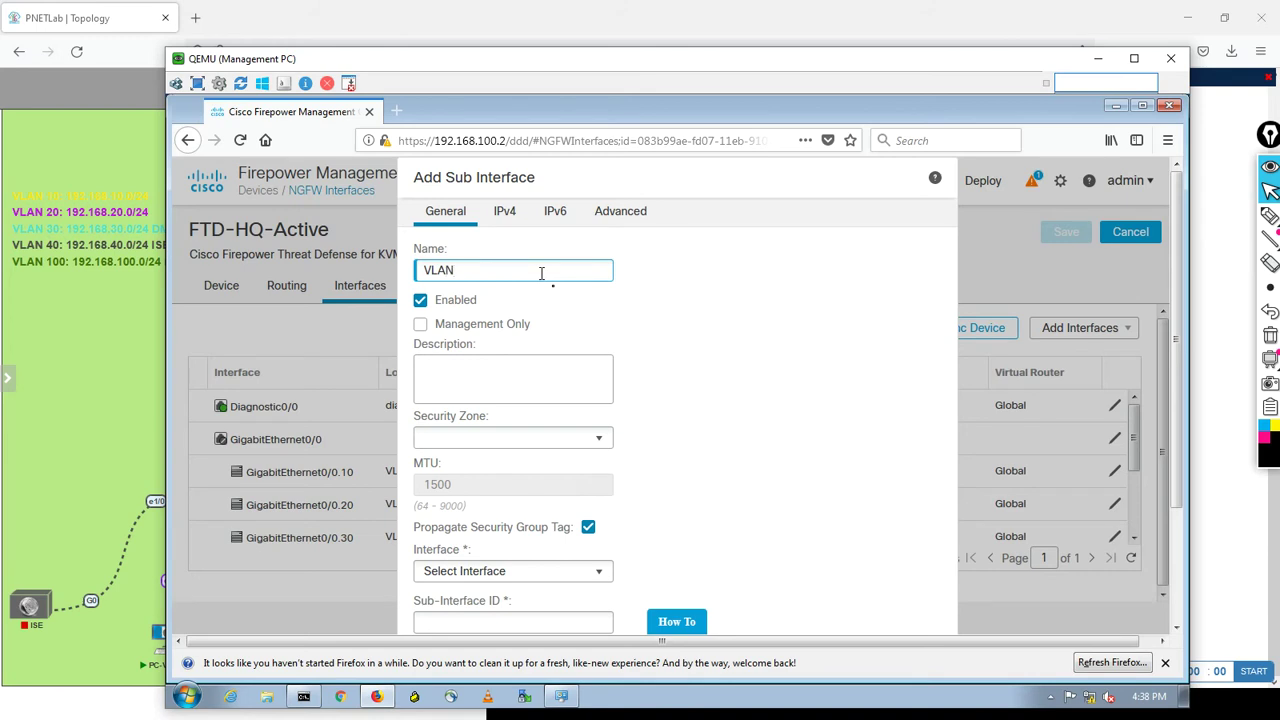
pyautogui.write('40')
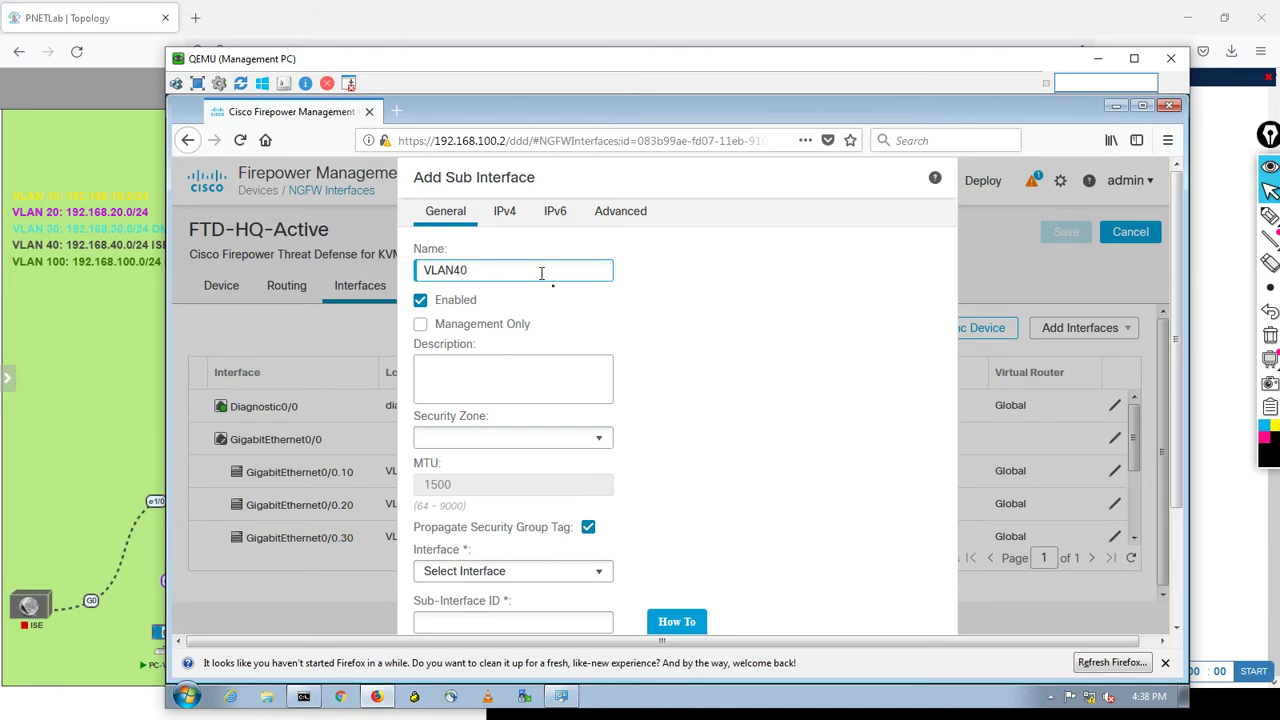
pyautogui.click(480, 440)
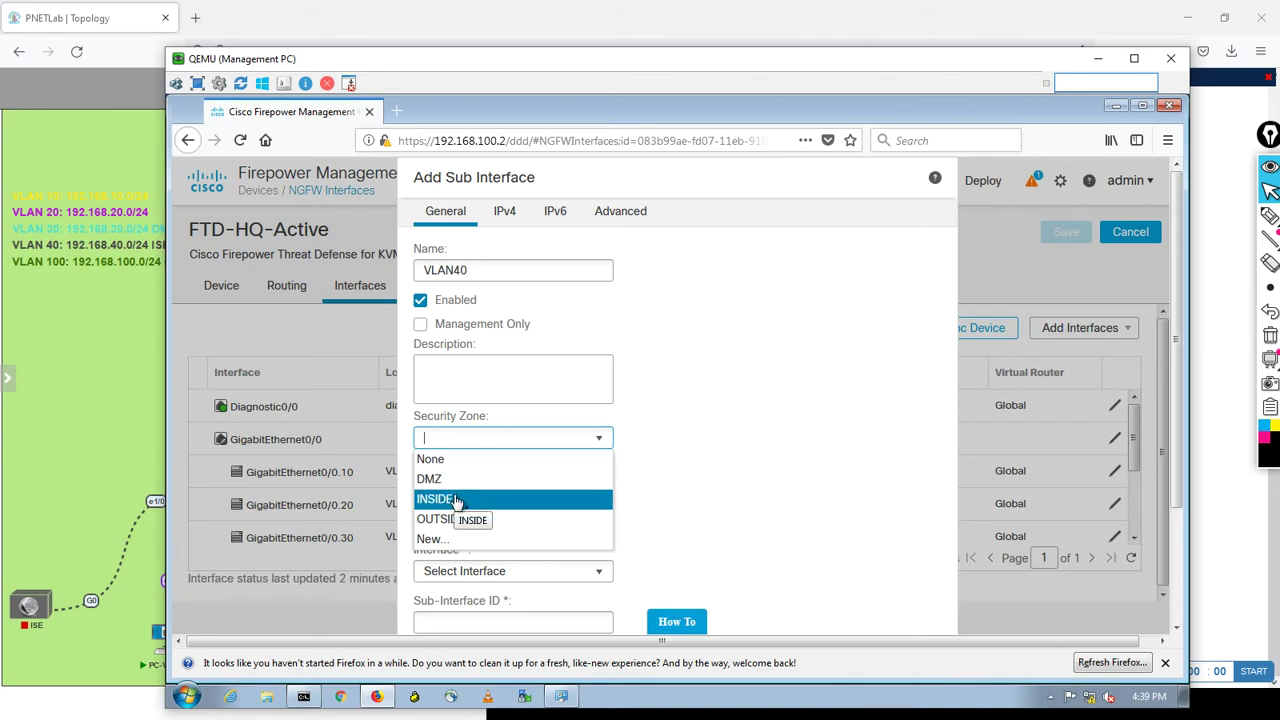
pyautogui.click(456, 500)
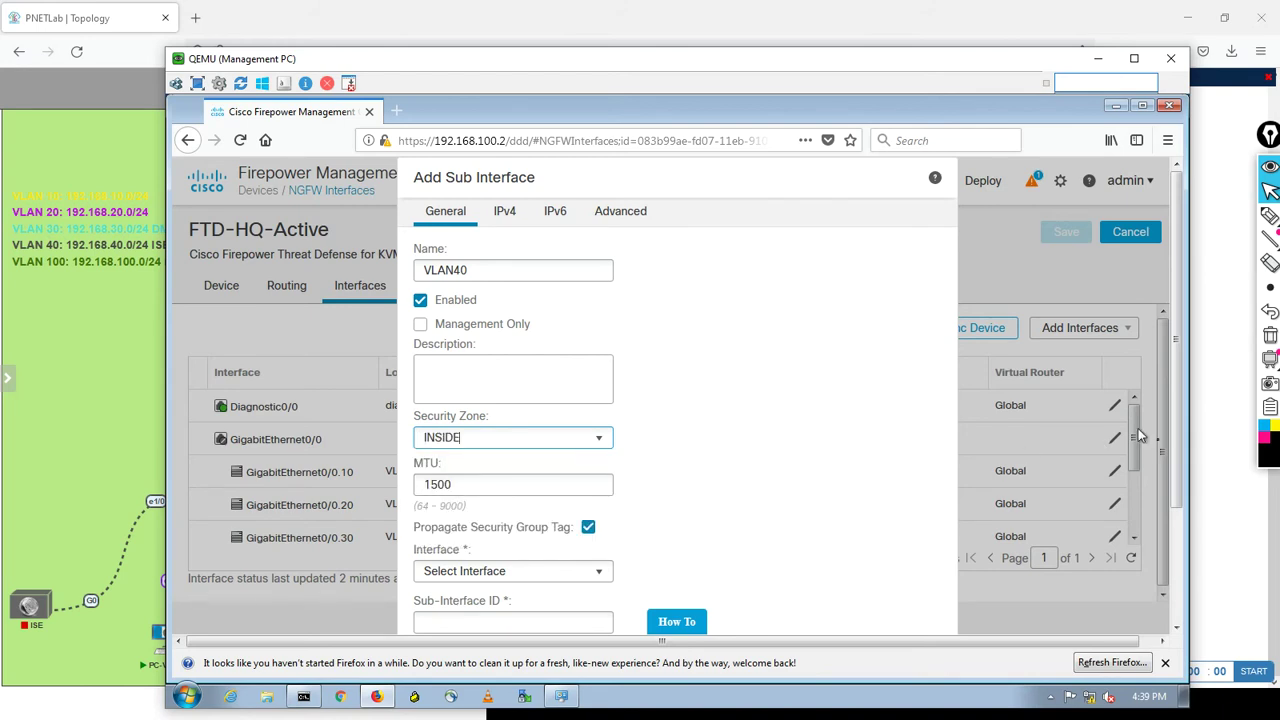
# - Attach the VLAN40 sub-interface to GigabitEthernet0/0 and set both its sub-interface ID and VLAN ID to 40
pyautogui.moveTo(1180, 414); pyautogui.dragTo(1173, 530)
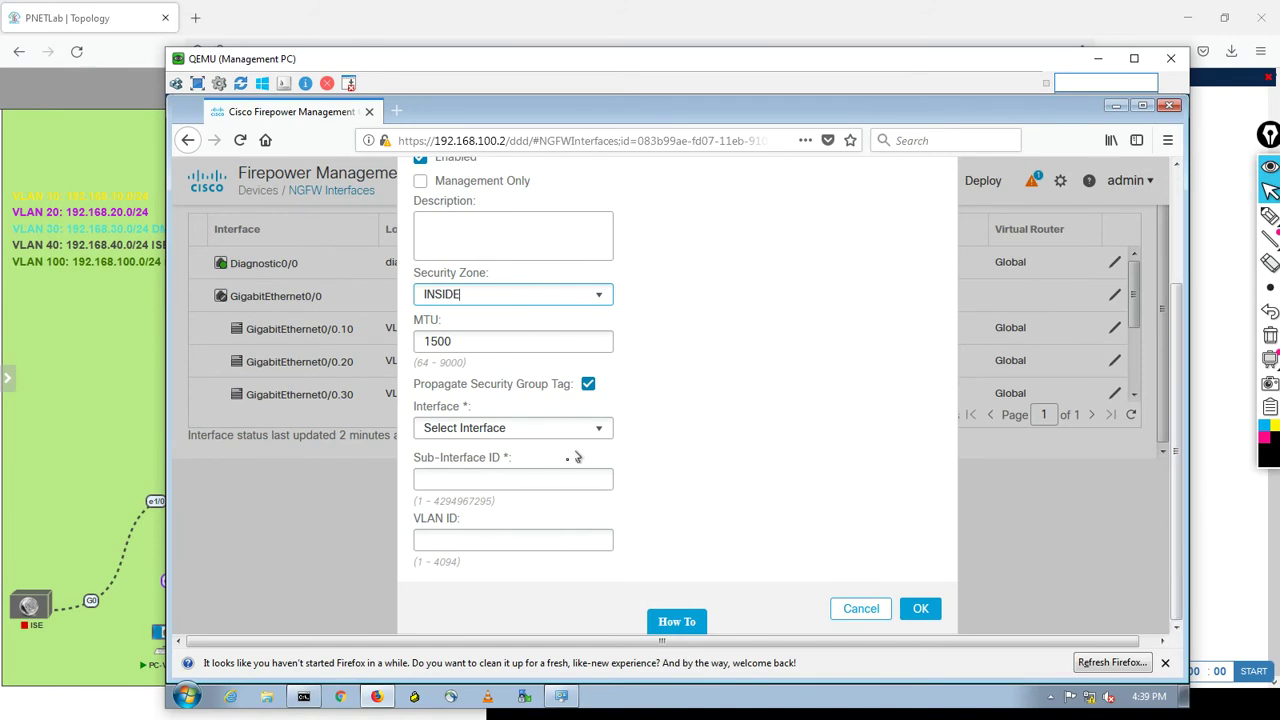
pyautogui.click(530, 427)
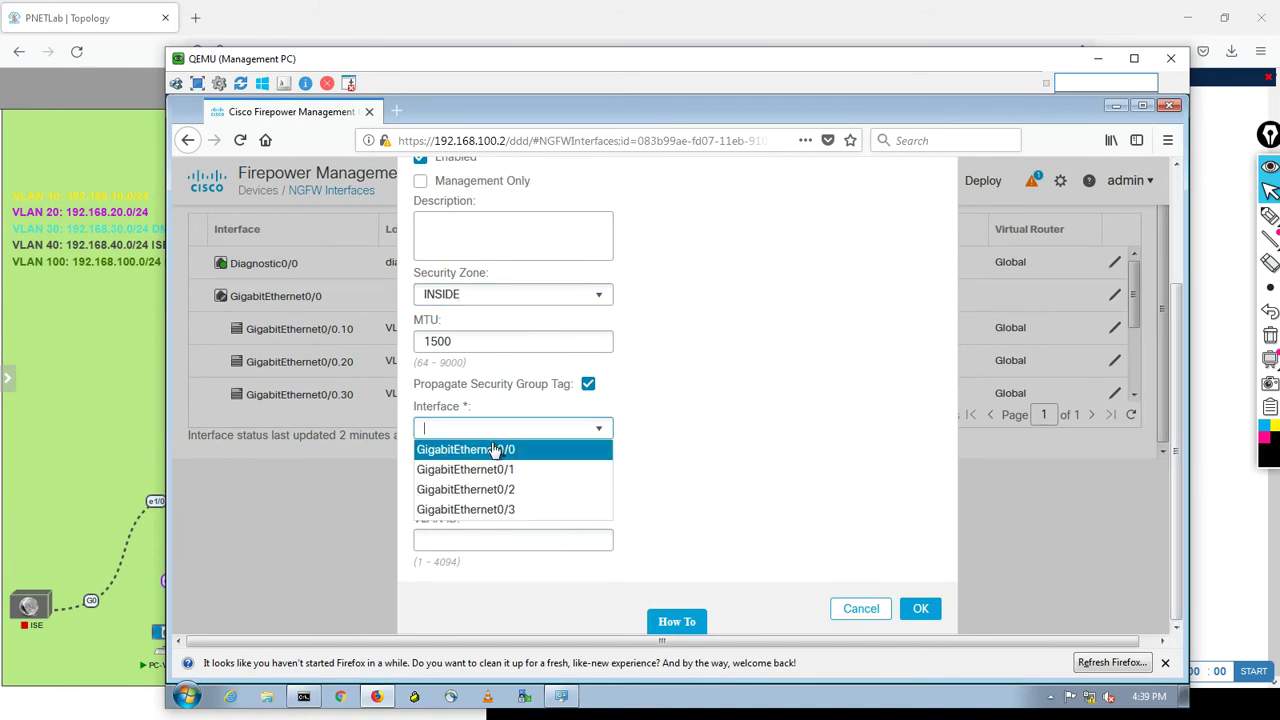
pyautogui.click(494, 451)
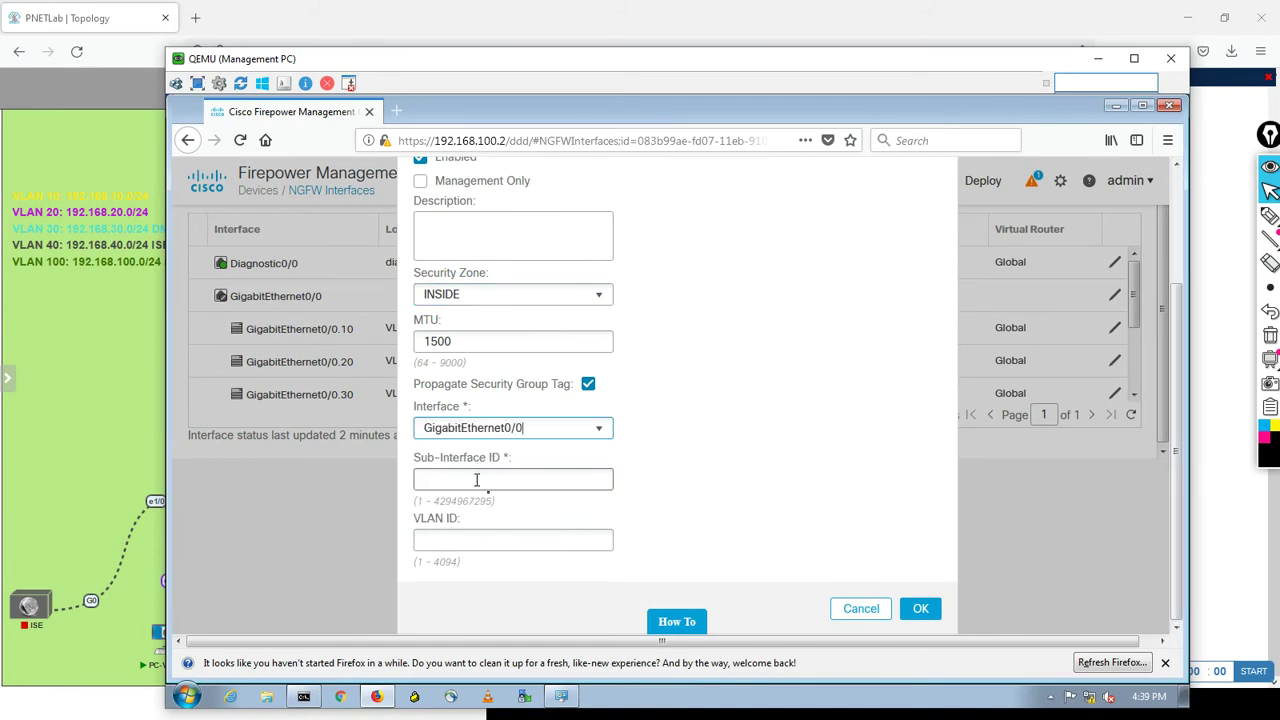
pyautogui.click(476, 480)
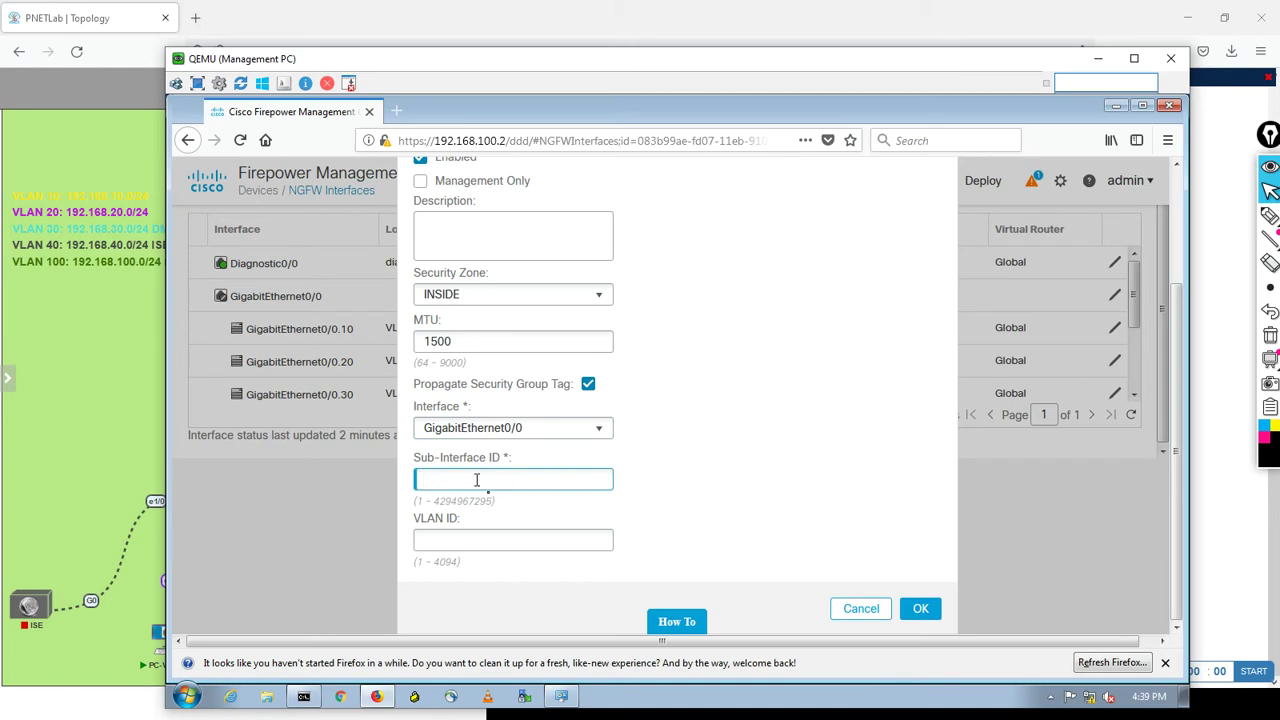
pyautogui.write('40')
pyautogui.click(455, 540)
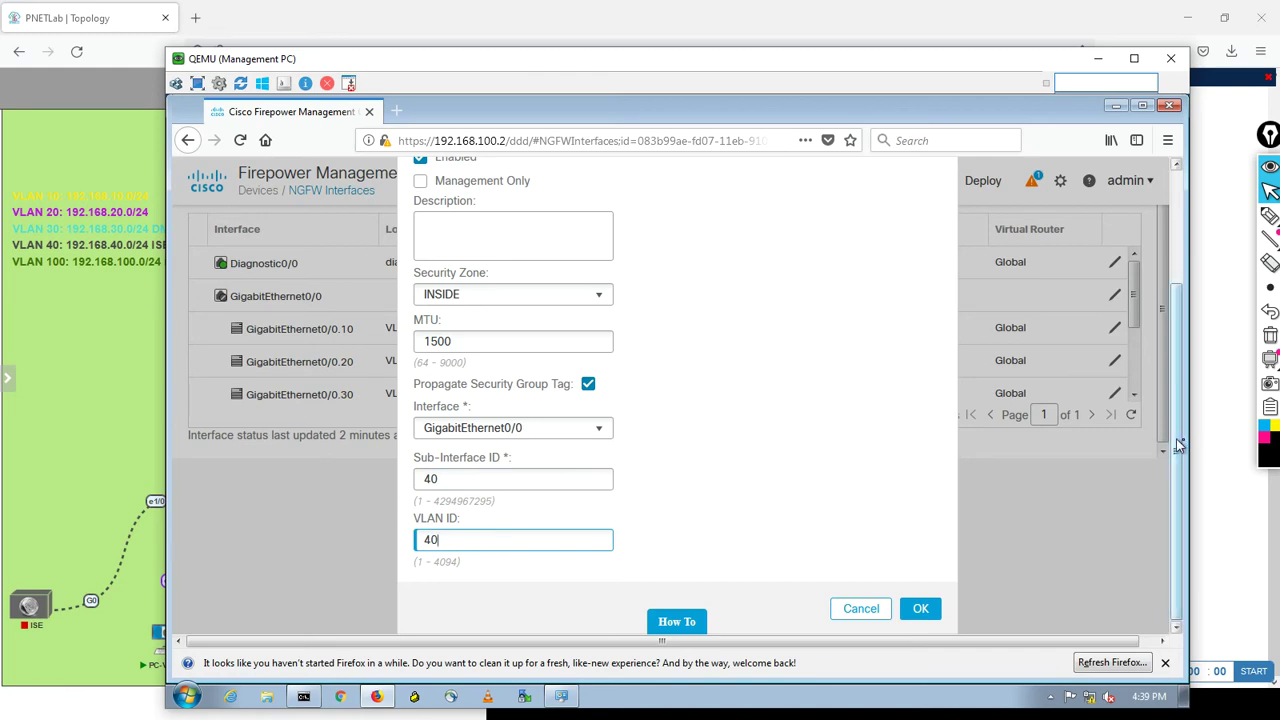
# - Give the VLAN40 sub-interface the static IPv4 address 192.168.40.1/24 and save the device's interface configuration
pyautogui.scroll(3, 1175, 432)
pyautogui.click(508, 212)
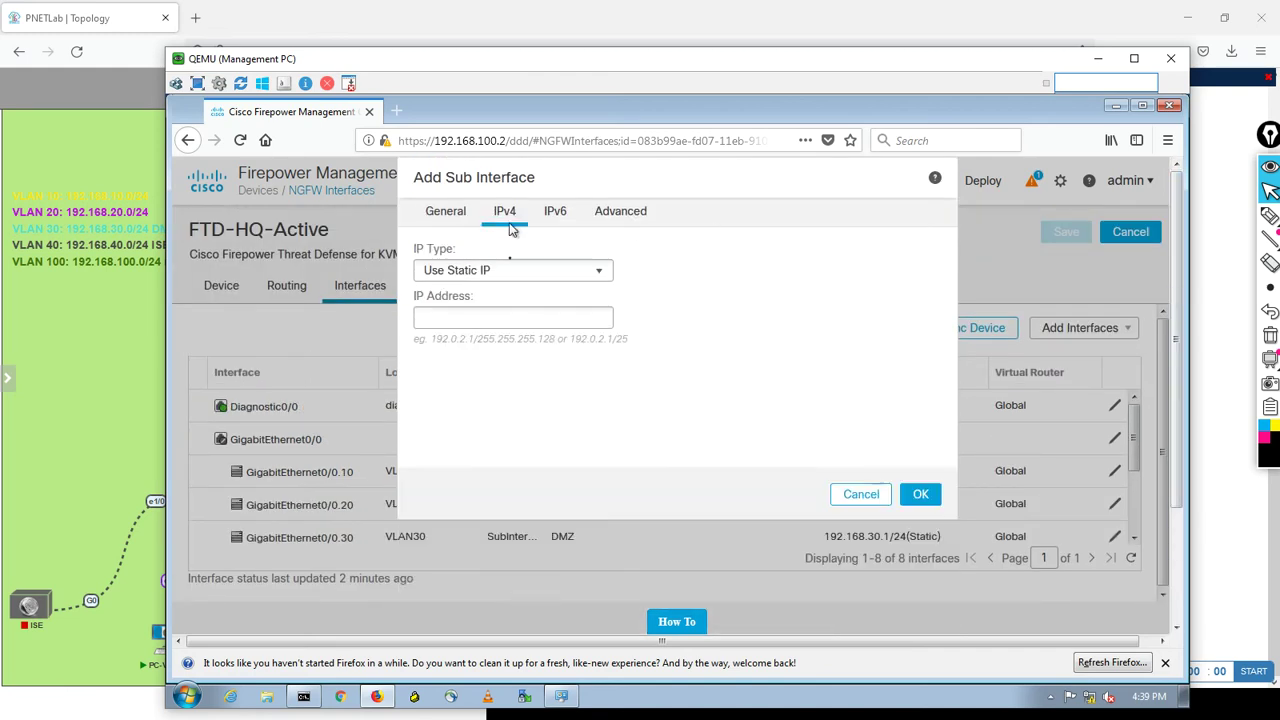
pyautogui.write('192.')
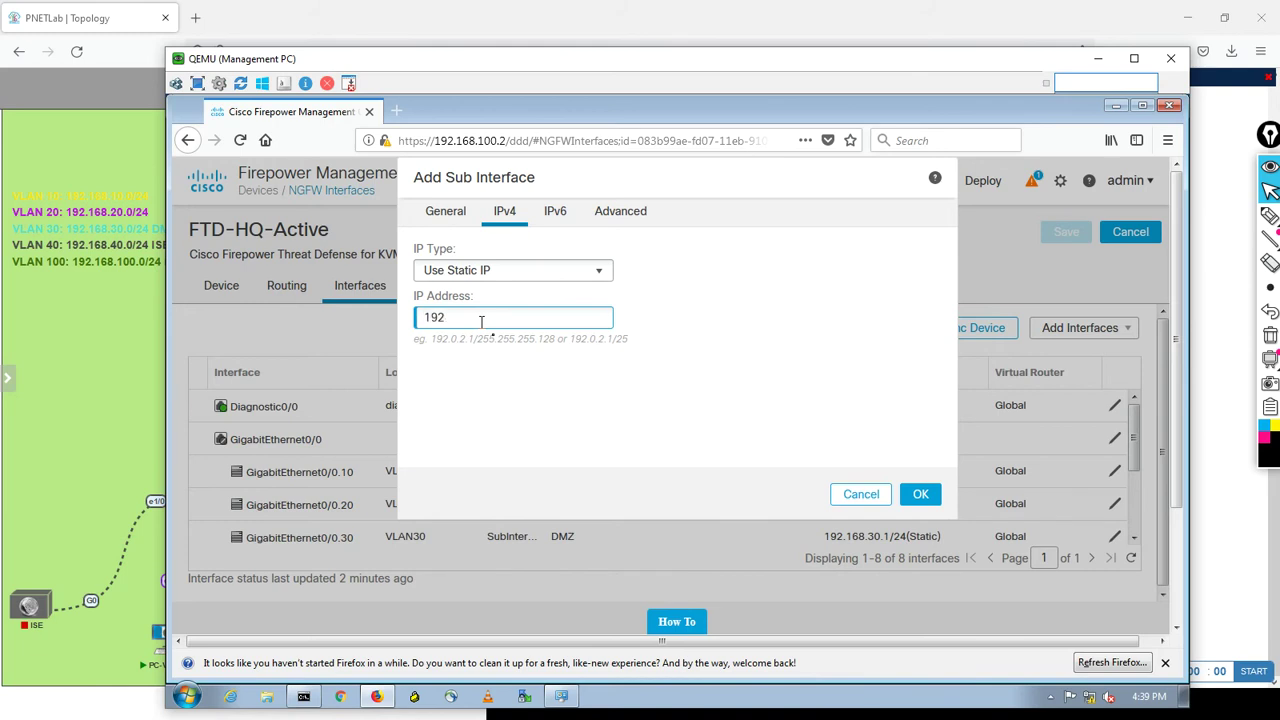
pyautogui.write('168.40.1/24')
pyautogui.click(921, 495)
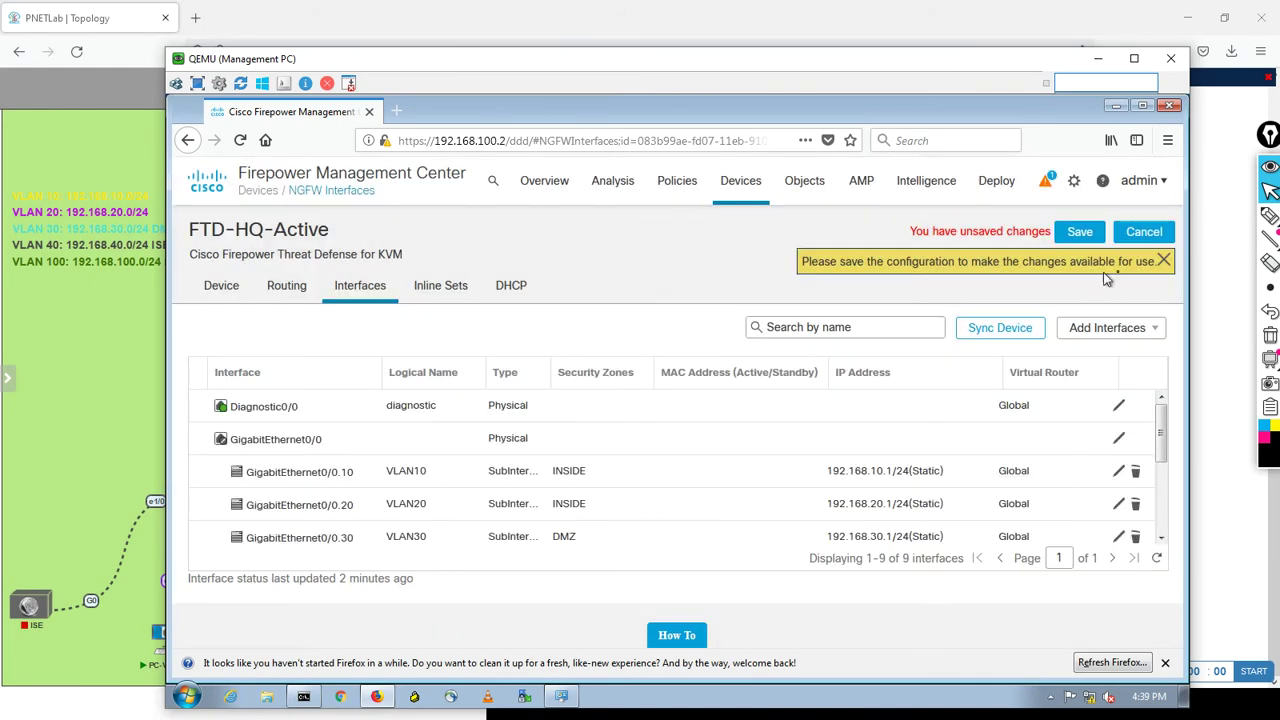
pyautogui.click(1084, 236)
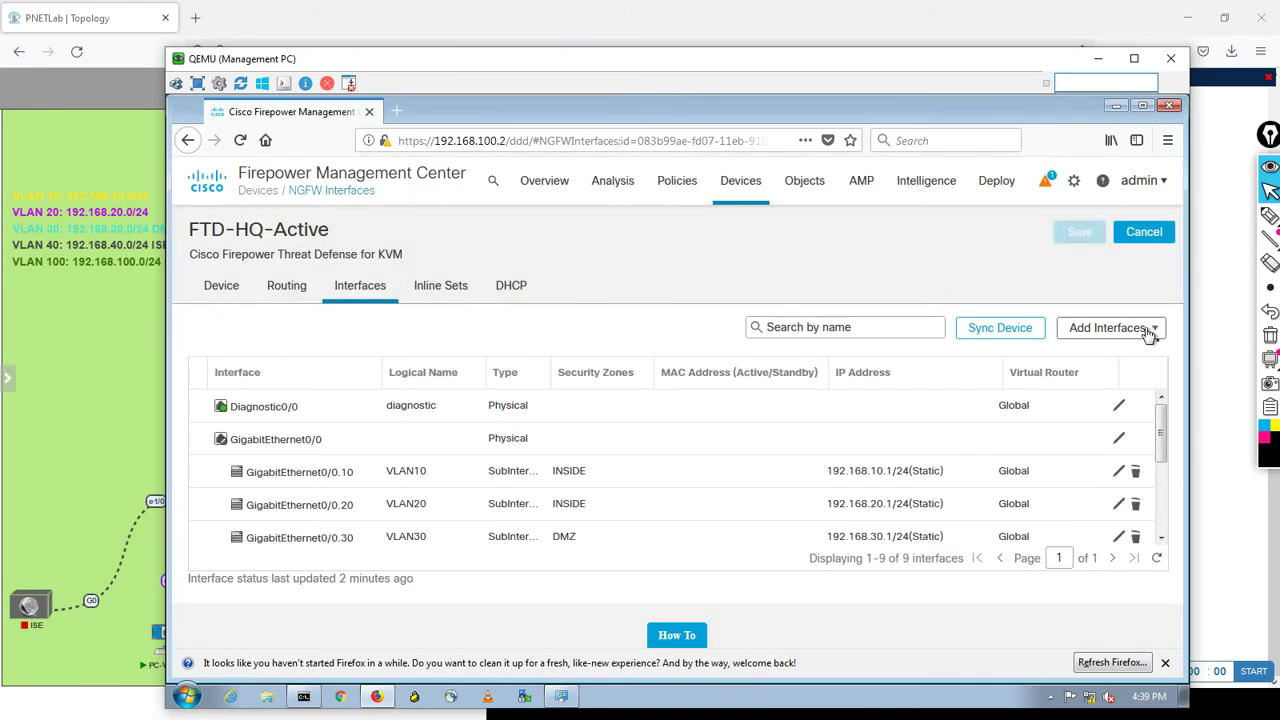
# - Start another sub-interface named VLAN100 and assign it to a new security zone named Management
pyautogui.click(1150, 333)
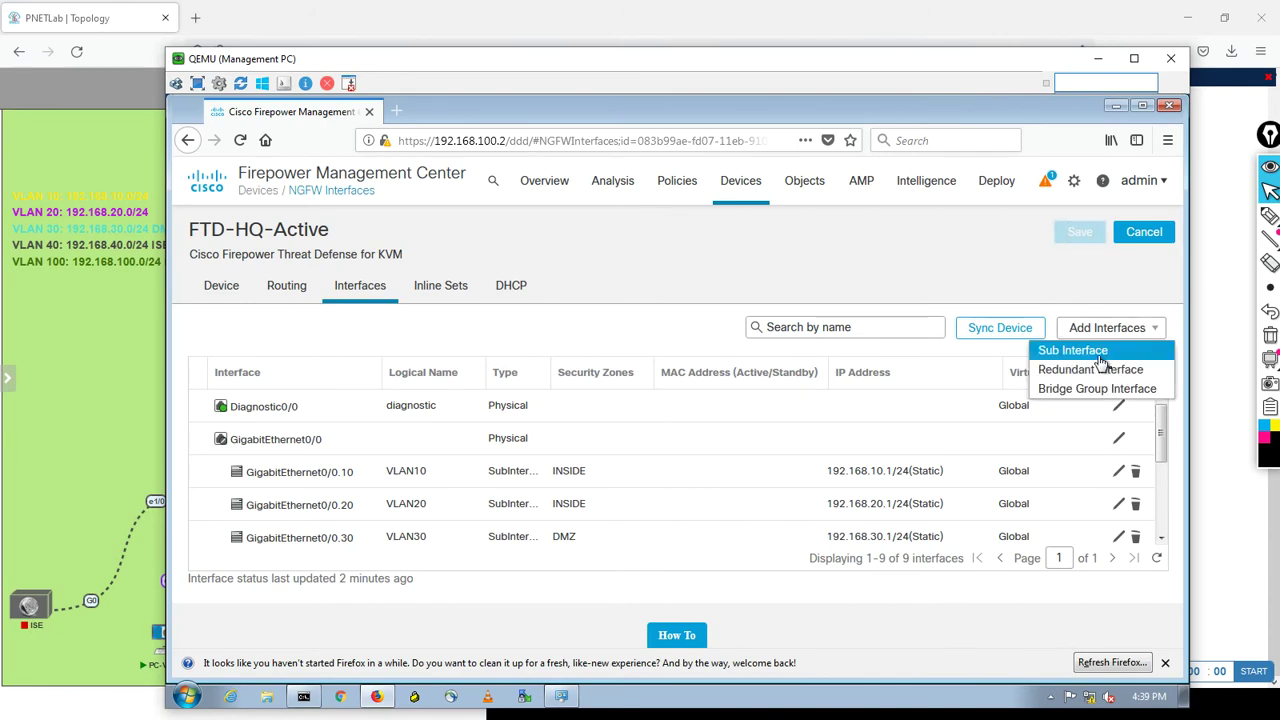
pyautogui.click(1074, 351)
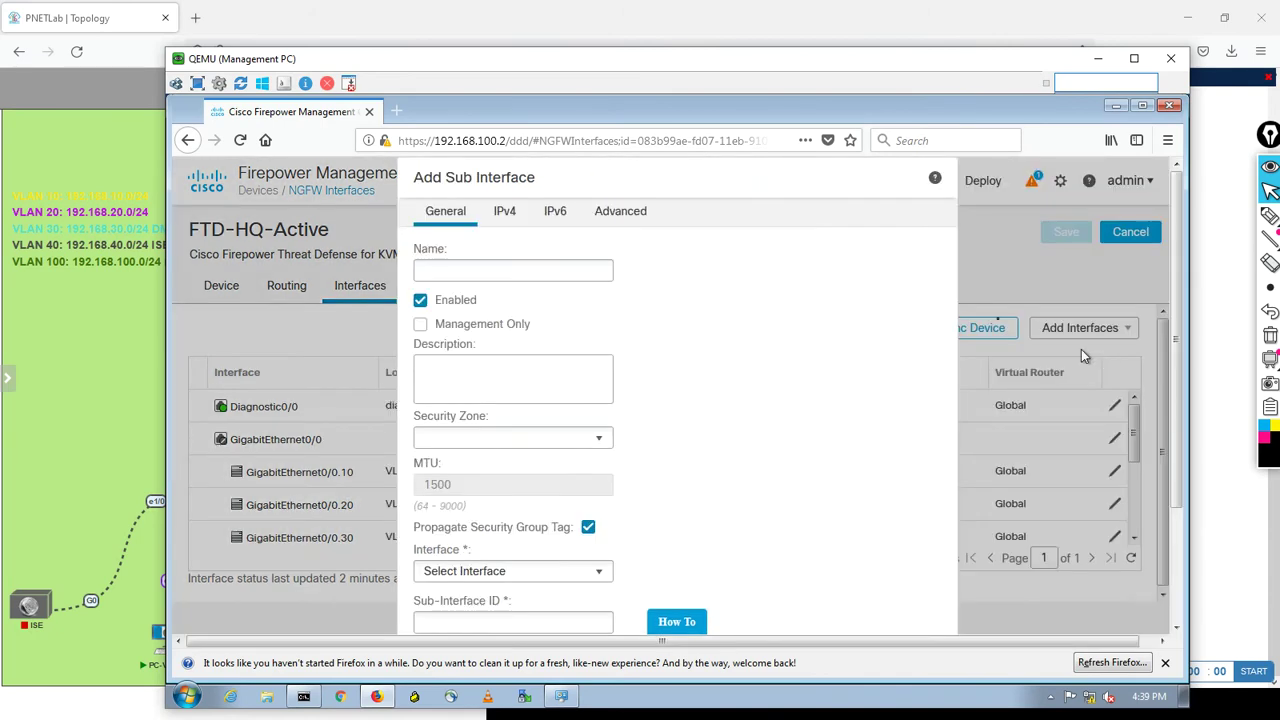
pyautogui.click(528, 268)
pyautogui.write('VLAN100')
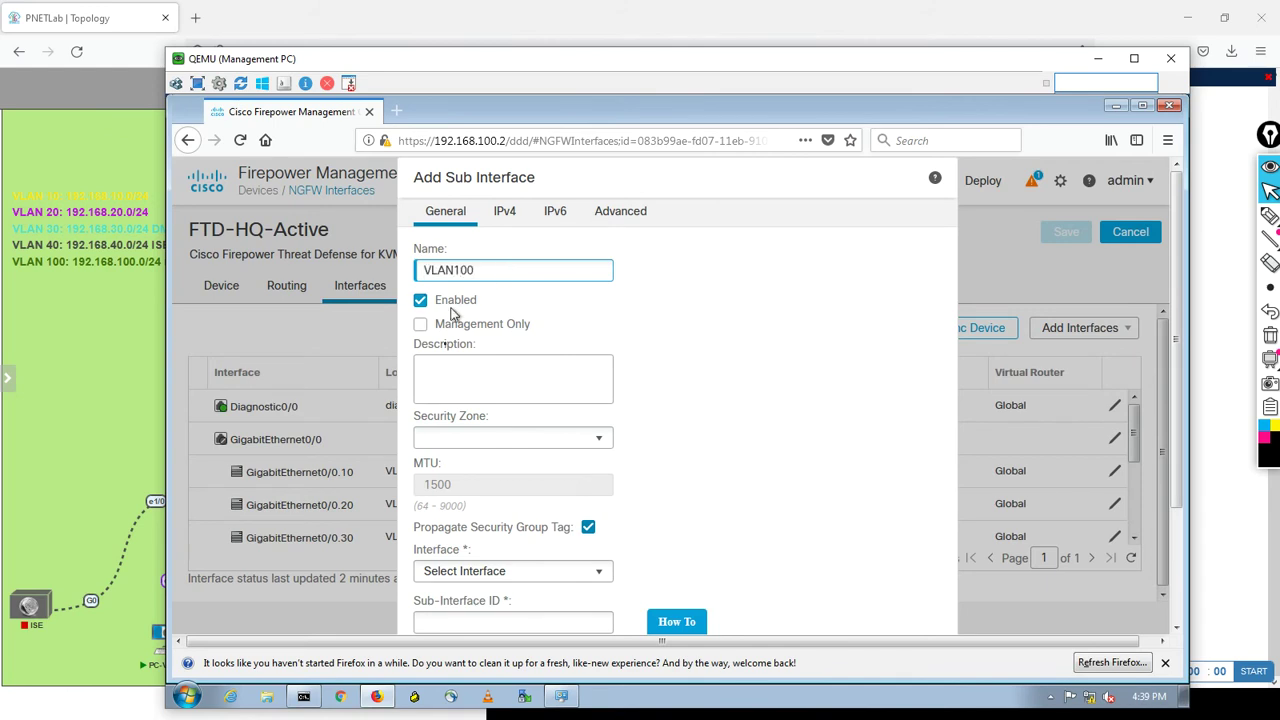
pyautogui.click(493, 440)
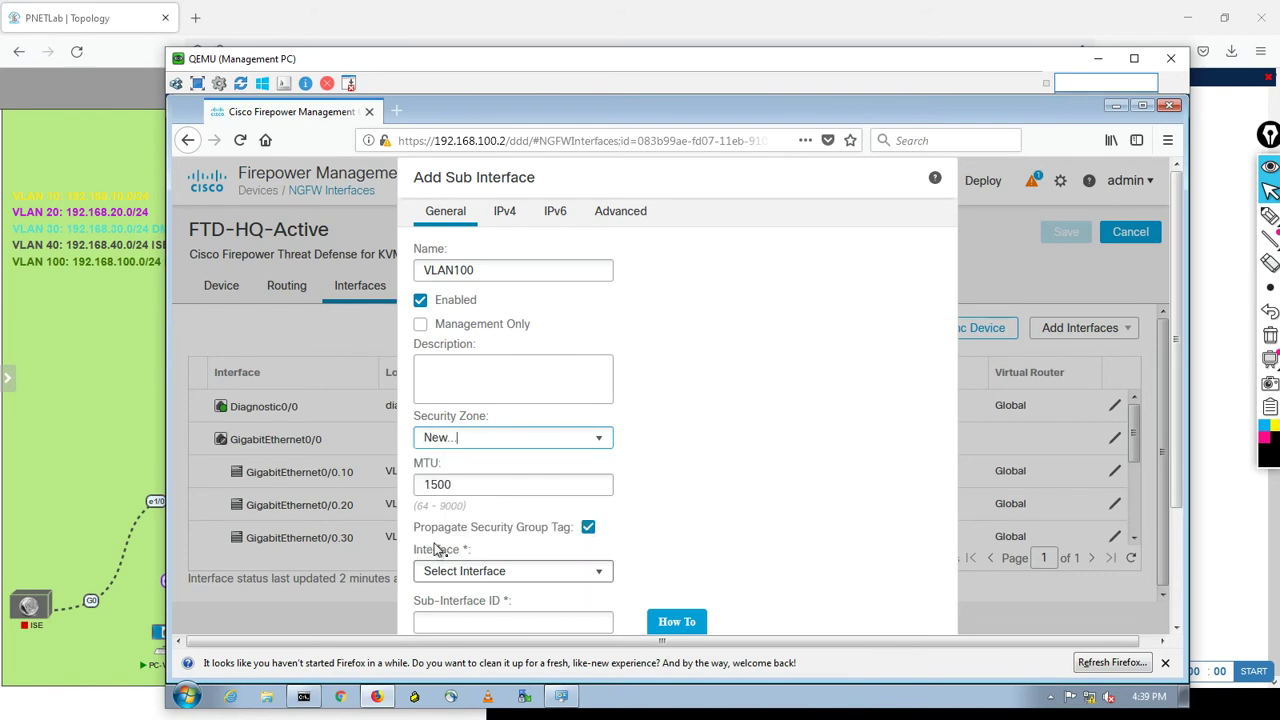
pyautogui.click(434, 540)
pyautogui.write('Management')
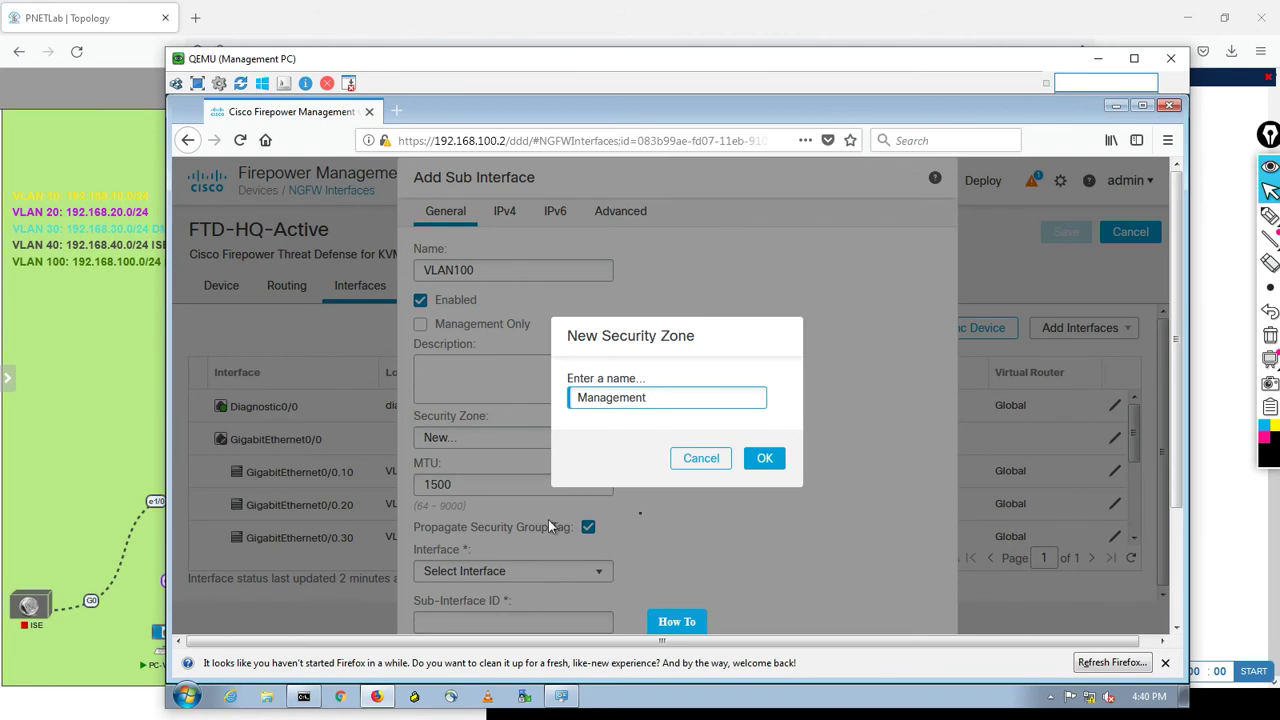
pyautogui.click(766, 458)
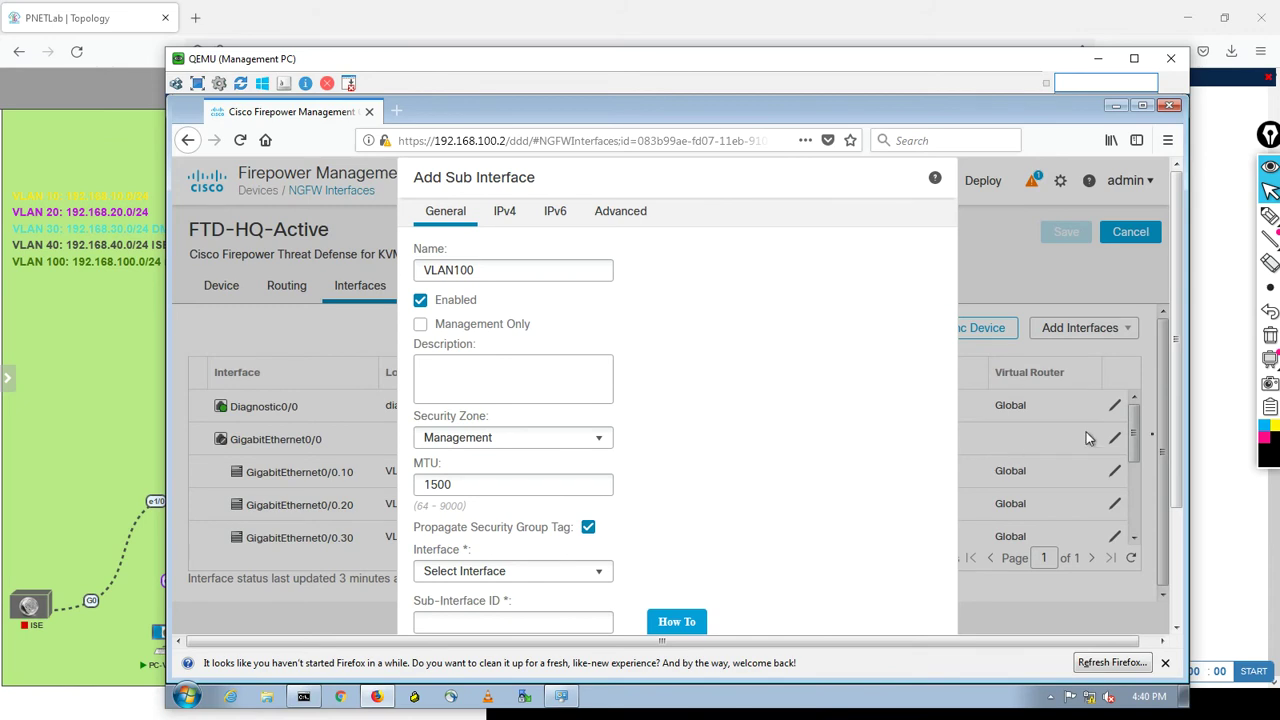
# - Attach the VLAN100 sub-interface to GigabitEthernet0/0 and set both its sub-interface ID and VLAN ID to 100
pyautogui.moveTo(1174, 403); pyautogui.dragTo(1158, 505)
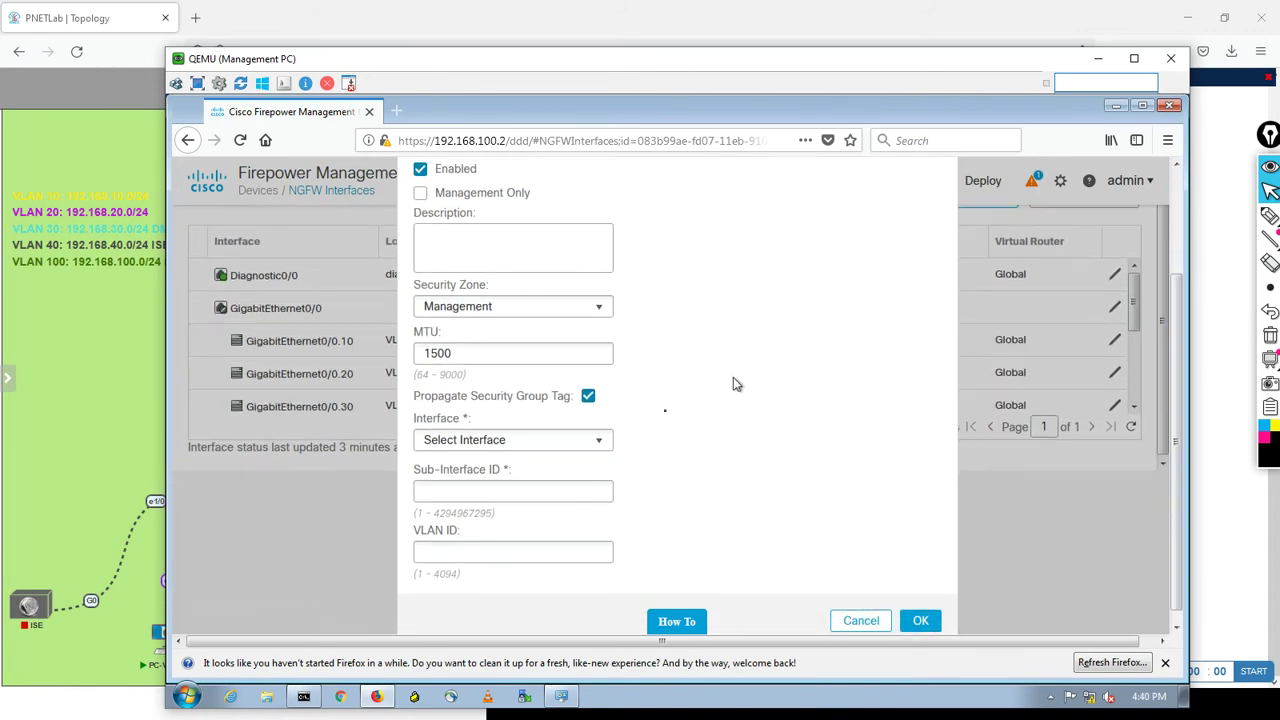
pyautogui.click(553, 444)
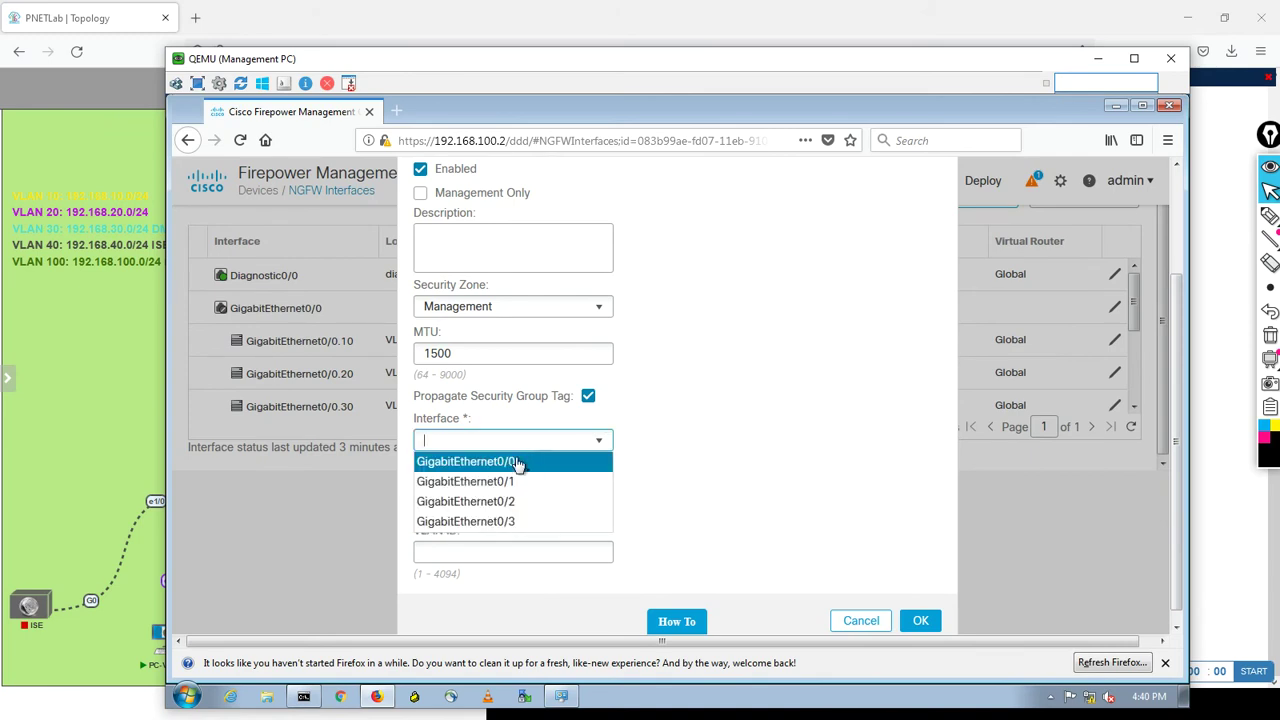
pyautogui.click(518, 462)
pyautogui.click(477, 494)
pyautogui.write('100')
pyautogui.click(455, 548)
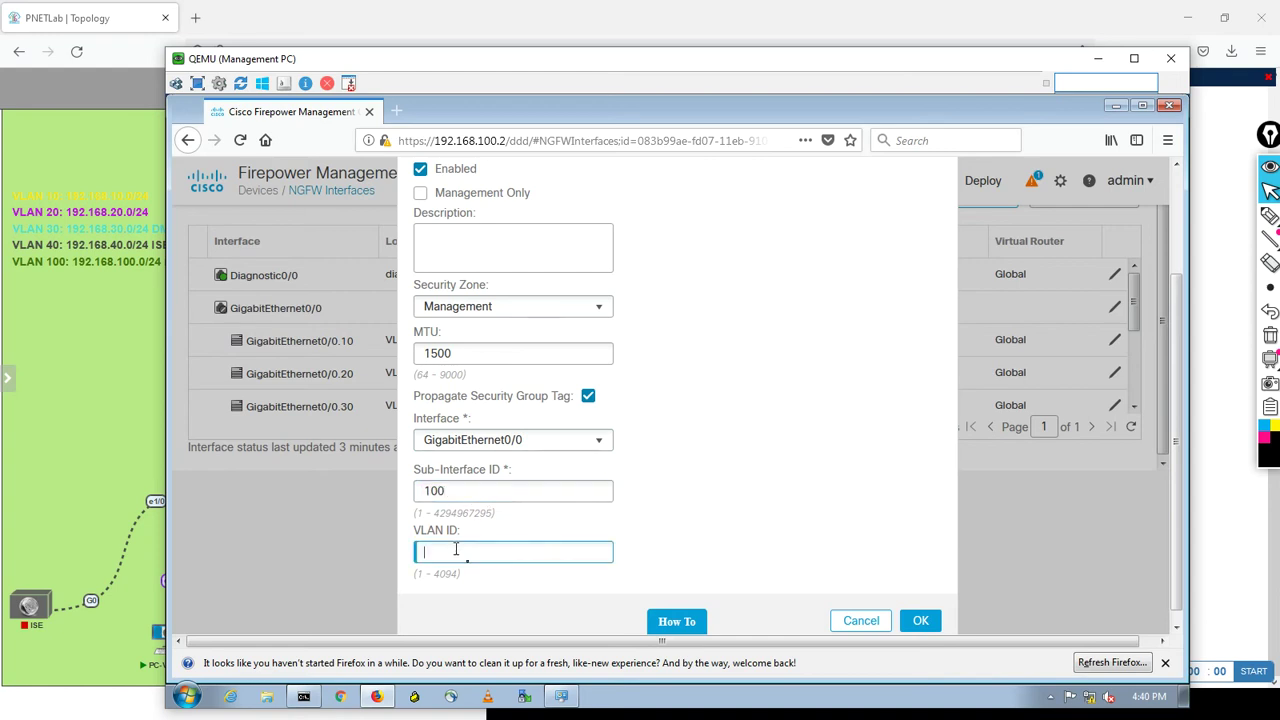
pyautogui.write('100')
# - Change the VLAN100 sub-interface's security zone to the existing INSIDE zone
pyautogui.click(601, 311)
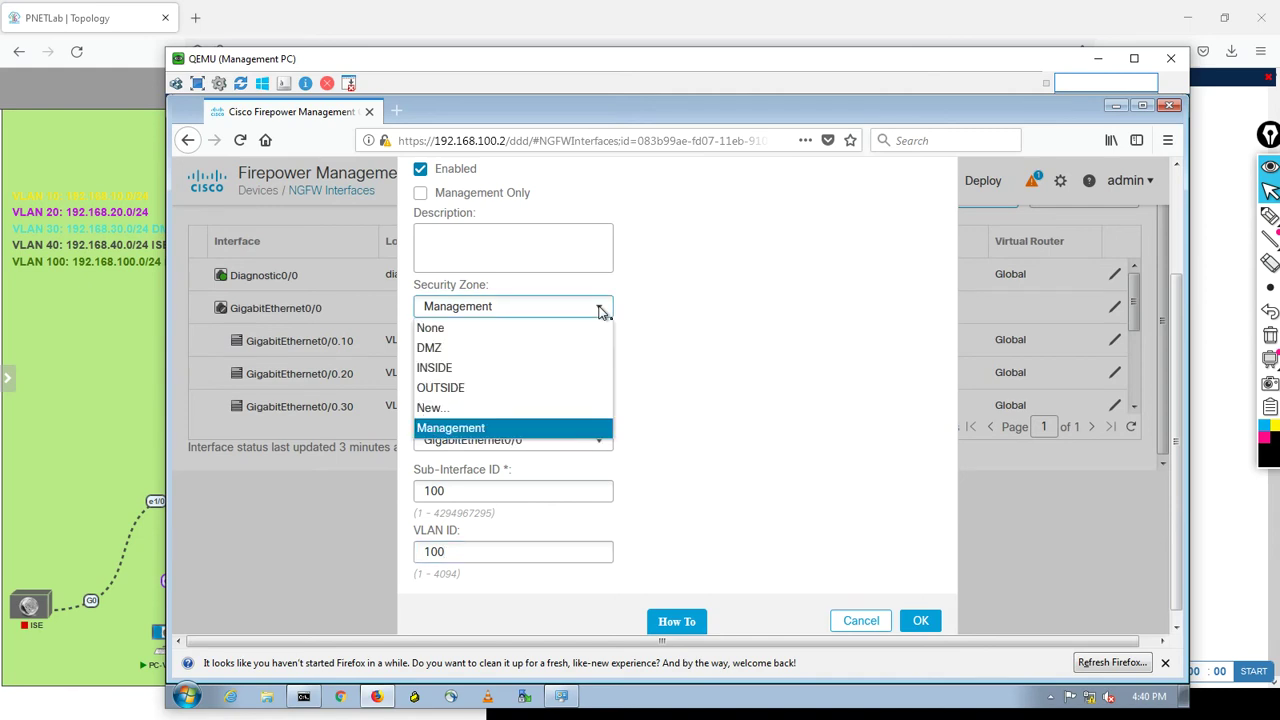
pyautogui.click(518, 372)
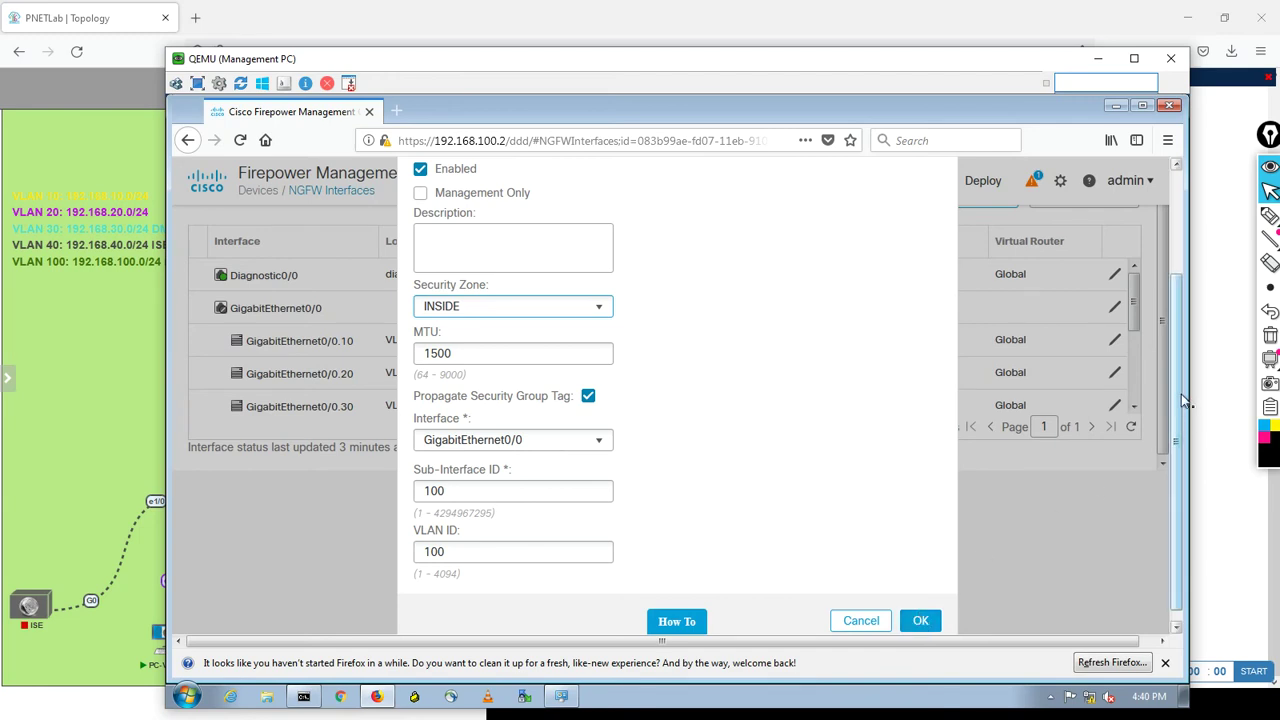
# - Give the VLAN100 sub-interface the static IPv4 address 192.168.100.1/24 and save the device's interface configuration
pyautogui.scroll(3, 1185, 400)
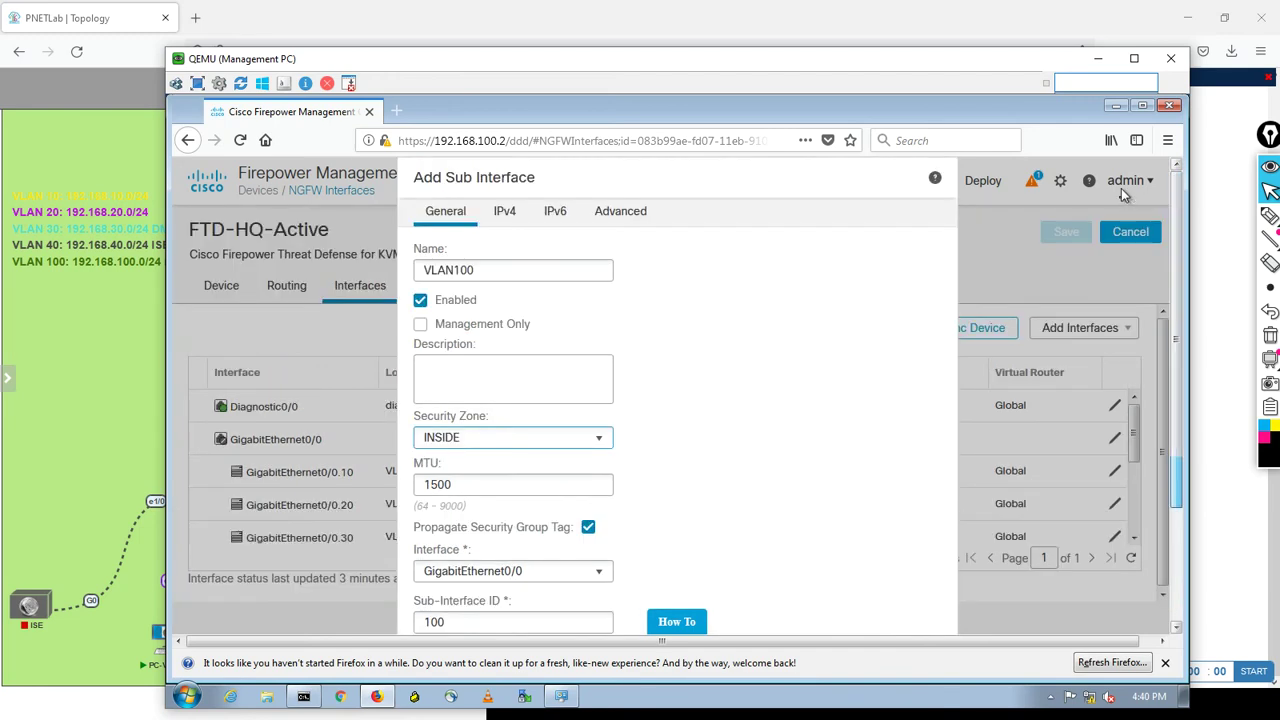
pyautogui.click(504, 211)
pyautogui.click(468, 319)
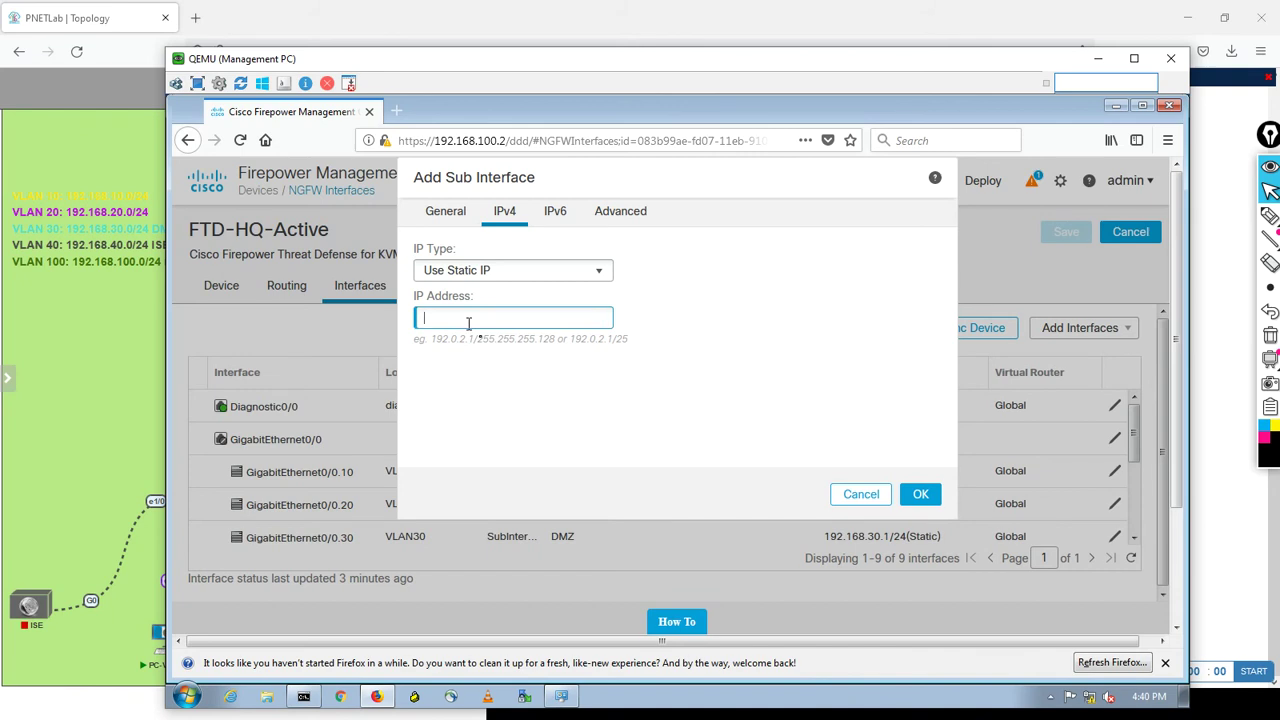
pyautogui.write('192.168.100.1/24')
pyautogui.click(920, 494)
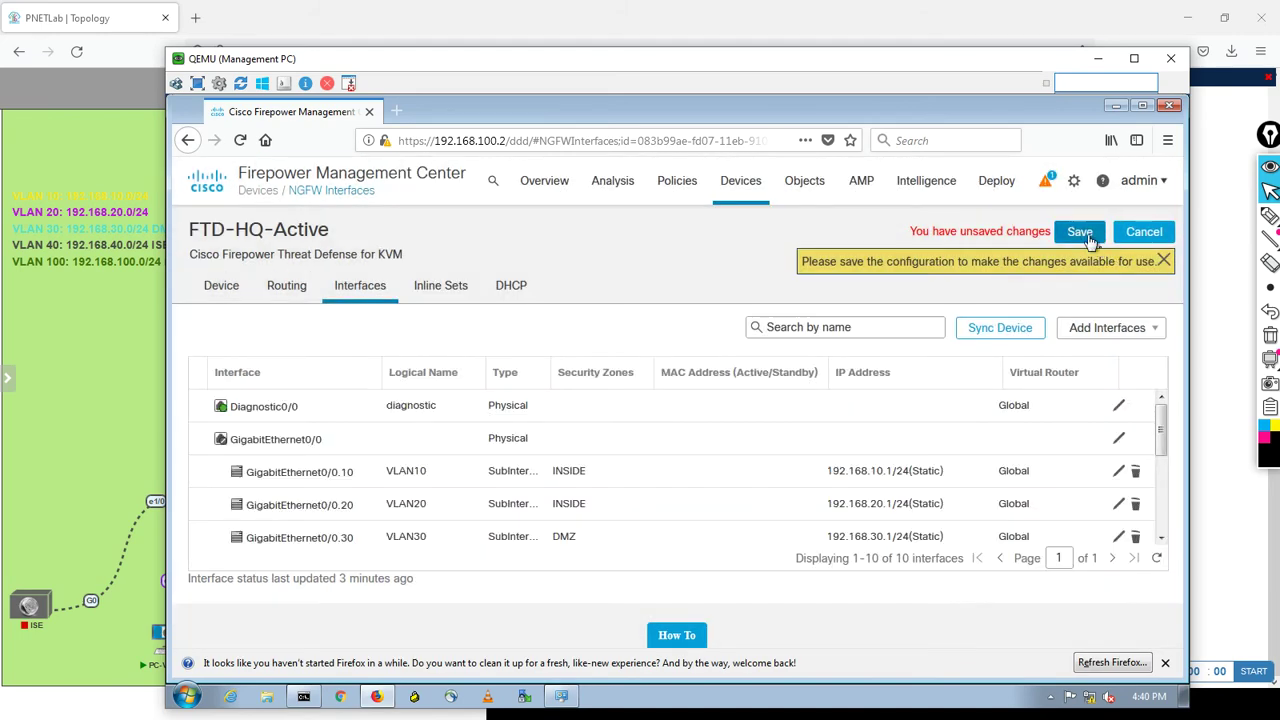
pyautogui.click(1086, 236)
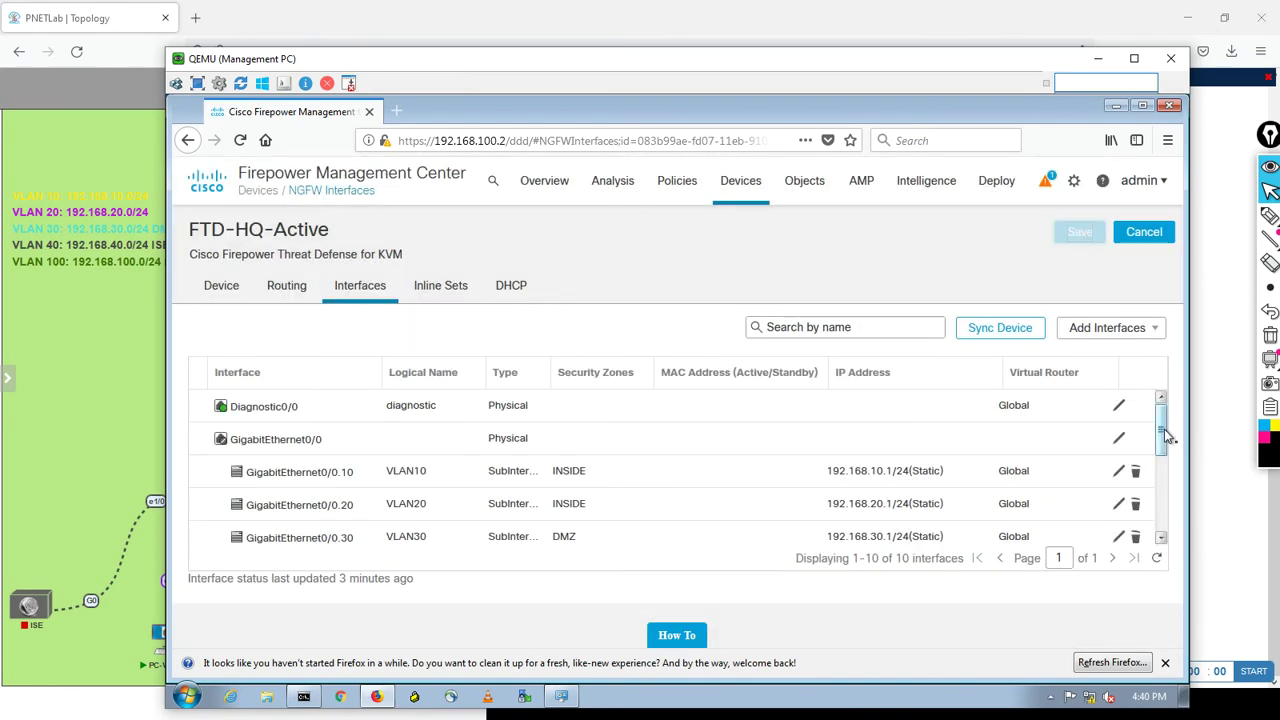
pyautogui.moveTo(1160, 410)
pyautogui.mouseDown()
pyautogui.moveTo(1160, 487)
pyautogui.moveTo(1160, 410)
pyautogui.mouseUp()
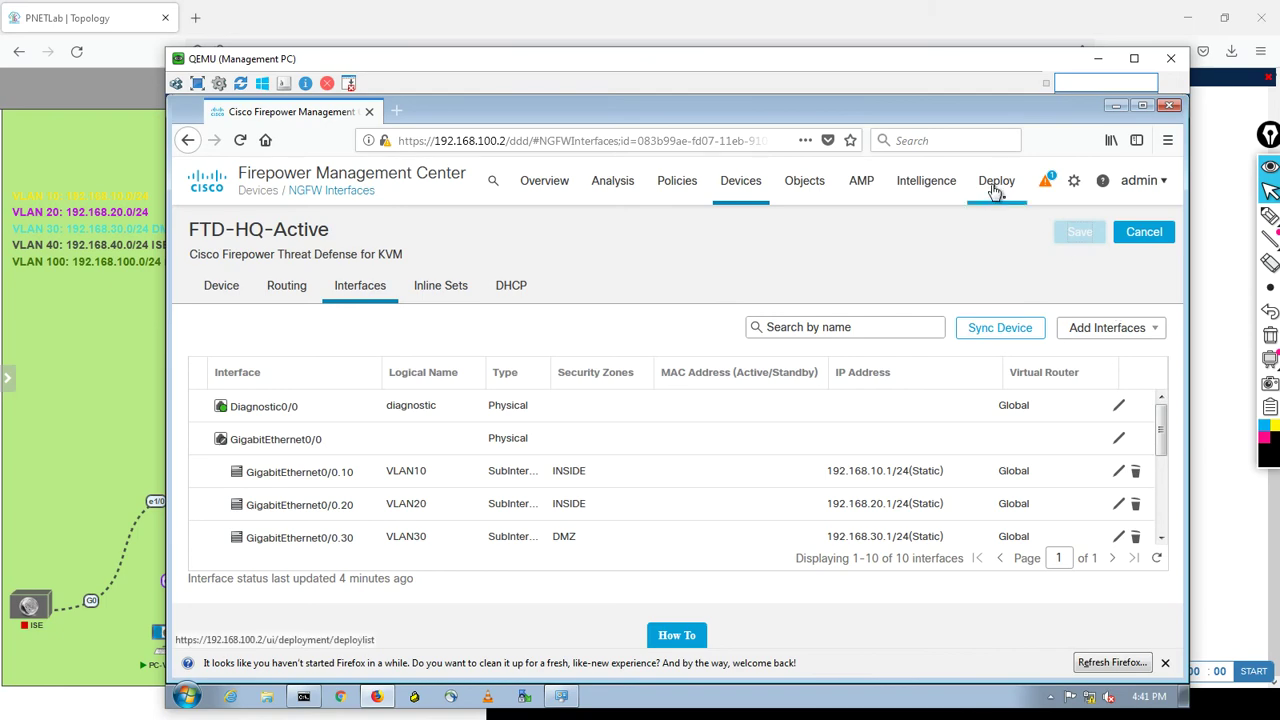
# - Select FTD-HQ-Active in the pending deployments, inspect its changed policies and deploy the configuration to it
pyautogui.moveTo(995, 190)
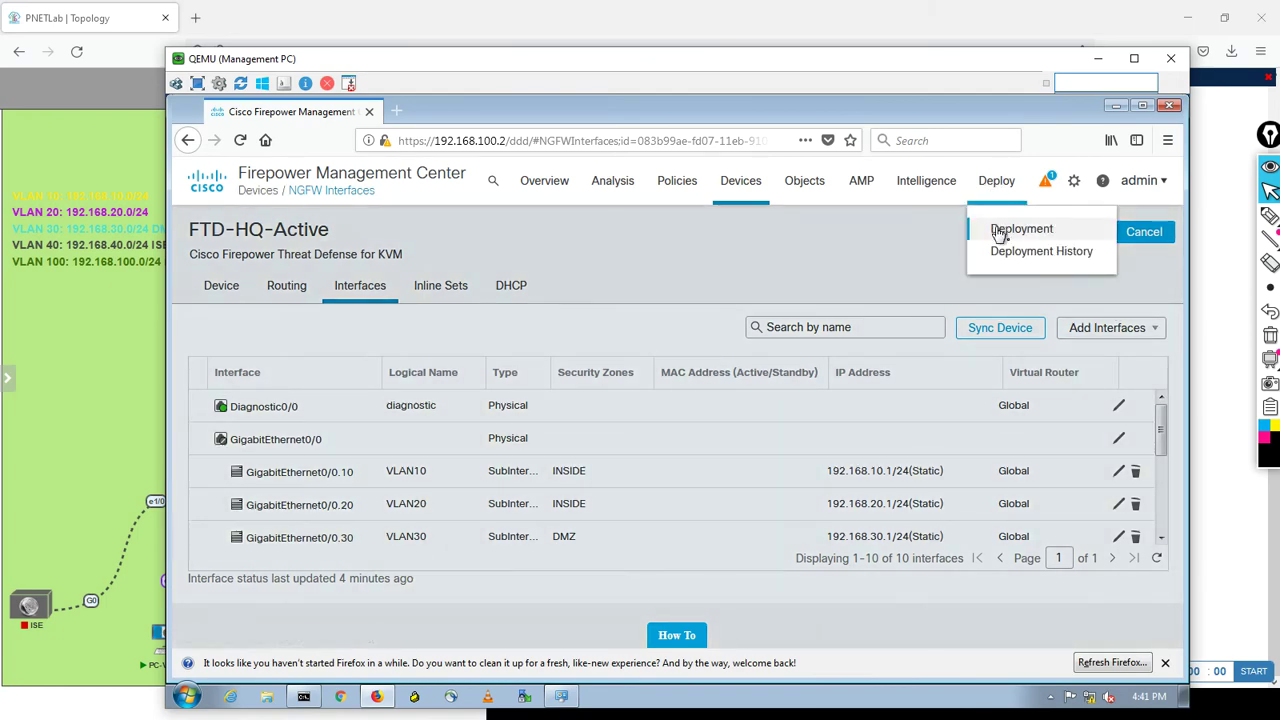
pyautogui.click(998, 230)
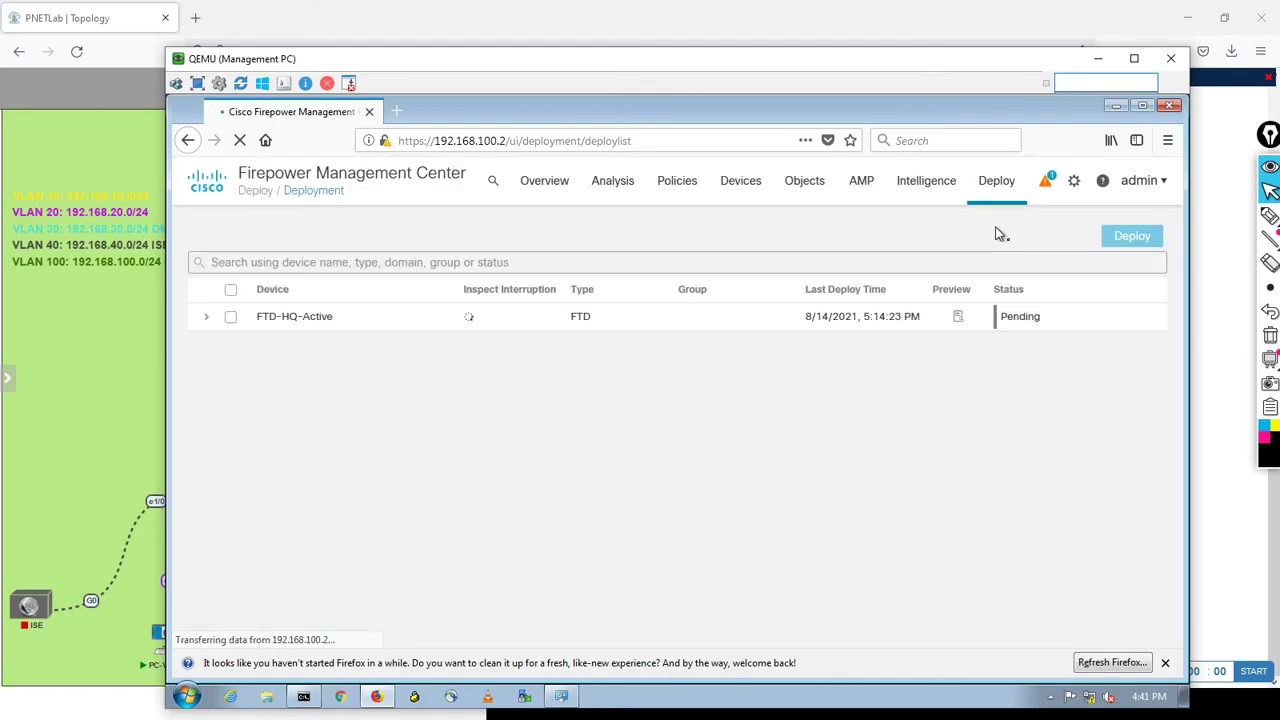
pyautogui.click(231, 292)
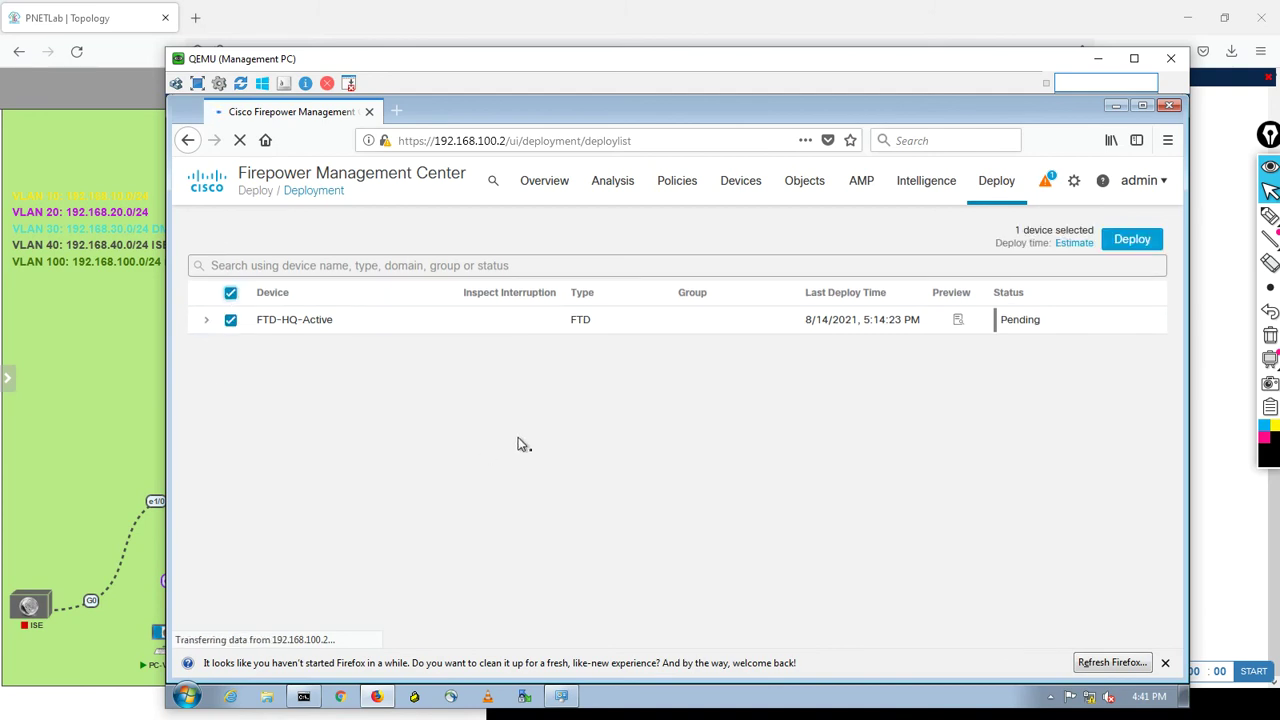
pyautogui.click(205, 321)
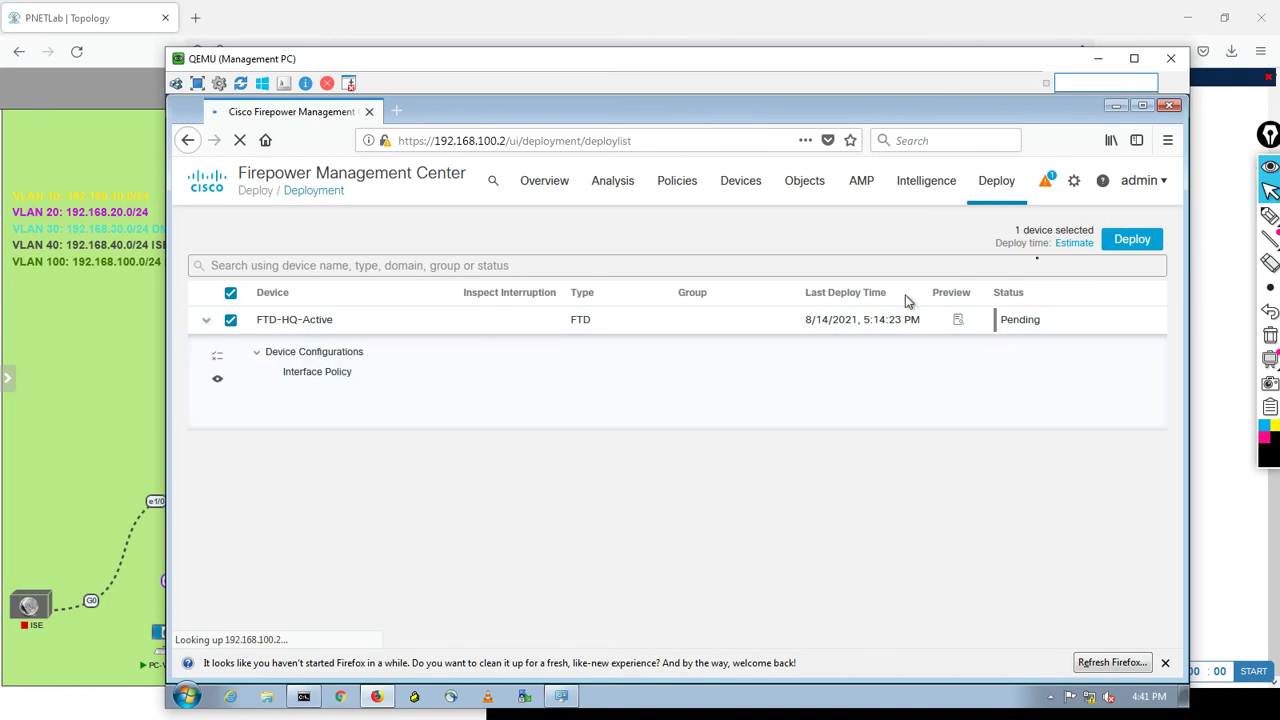
pyautogui.click(1132, 238)
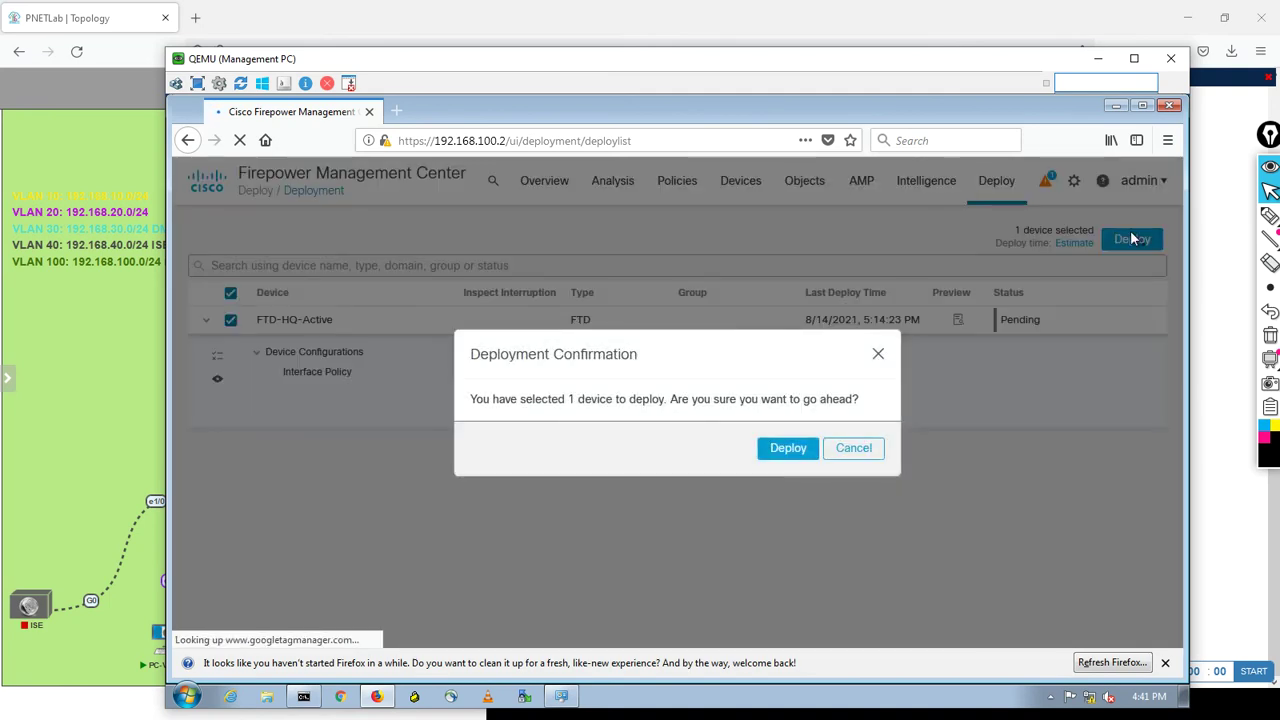
pyautogui.click(788, 448)
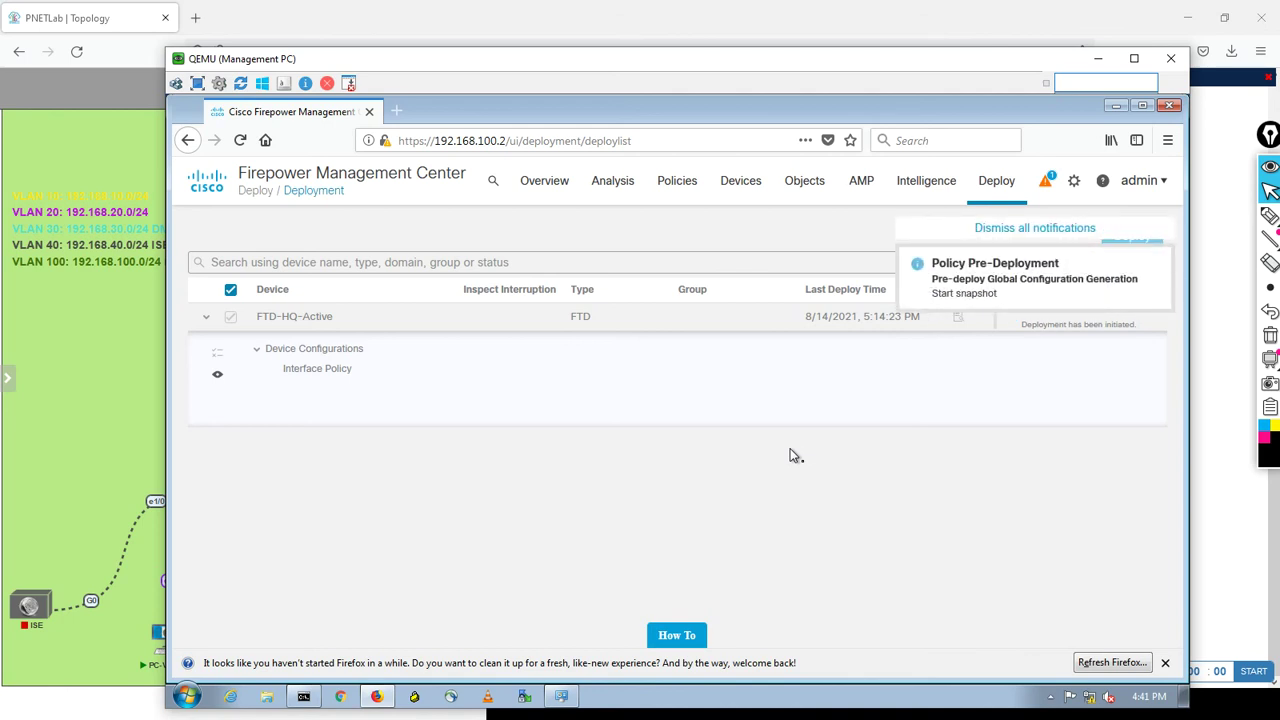
# - Reopen FTD-HQ-Active's interface configuration from the device list and check the status of its deployment
pyautogui.click(734, 188)
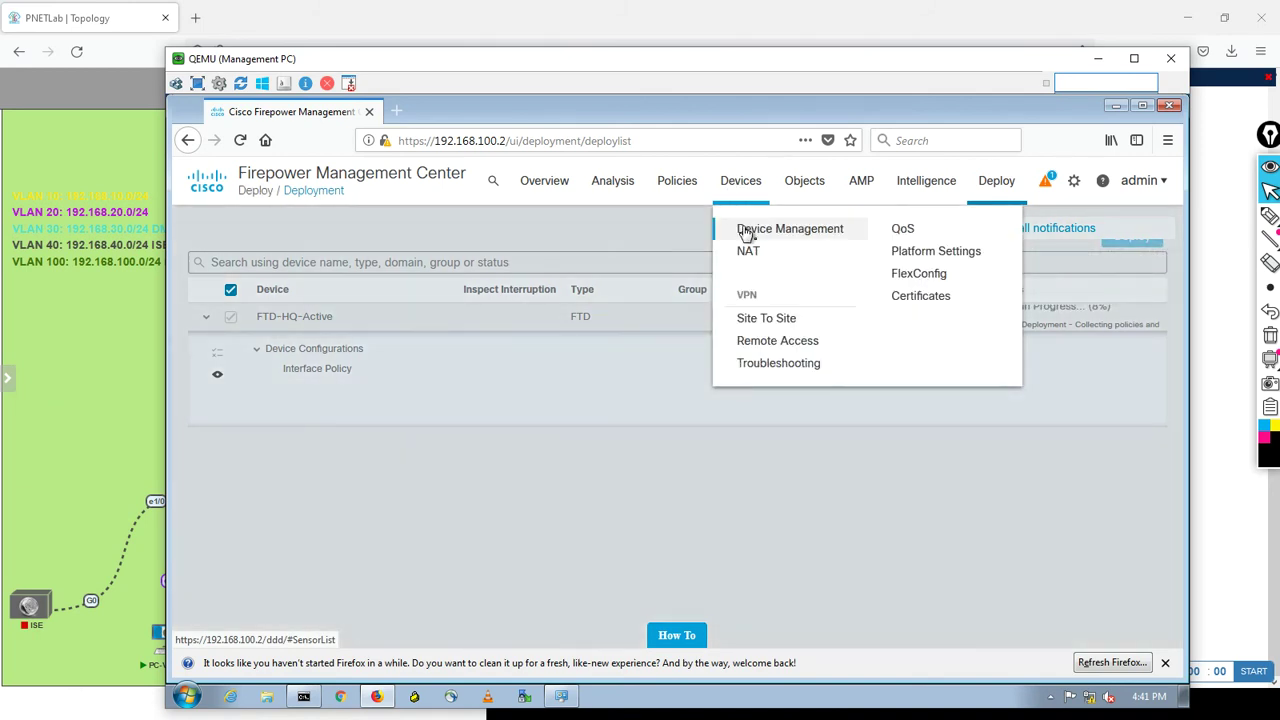
pyautogui.click(746, 231)
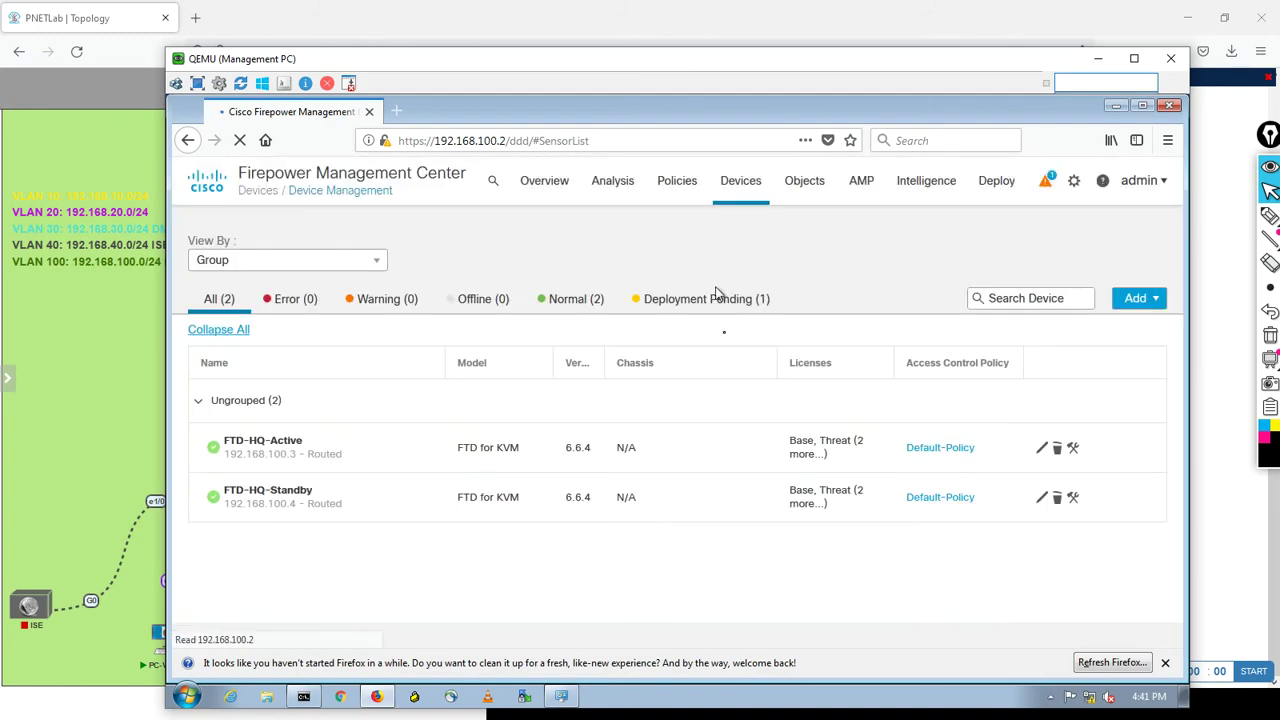
pyautogui.click(1041, 449)
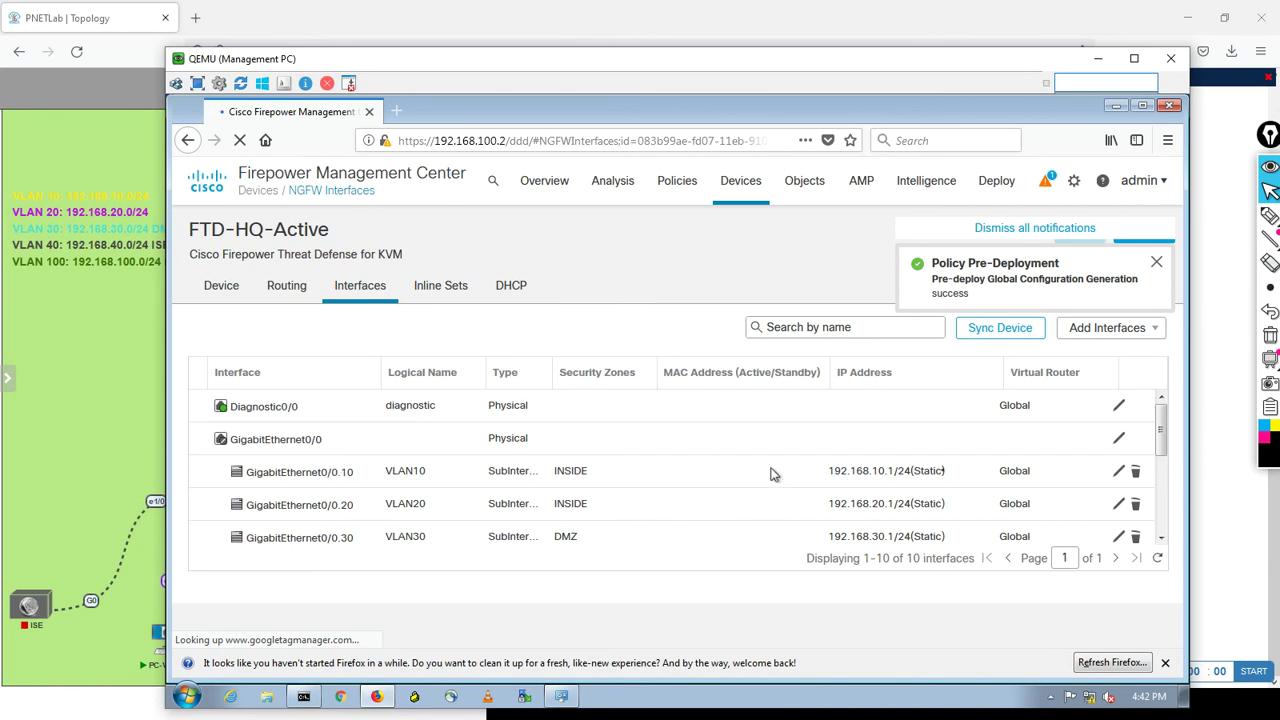
pyautogui.scroll(-1, 1155, 467)
pyautogui.moveTo(1155, 467); pyautogui.dragTo(1151, 430)
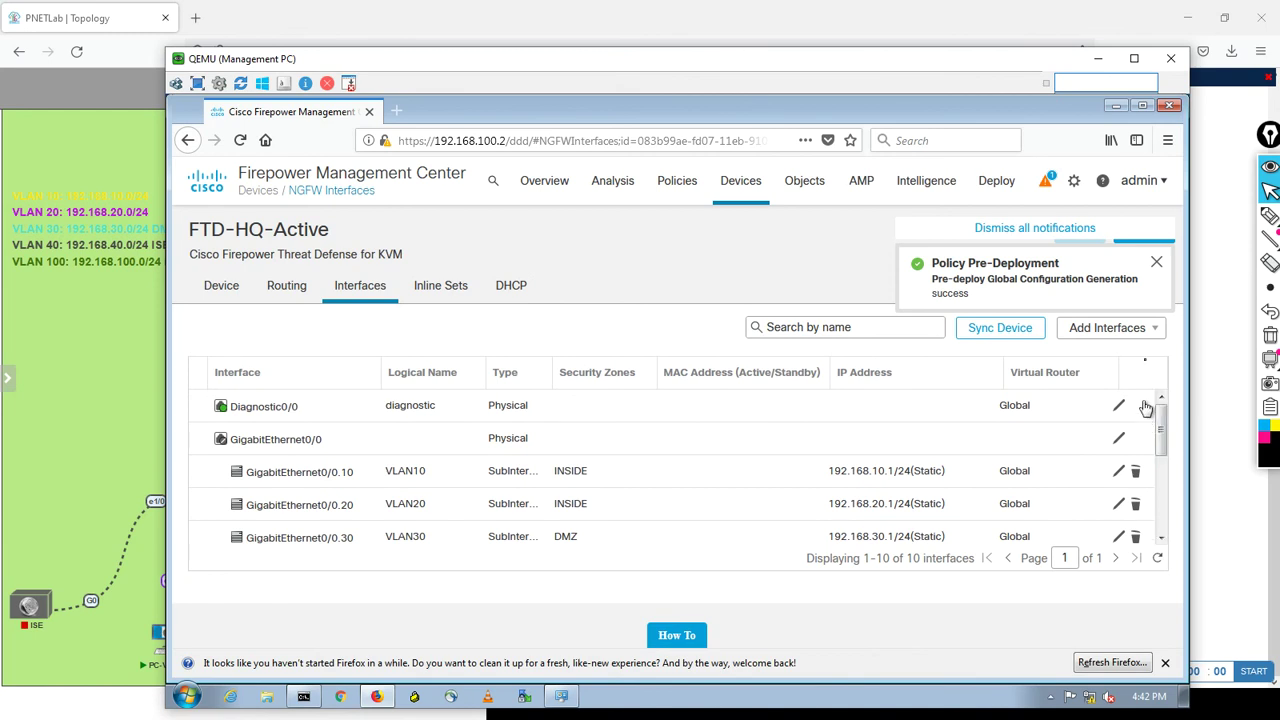
pyautogui.click(1047, 180)
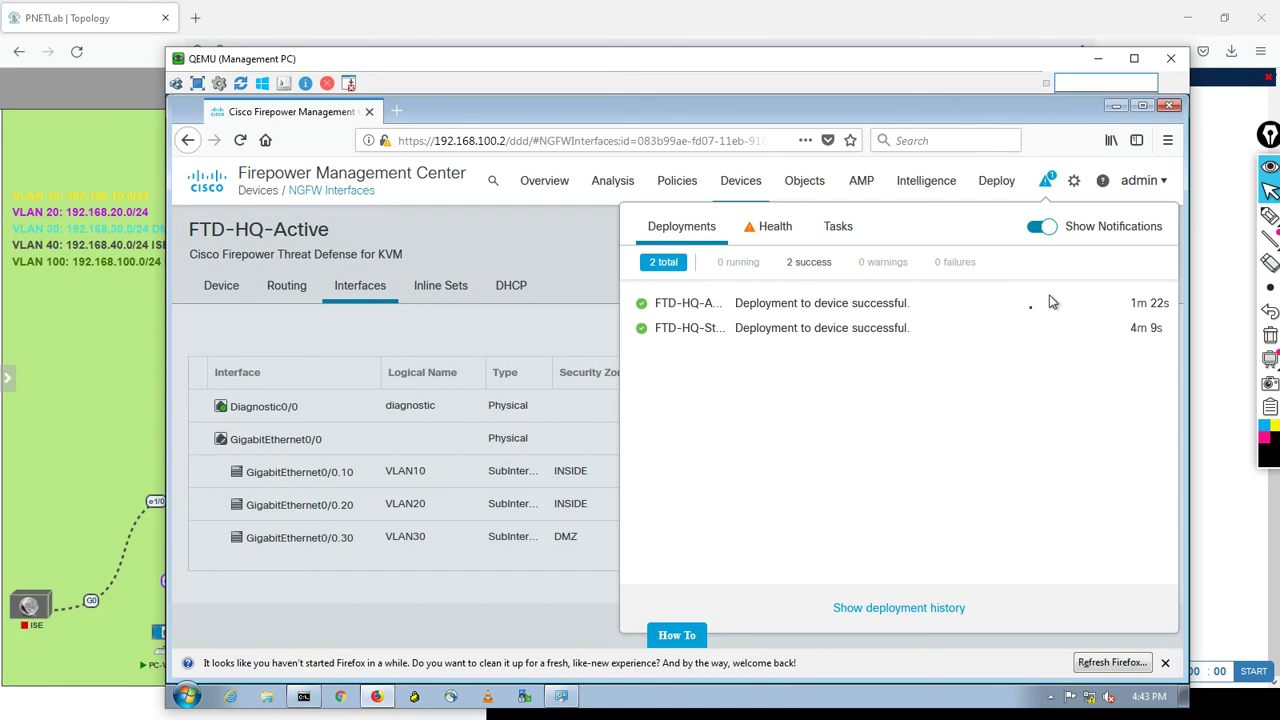
pyautogui.click(511, 328)
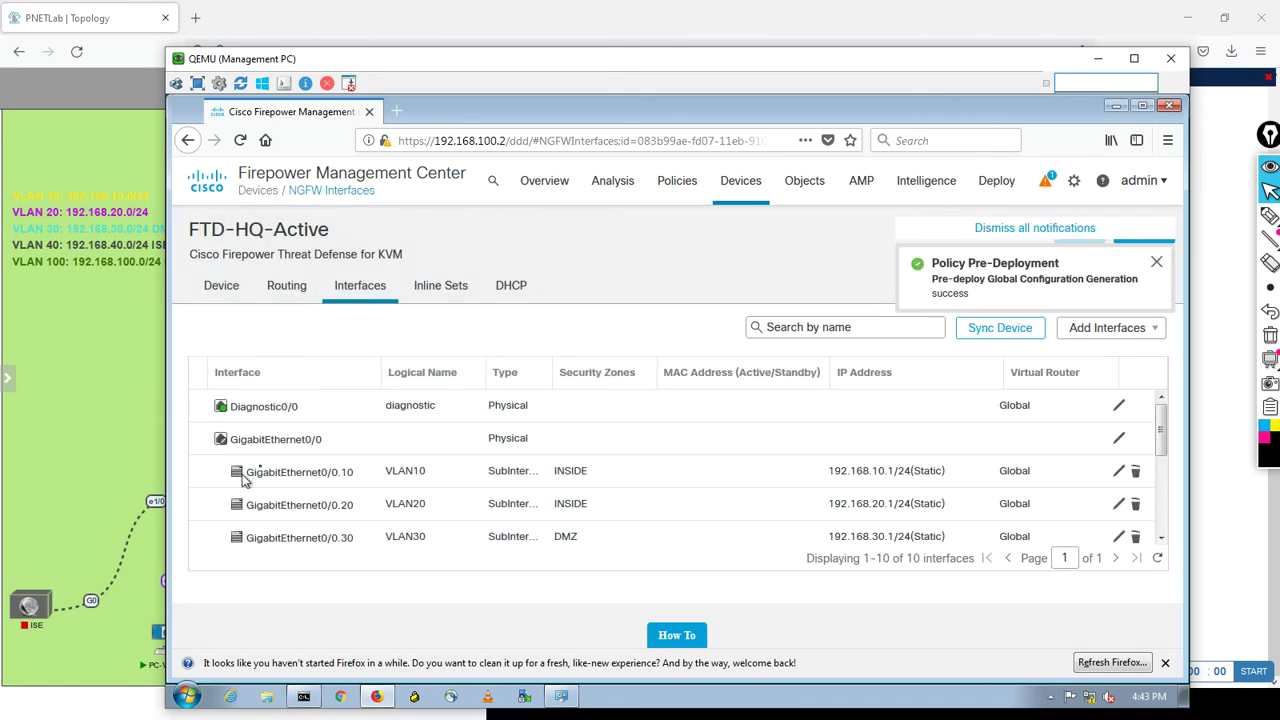
# - Reload FTD-HQ-Active's interface list to review interface status, zones and IP addresses, and return to the PNETLab topology
pyautogui.click(248, 144)
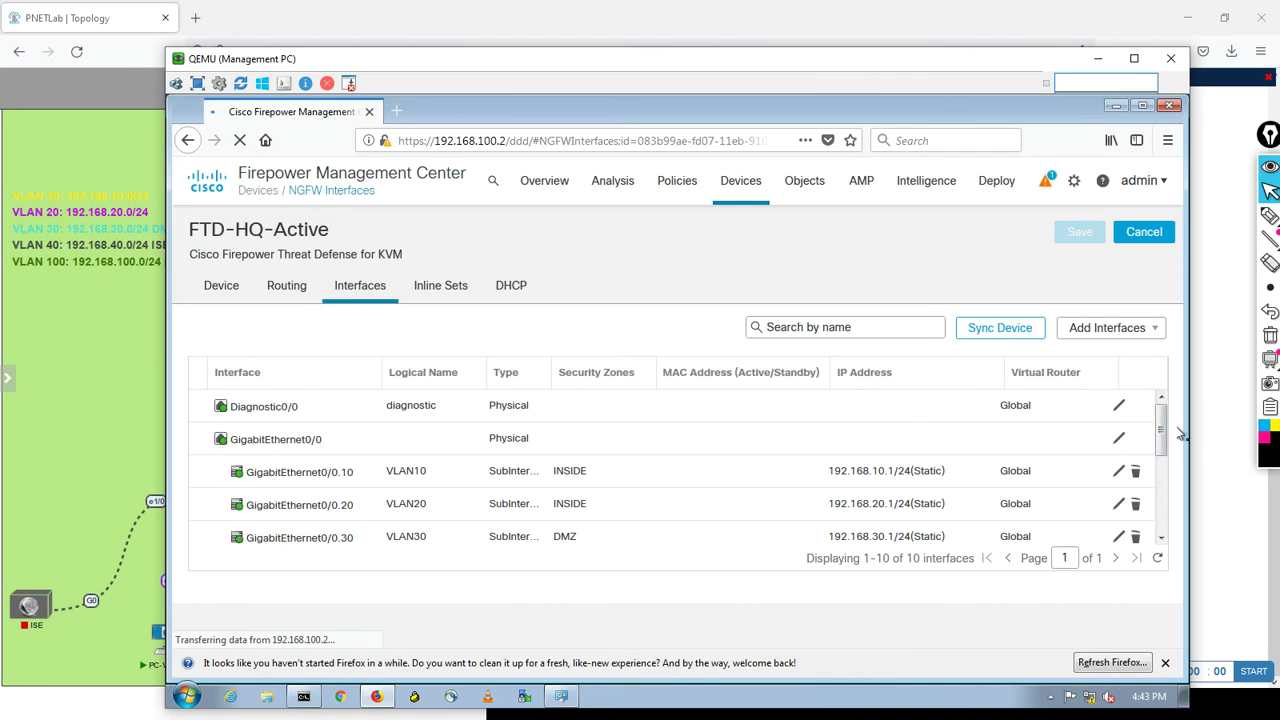
pyautogui.moveTo(1161, 429); pyautogui.dragTo(1155, 517)
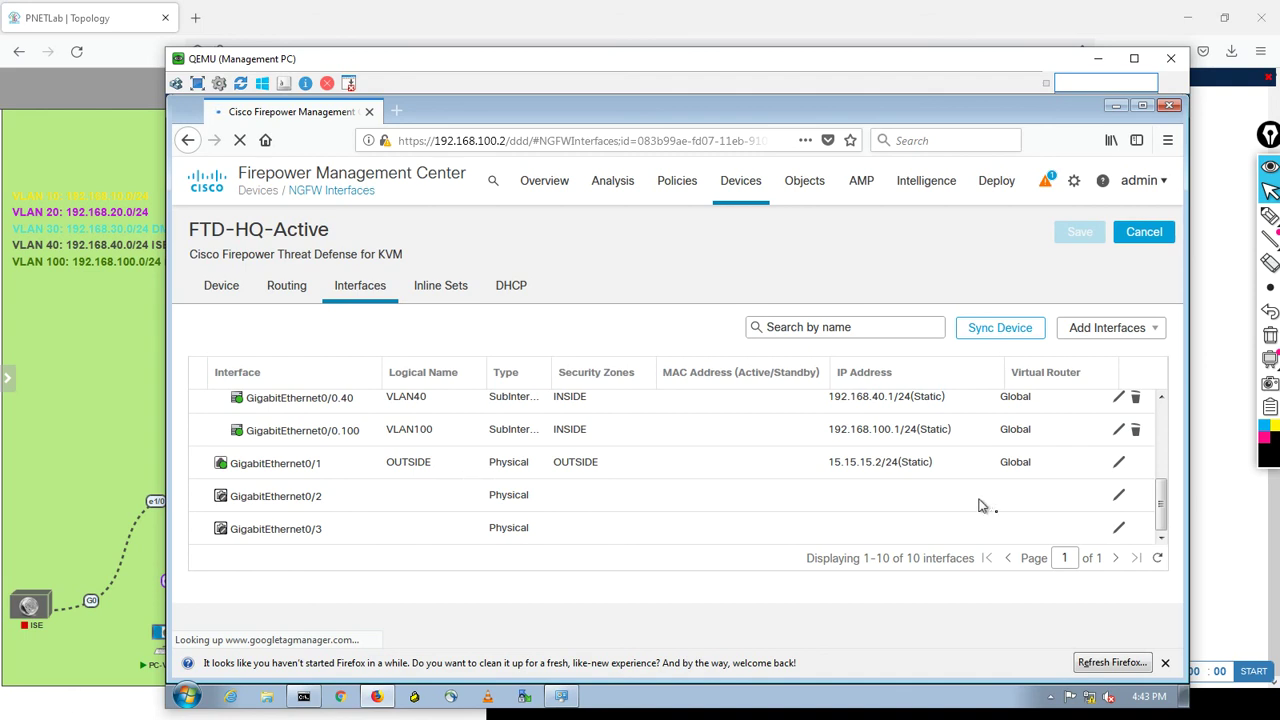
pyautogui.moveTo(1161, 507); pyautogui.dragTo(1155, 412)
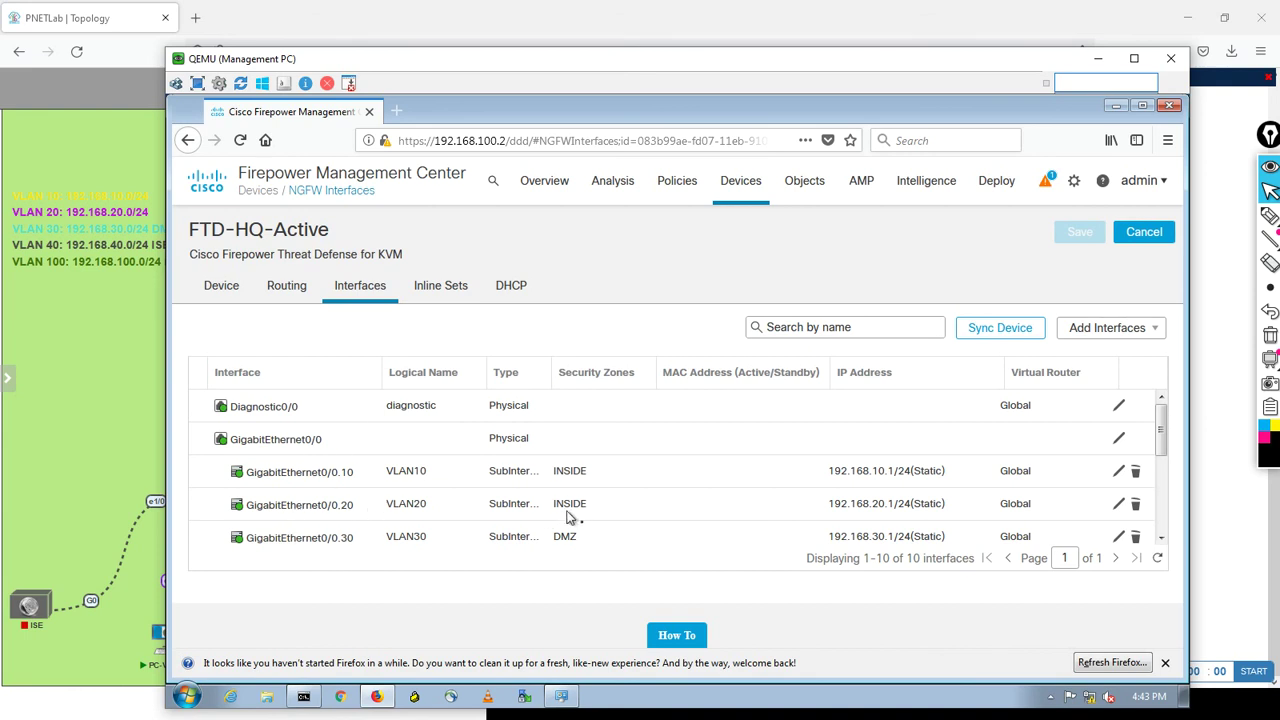
pyautogui.click(1097, 58)
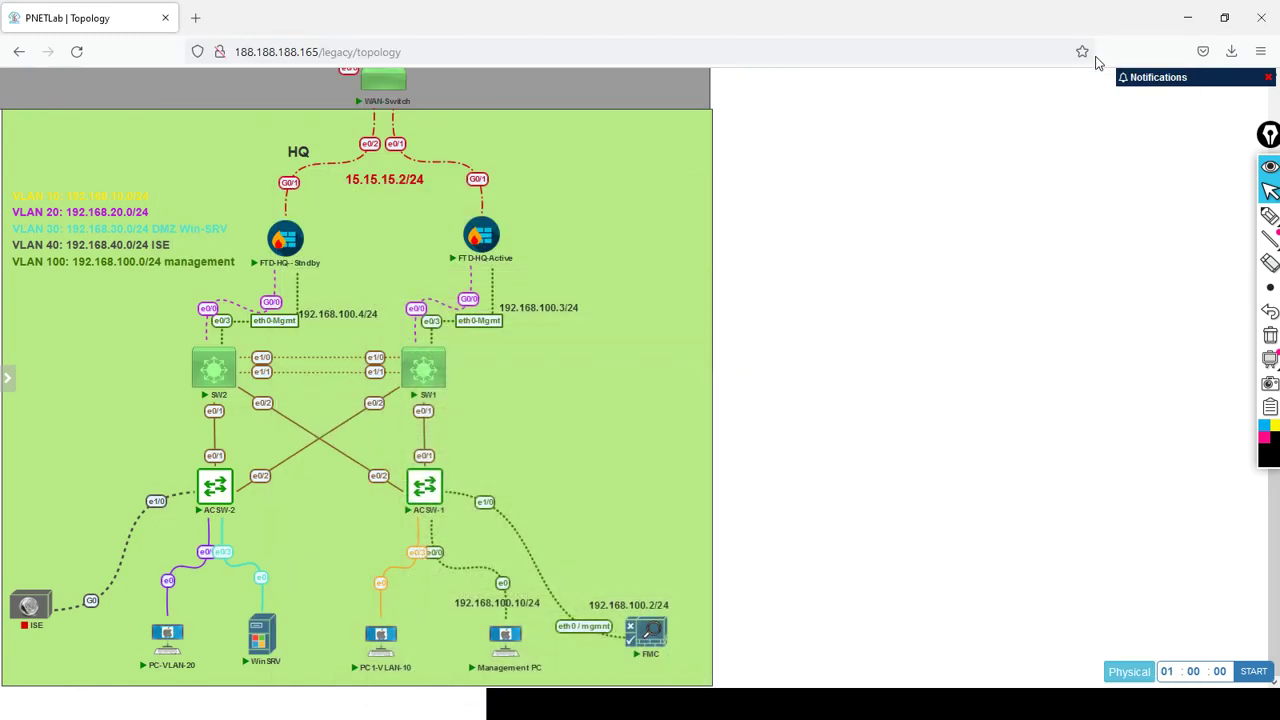
# - Mark the area beneath FTD-HQ-Active and a link beside it with the pen, and clear the drawing
pyautogui.click(1269, 215)
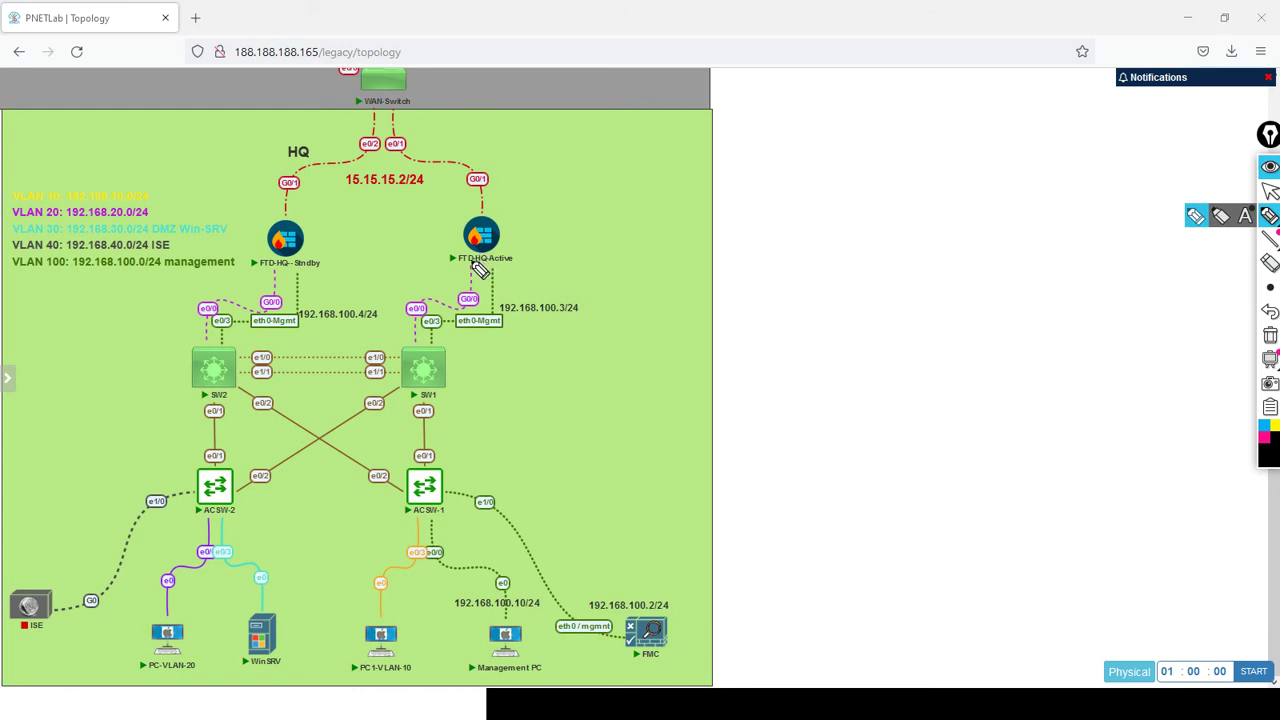
pyautogui.moveTo(480, 270)
pyautogui.mouseDown()
pyautogui.moveTo(457, 268)
pyautogui.moveTo(478, 290)
pyautogui.moveTo(480, 272)
pyautogui.mouseUp()
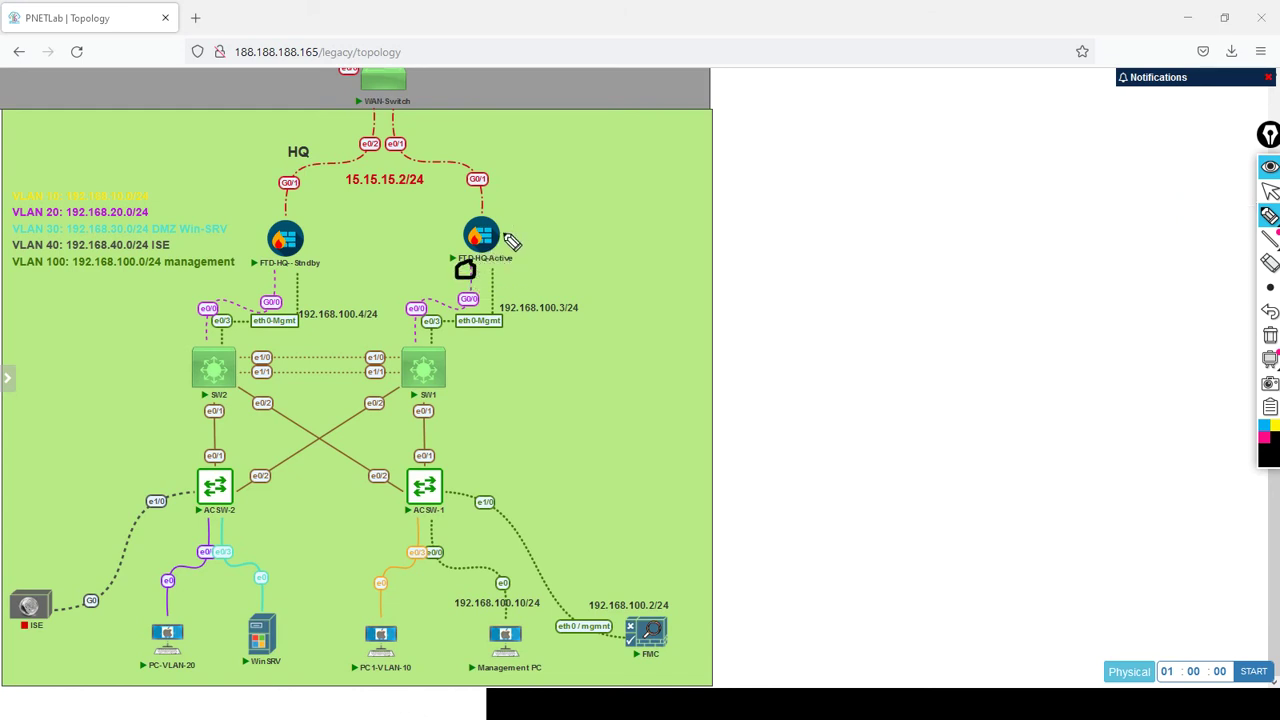
pyautogui.moveTo(500, 235); pyautogui.dragTo(563, 244)
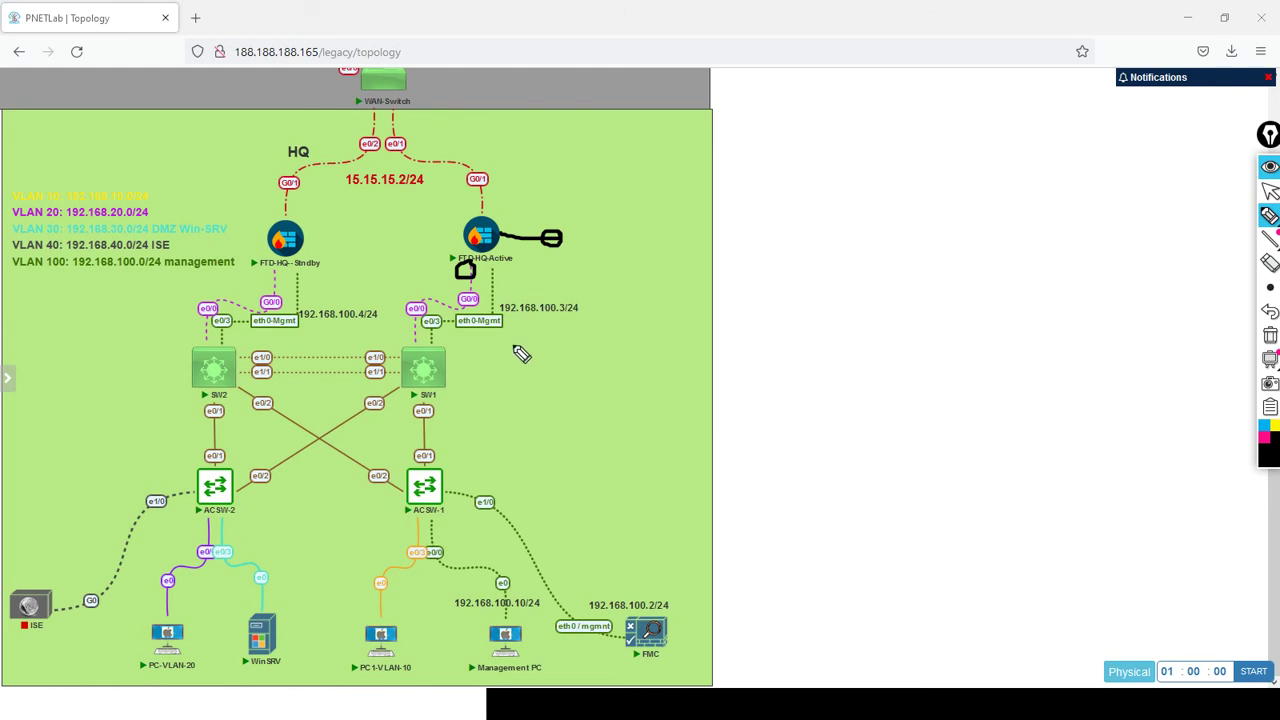
pyautogui.click(1270, 338)
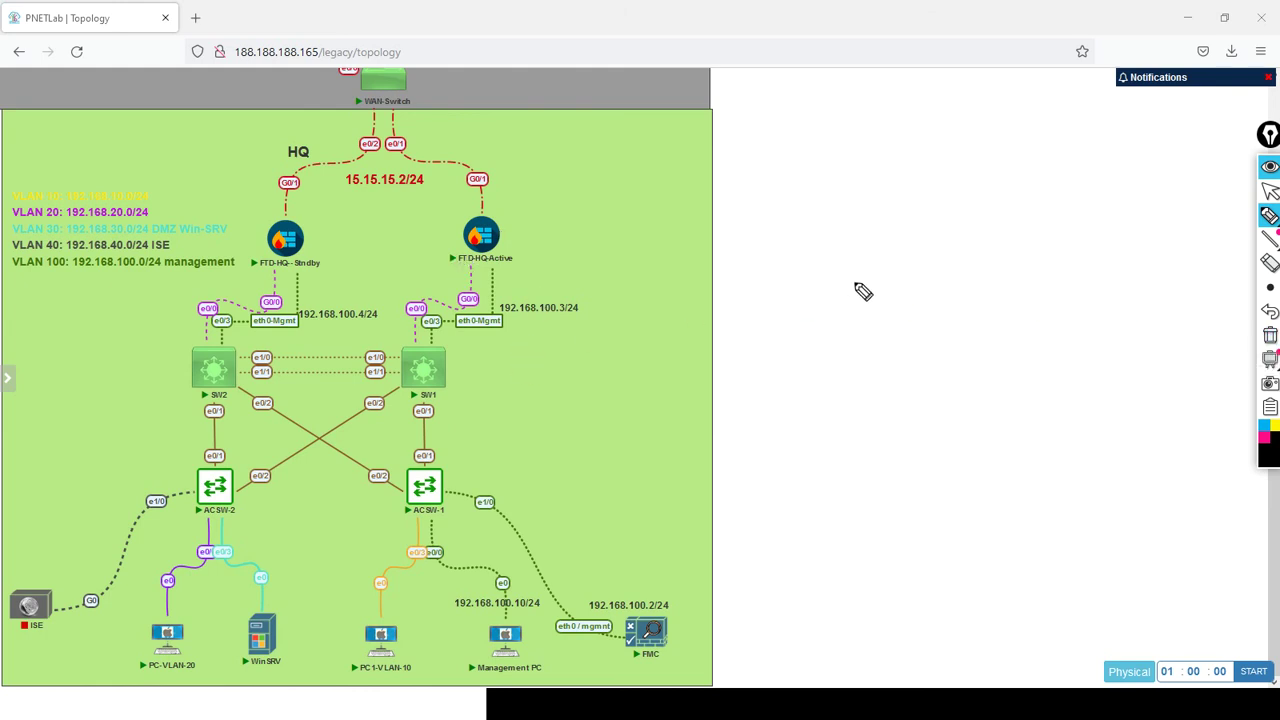